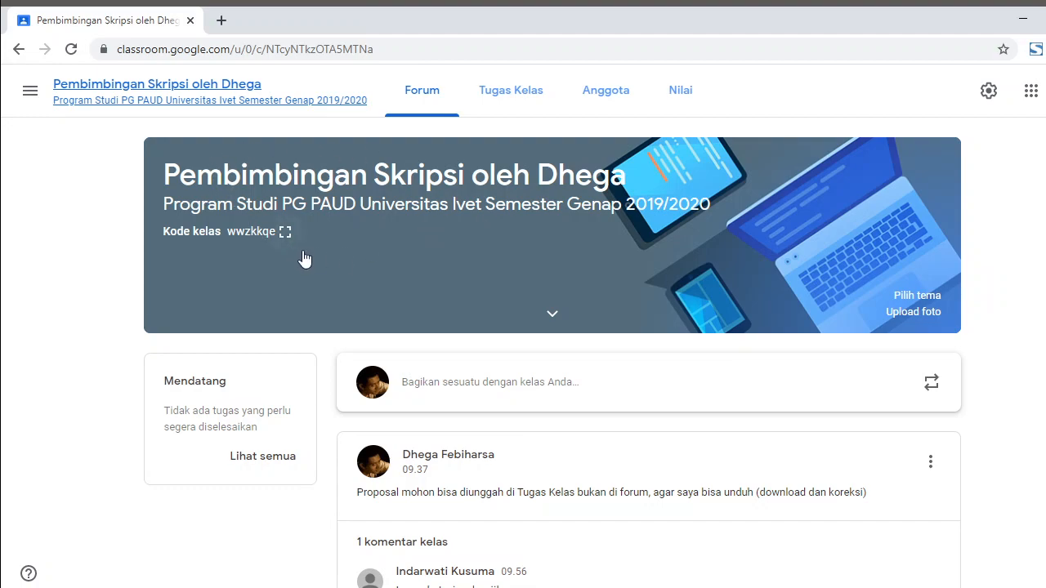
Look over the class code on the forum page, view the class member list, and dismiss the student progress tip.
drag(279, 232, 226, 234)
click(240, 238)
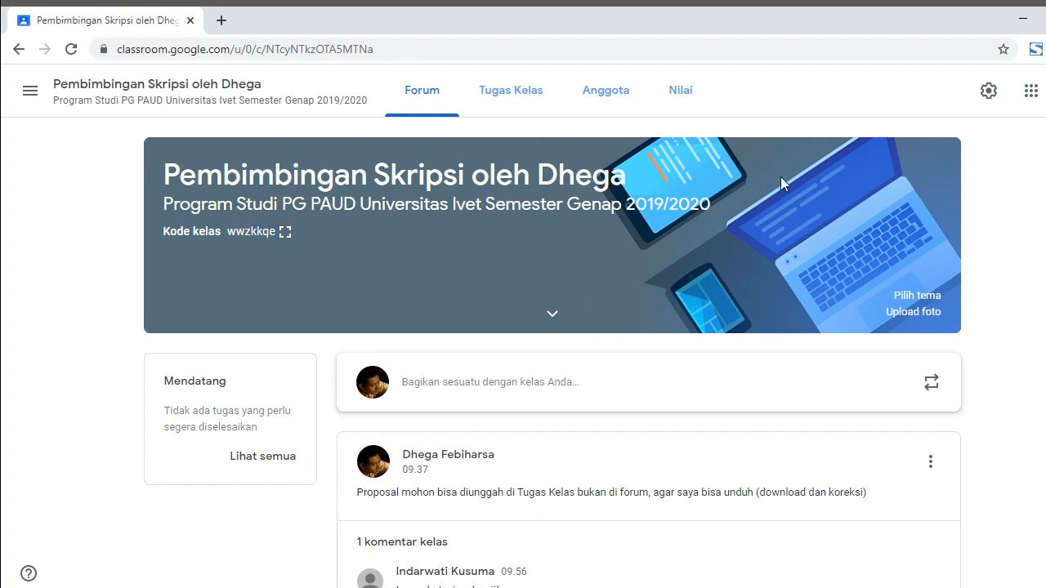
scroll(573, 350, down, 5)
scroll(572, 348, up, 5)
click(594, 99)
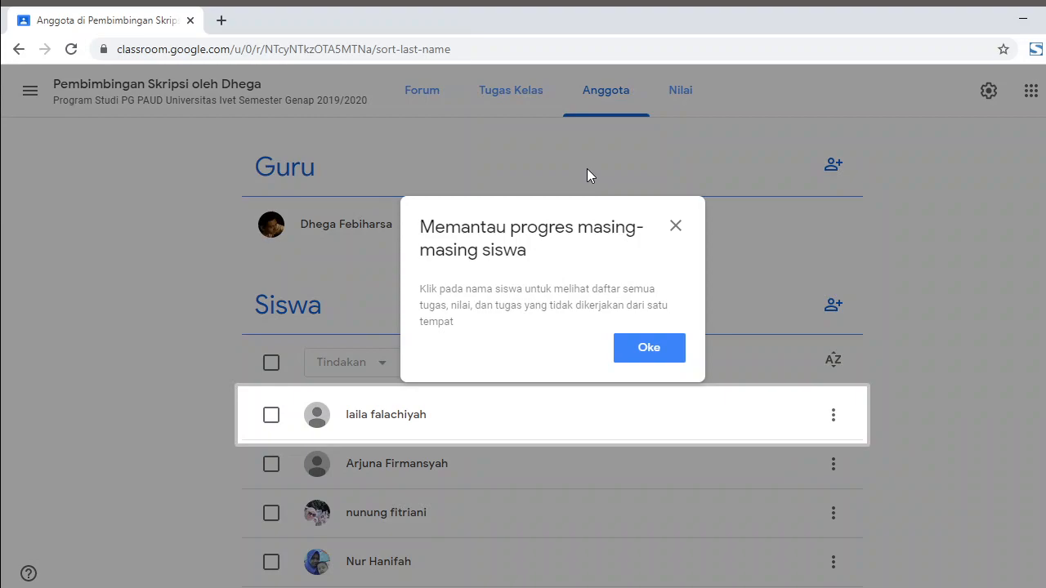
click(660, 357)
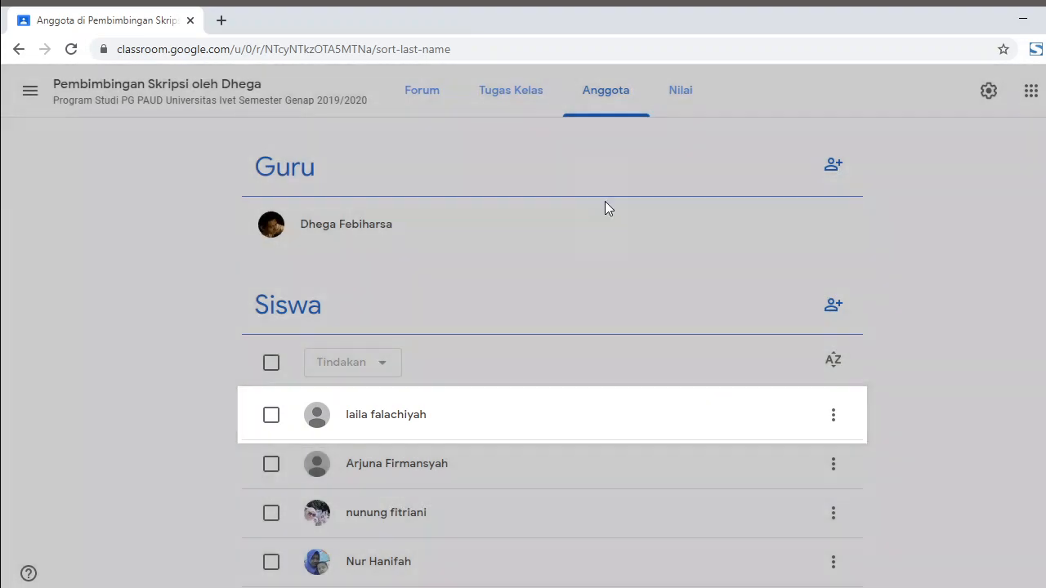
Return to the class forum and look through the announcement, its comment, and the proposal posts from students.
click(488, 101)
click(424, 103)
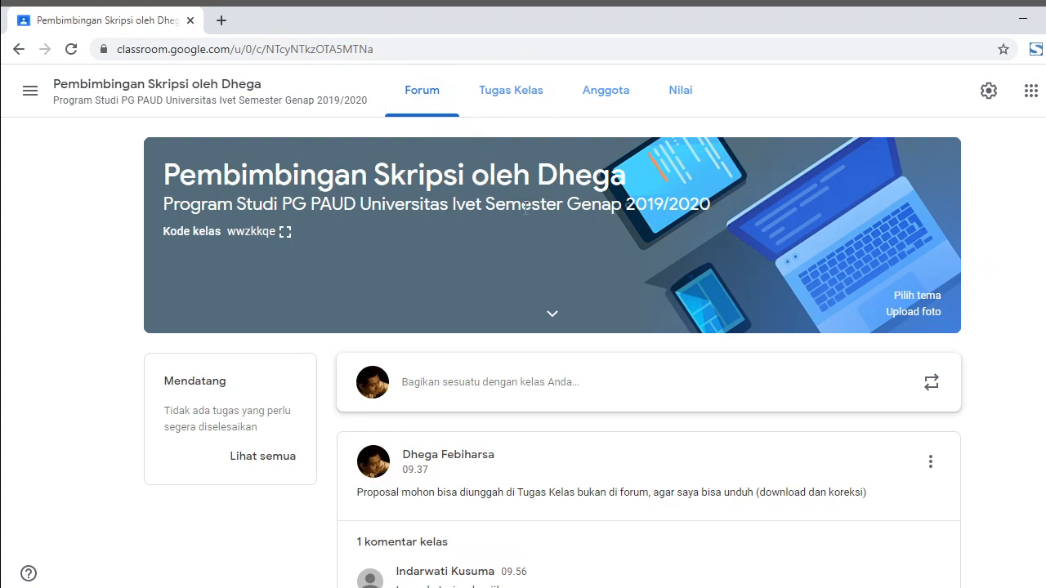
scroll(554, 267, down, 1)
scroll(555, 266, down, 1)
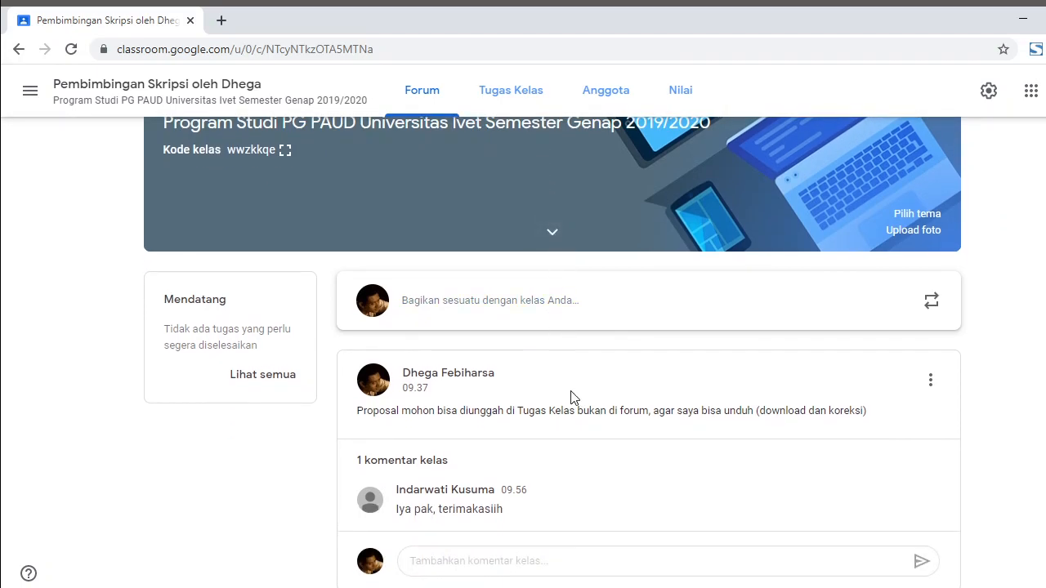
scroll(571, 411, down, 2)
scroll(571, 413, down, 2)
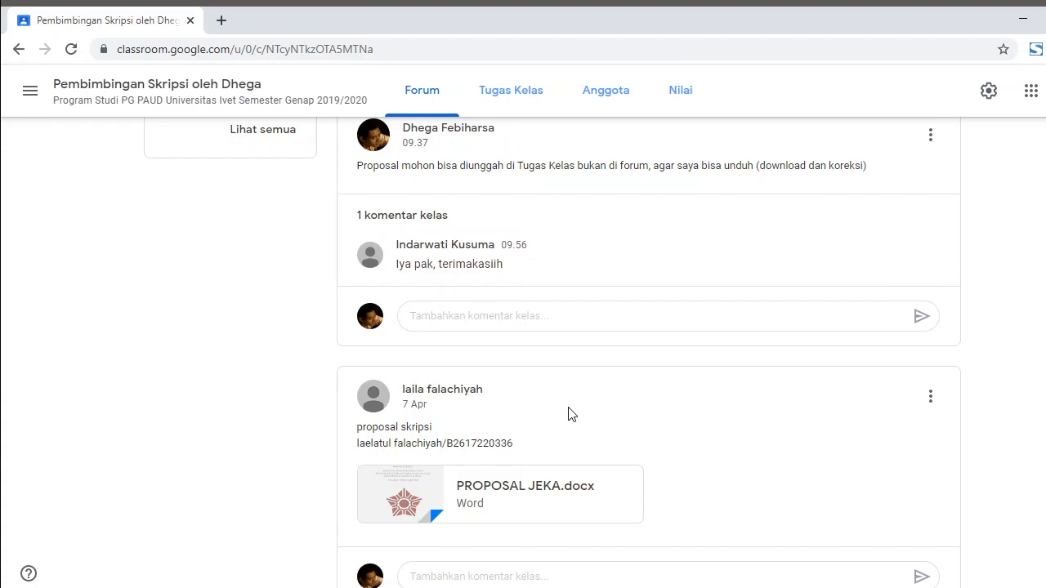
scroll(568, 415, up, 4)
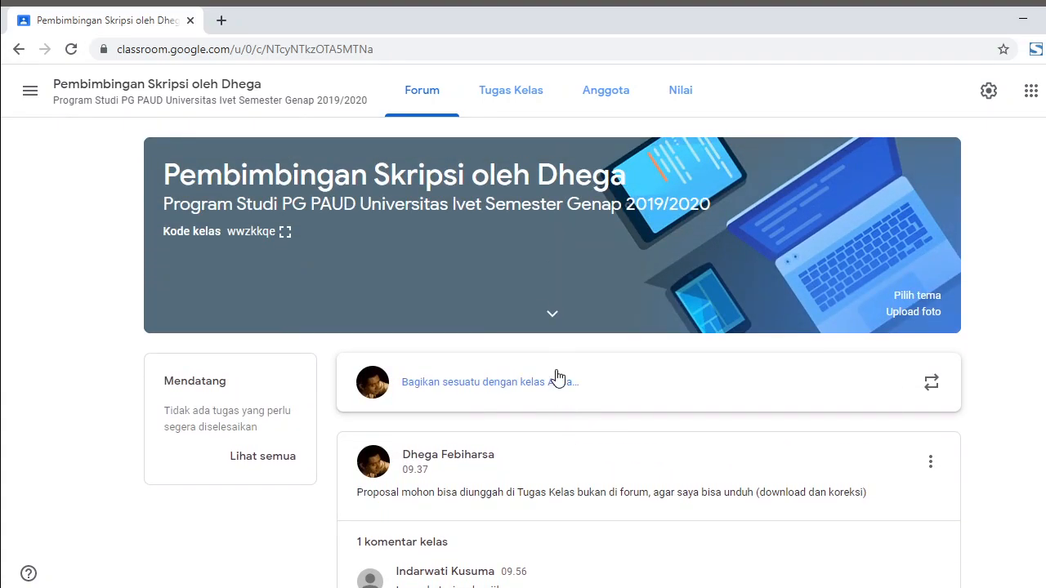
Check the class assignments page, and preview the PROPOSAL JEKA.docx attachment from the student's forum post.
click(518, 110)
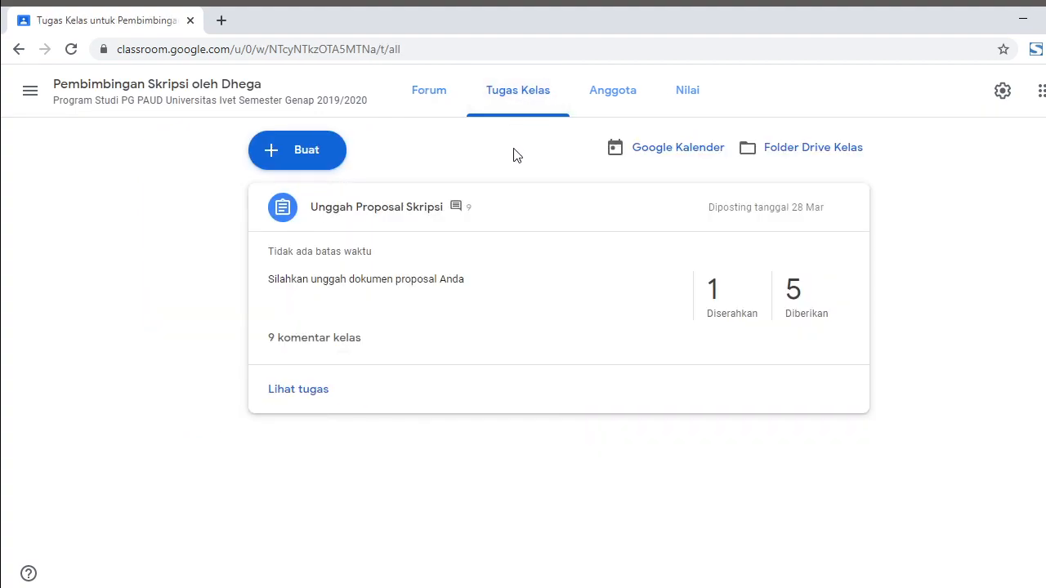
click(411, 96)
scroll(523, 409, down, 2)
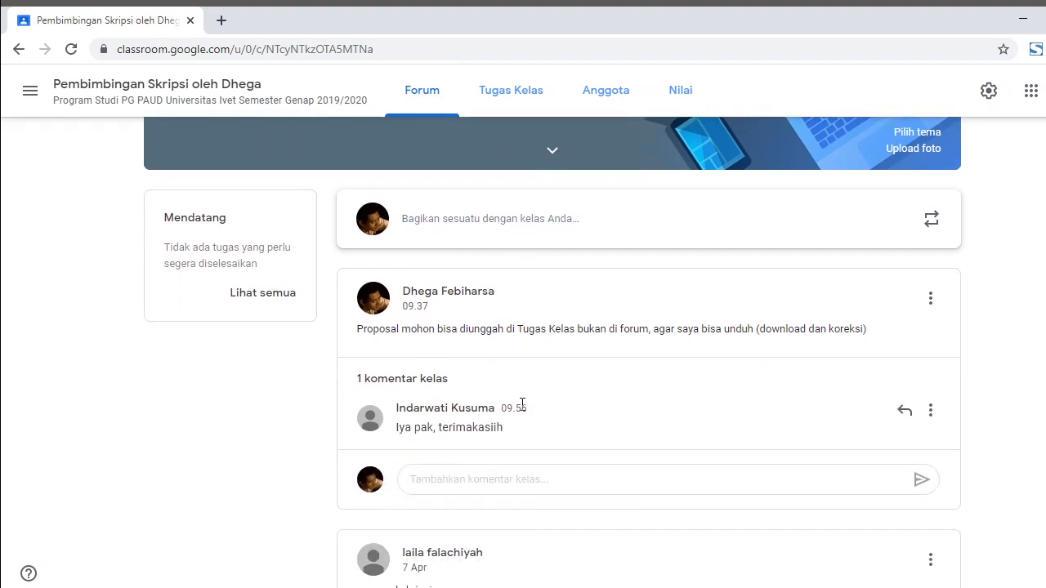
scroll(587, 411, down, 4)
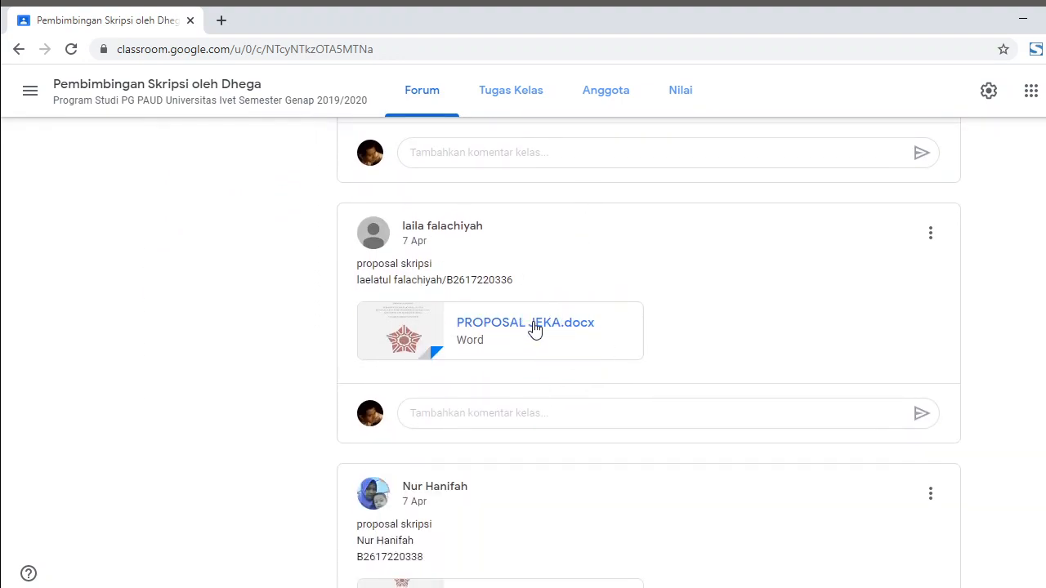
click(535, 328)
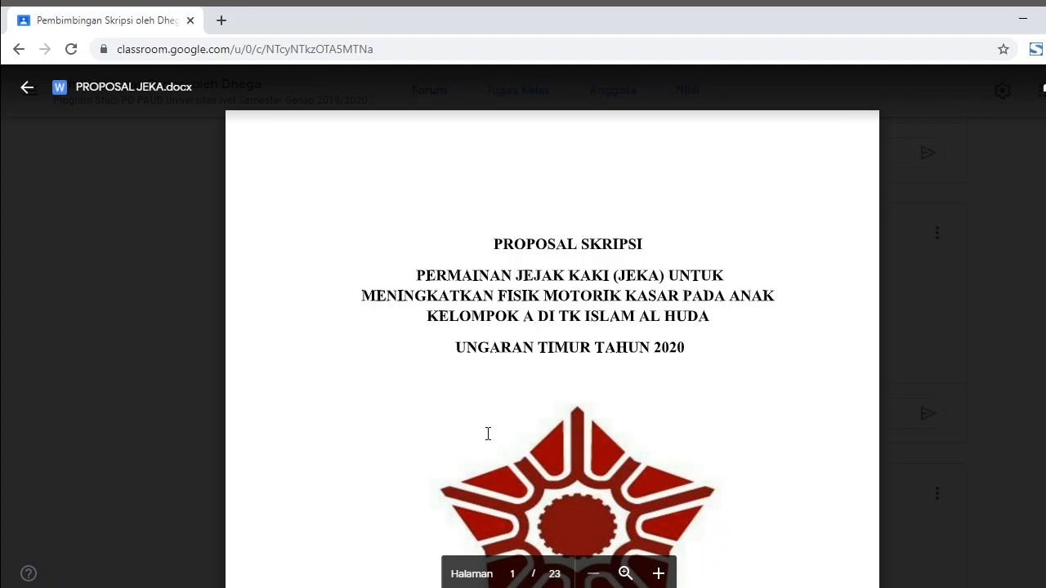
Read through the cover page of the previewed thesis proposal and close the preview.
scroll(488, 433, down, 4)
scroll(483, 439, down, 3)
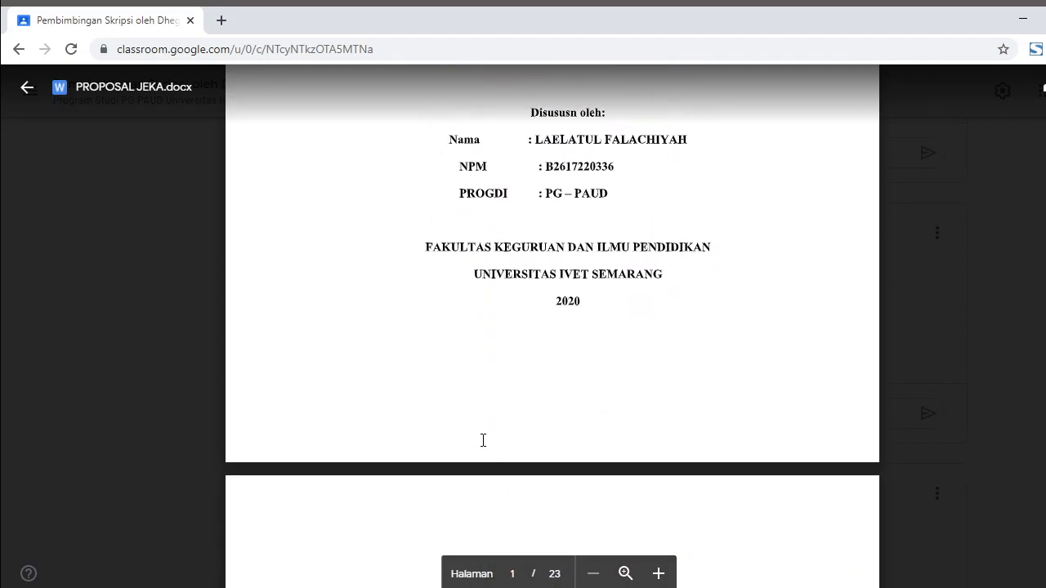
scroll(483, 441, down, 2)
scroll(482, 439, up, 8)
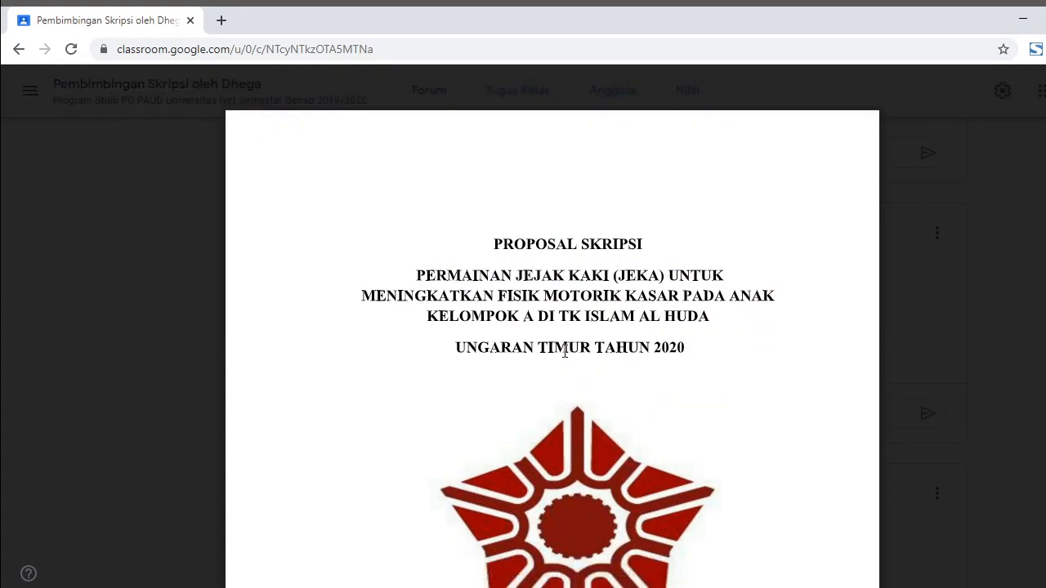
scroll(565, 351, down, 4)
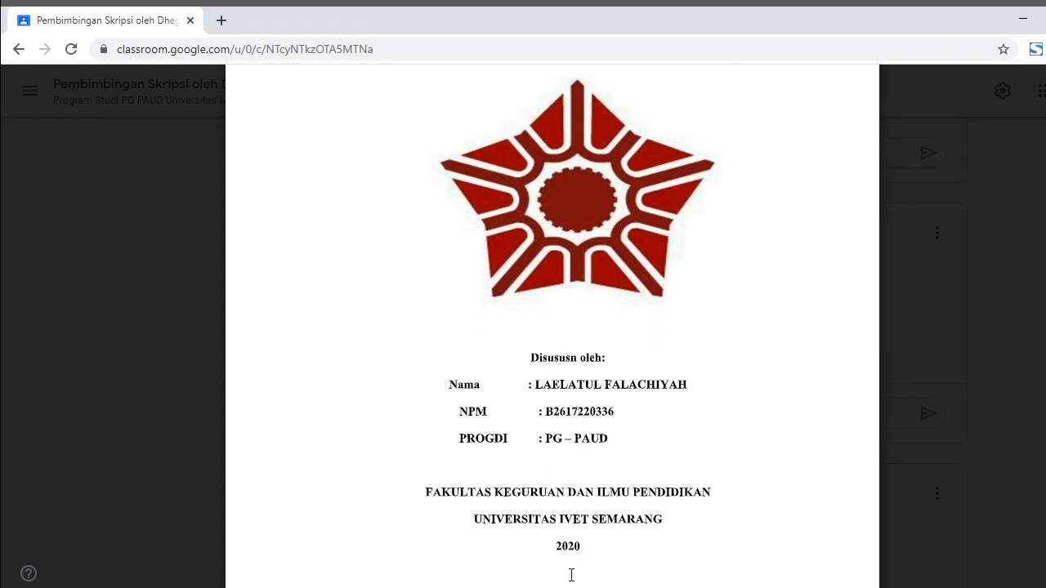
scroll(541, 378, up, 4)
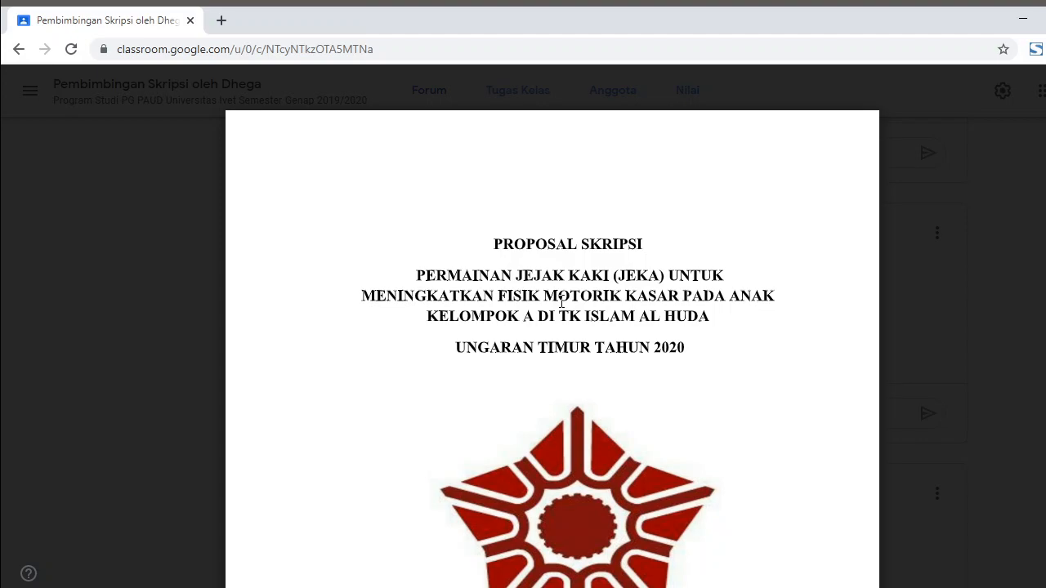
click(959, 213)
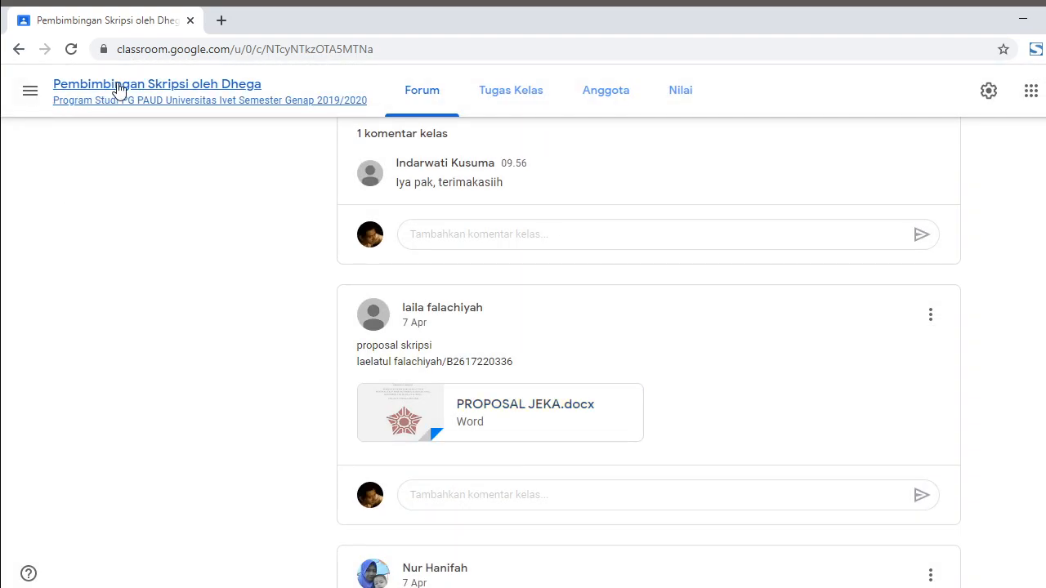
Examine the blank new assignment form in the class assignments, including its posting options, and close it without creating anything.
scroll(573, 226, up, 5)
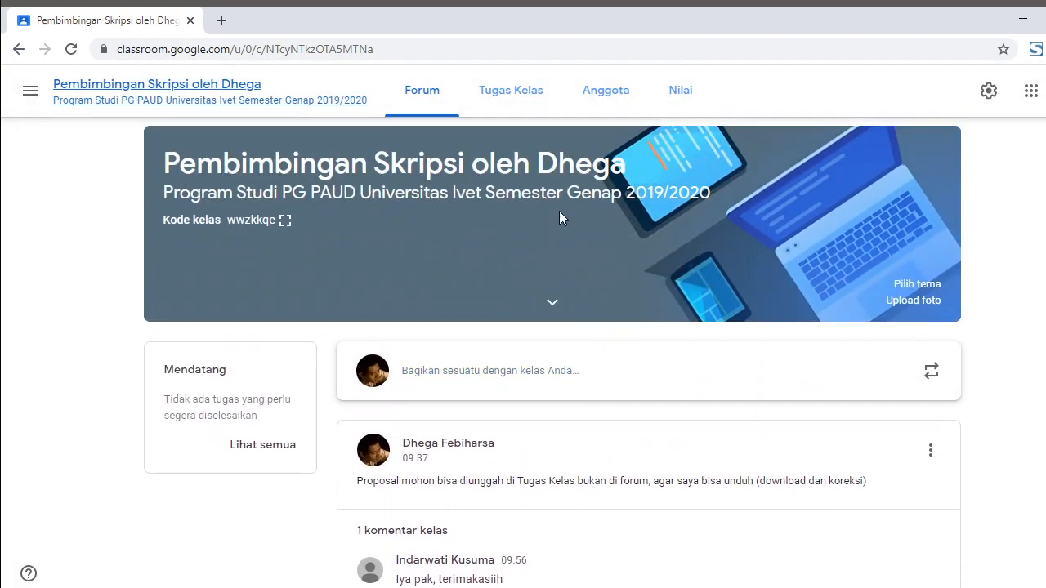
click(527, 98)
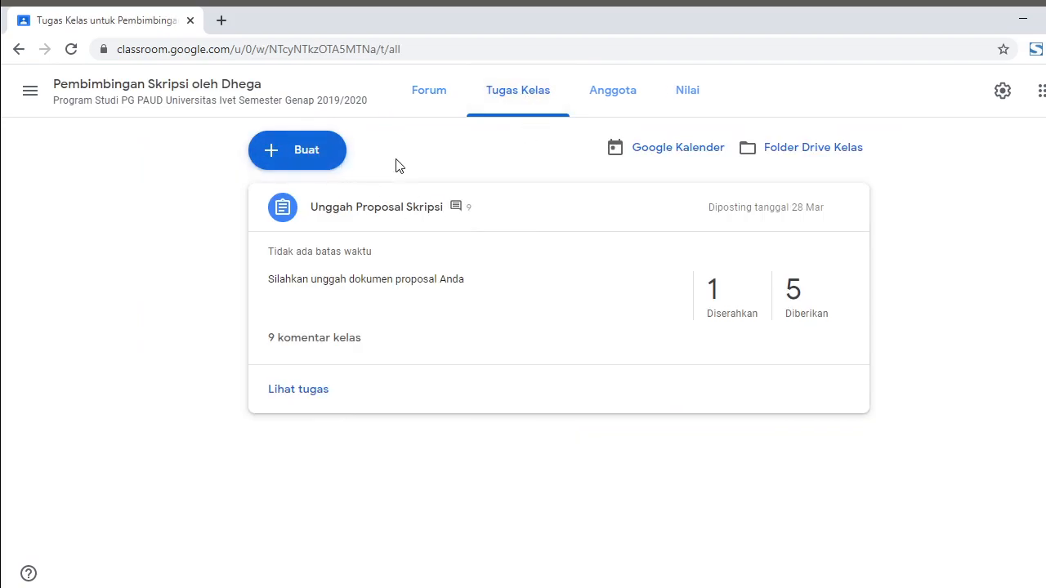
click(298, 155)
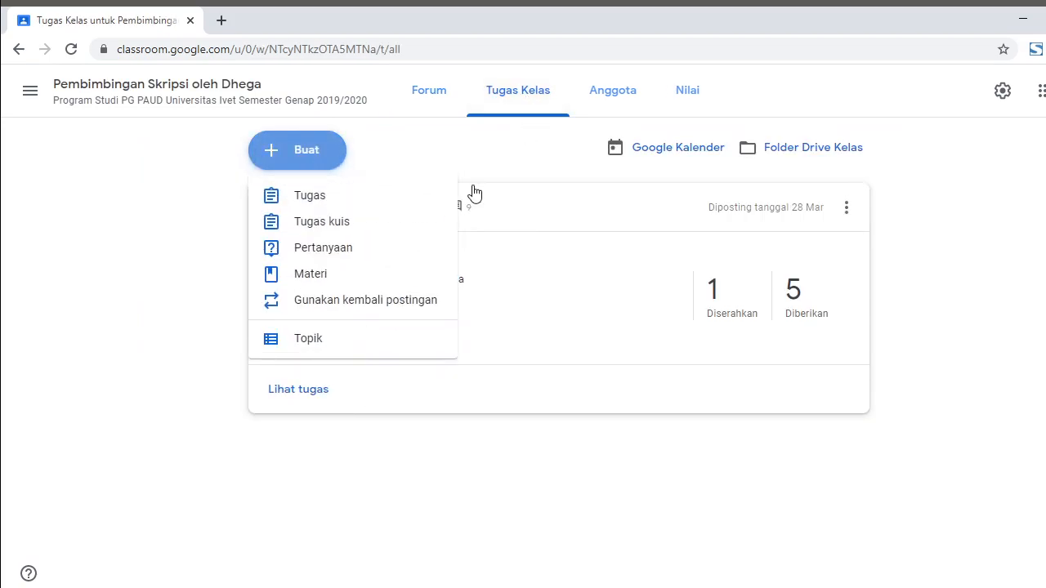
click(356, 200)
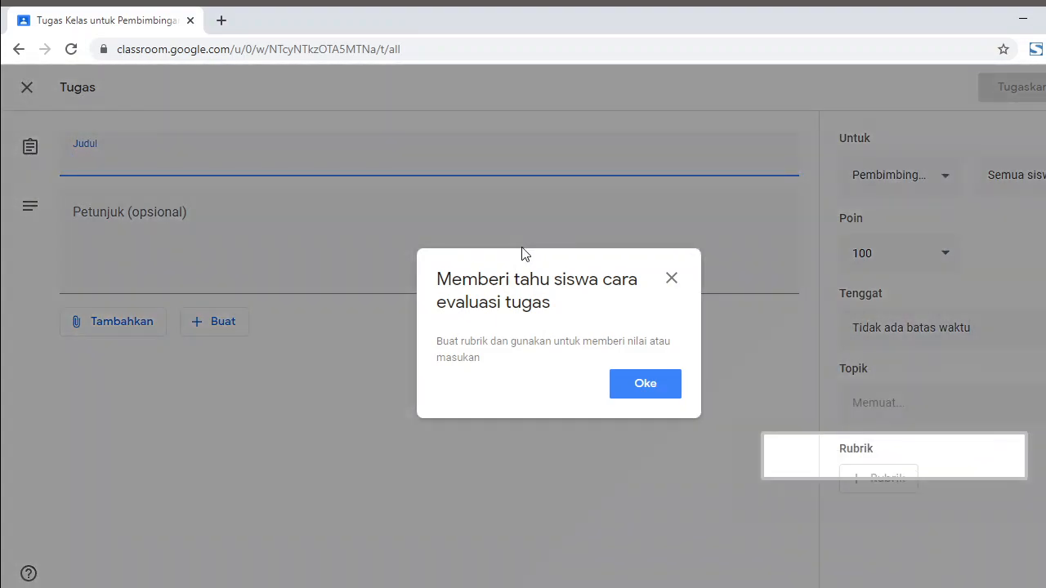
click(645, 395)
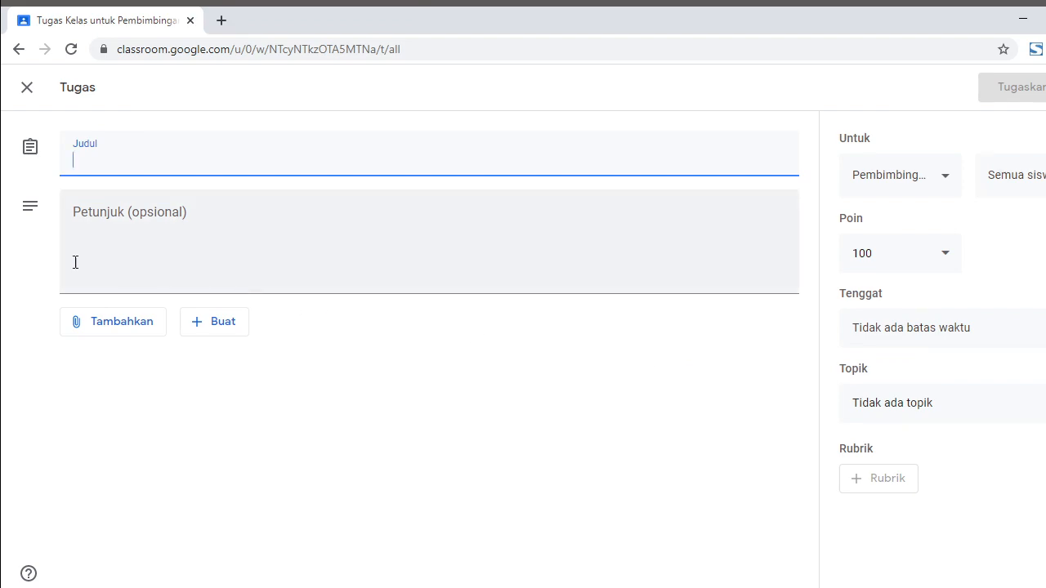
click(33, 210)
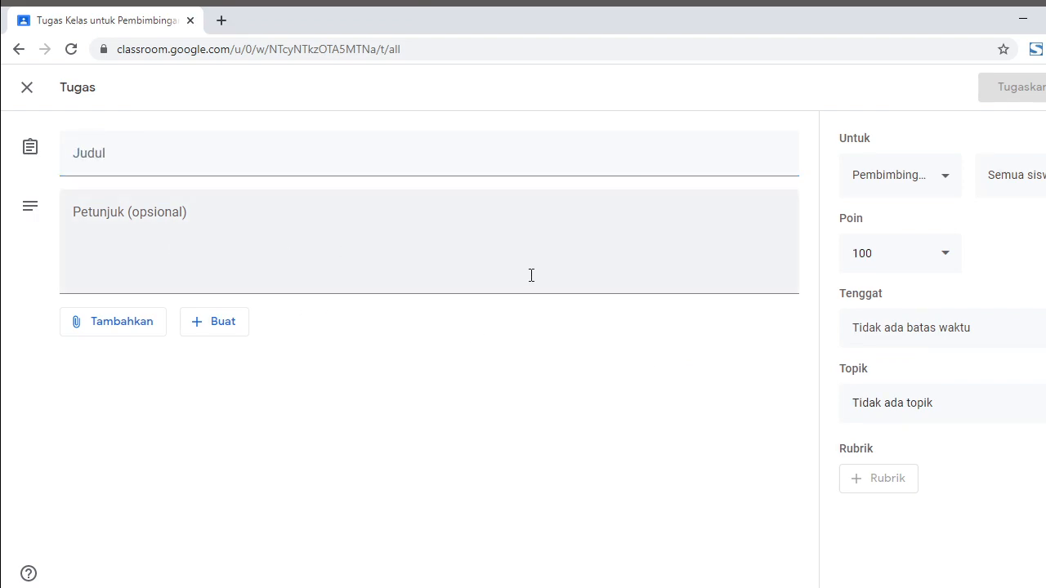
click(1045, 88)
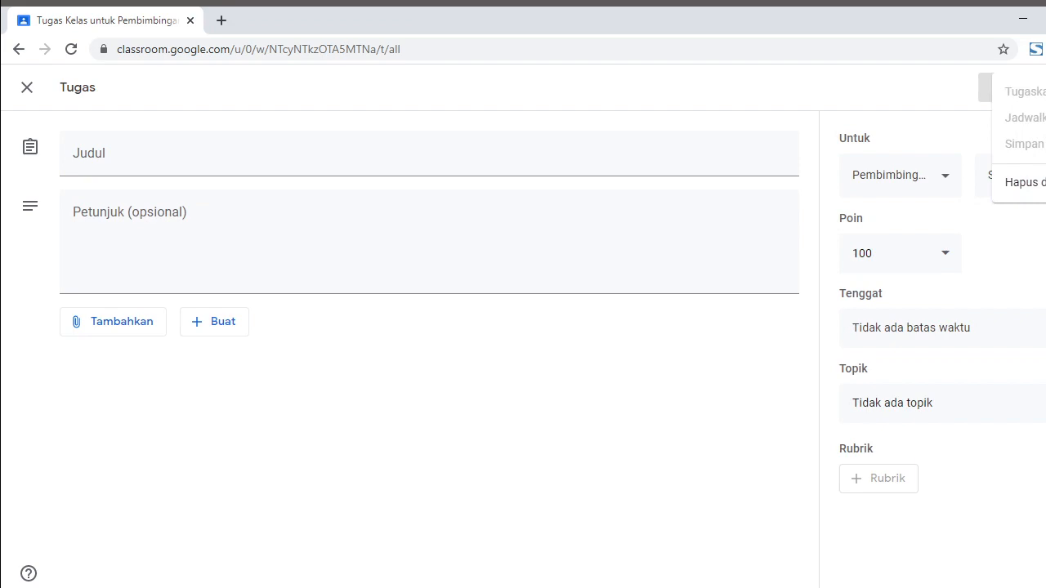
click(969, 121)
click(23, 91)
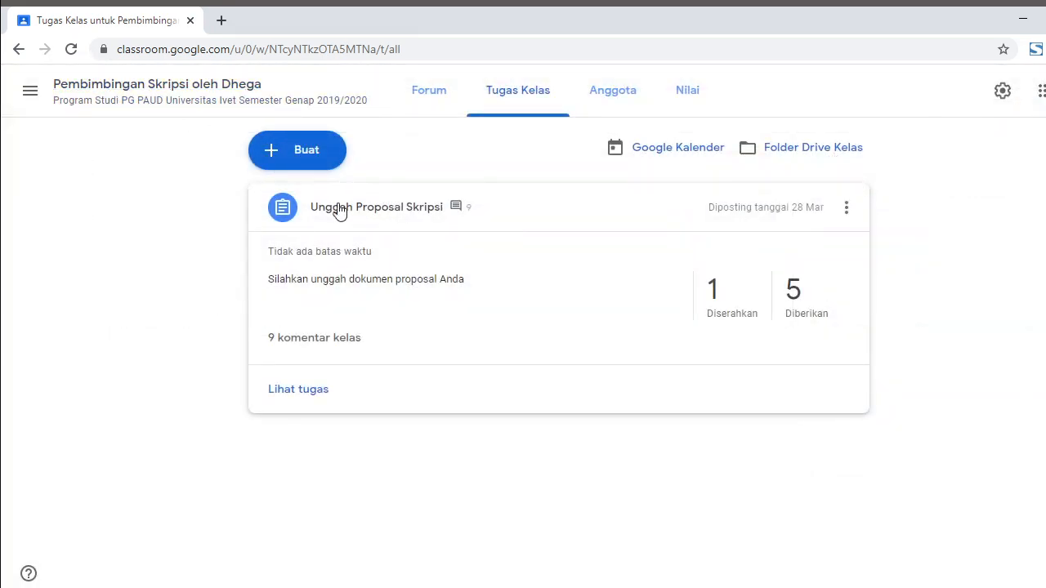
View the student work for the Unggah Proposal Skripsi assignment and download the revised thesis proposal submitted by a student.
click(391, 210)
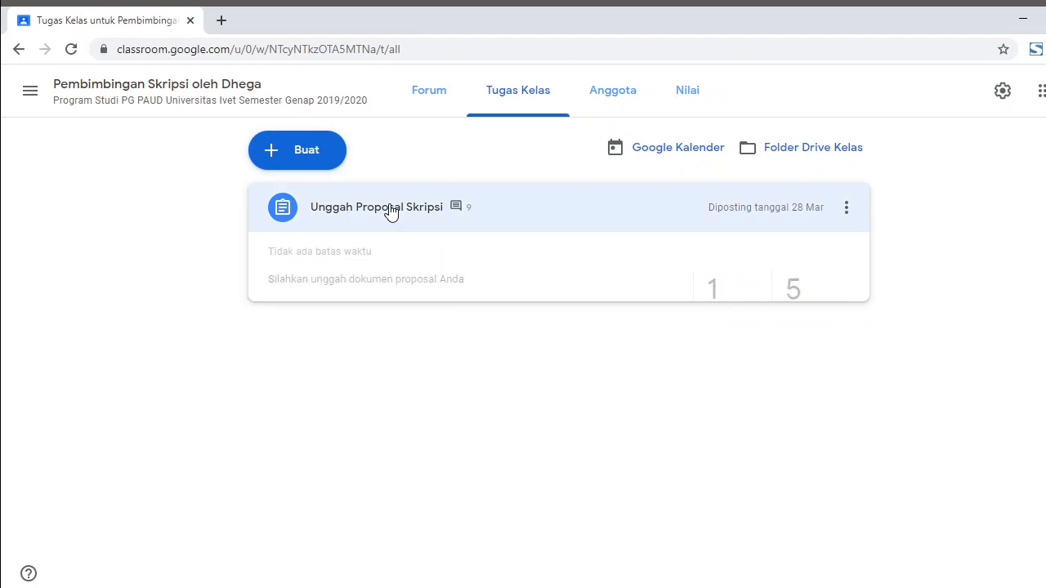
click(387, 210)
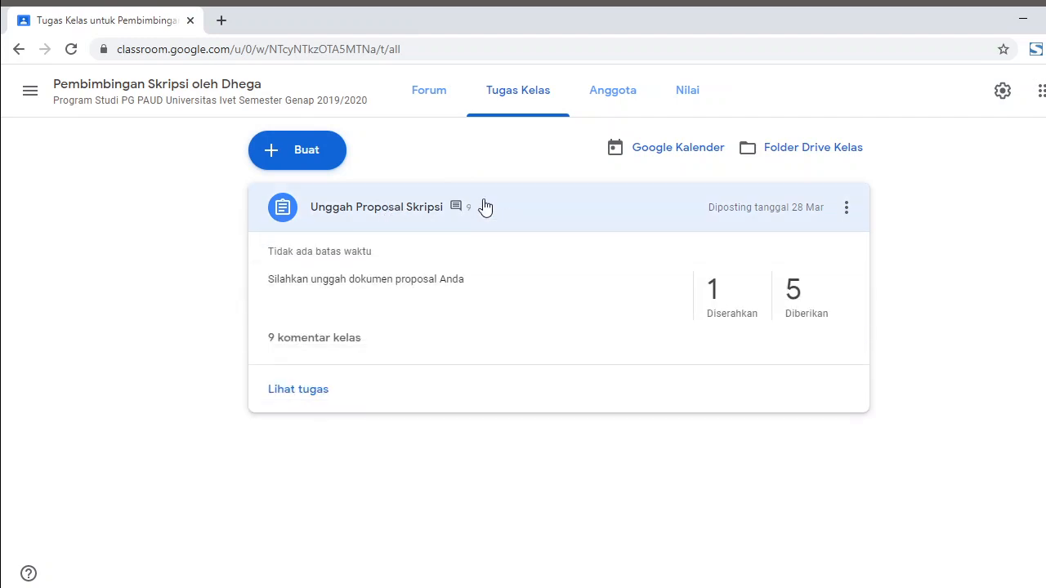
click(323, 393)
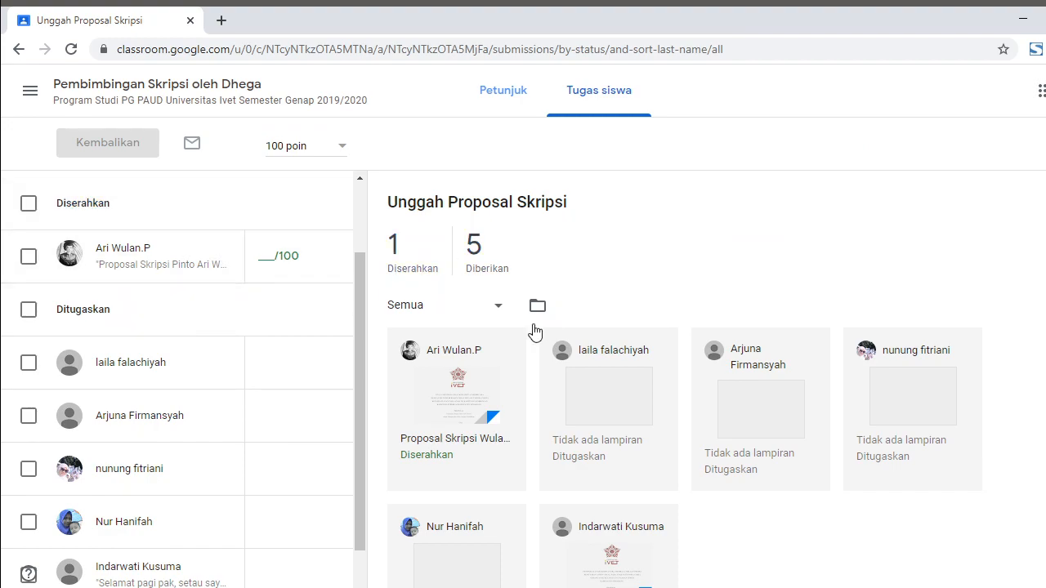
scroll(620, 277, down, 1)
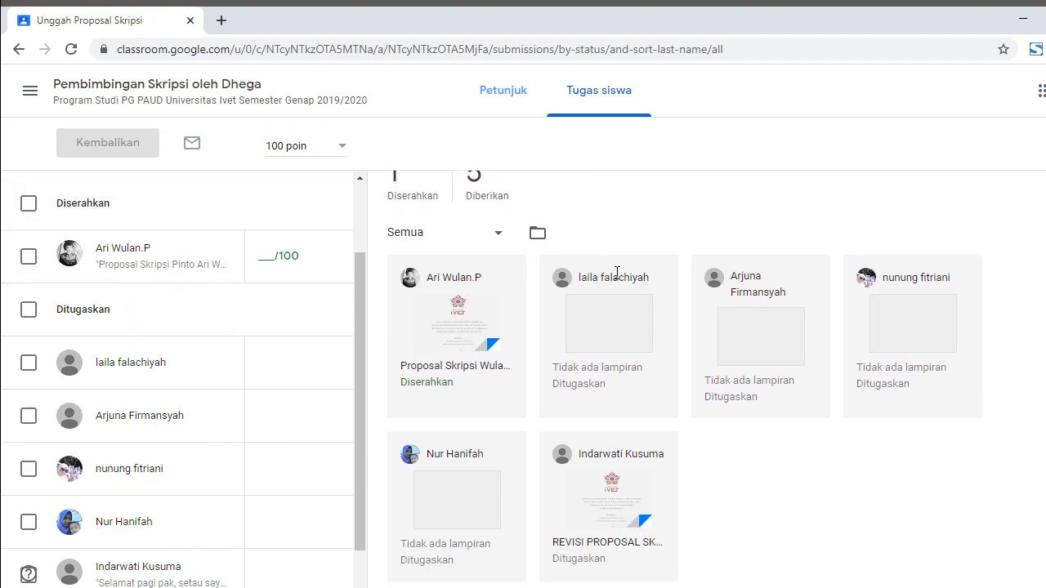
click(596, 546)
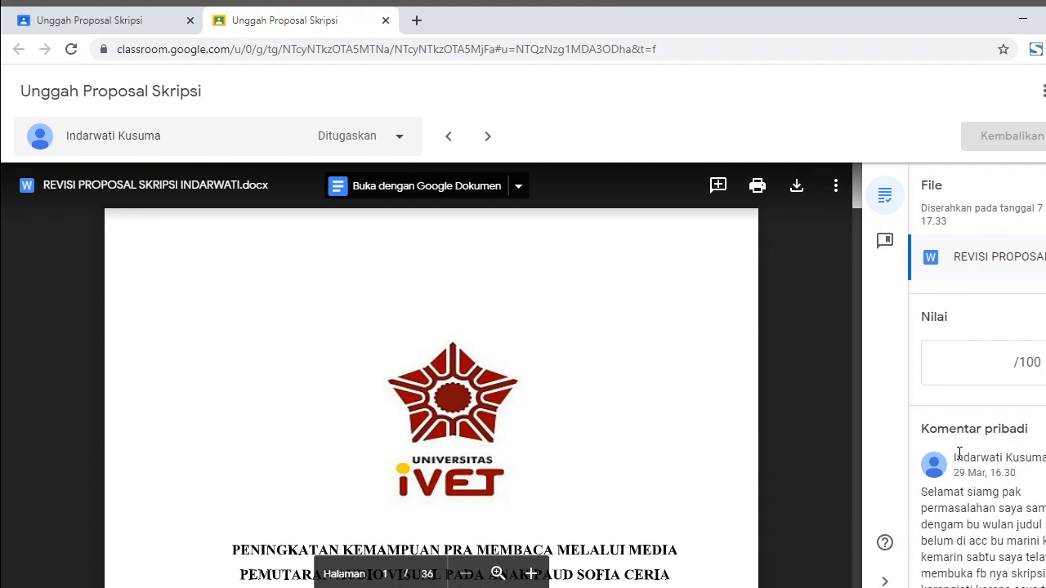
click(797, 187)
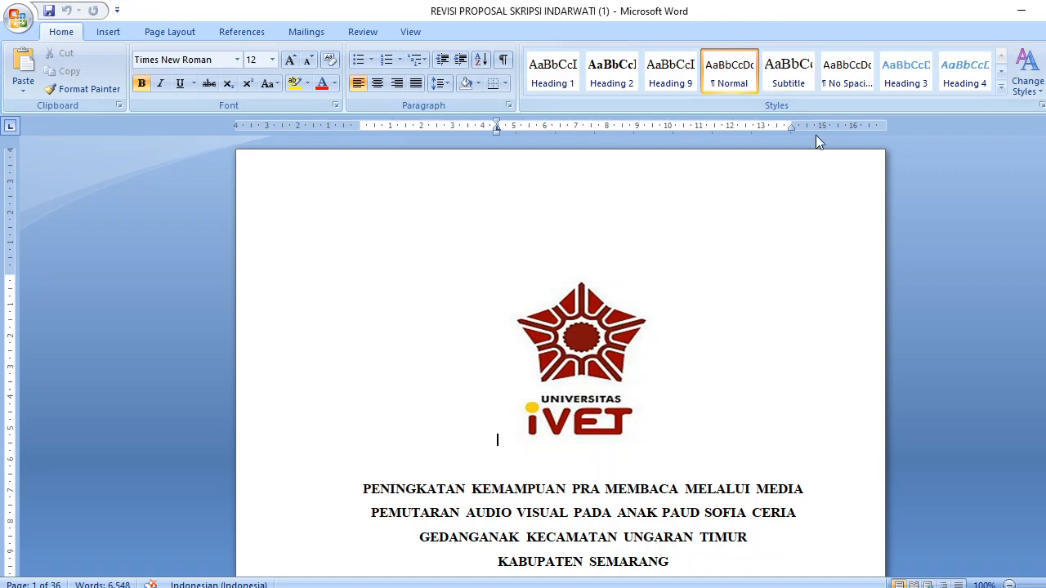
In the downloaded proposal in Microsoft Word, reset the cover page logo's formatting to its default.
scroll(659, 390, down, 3)
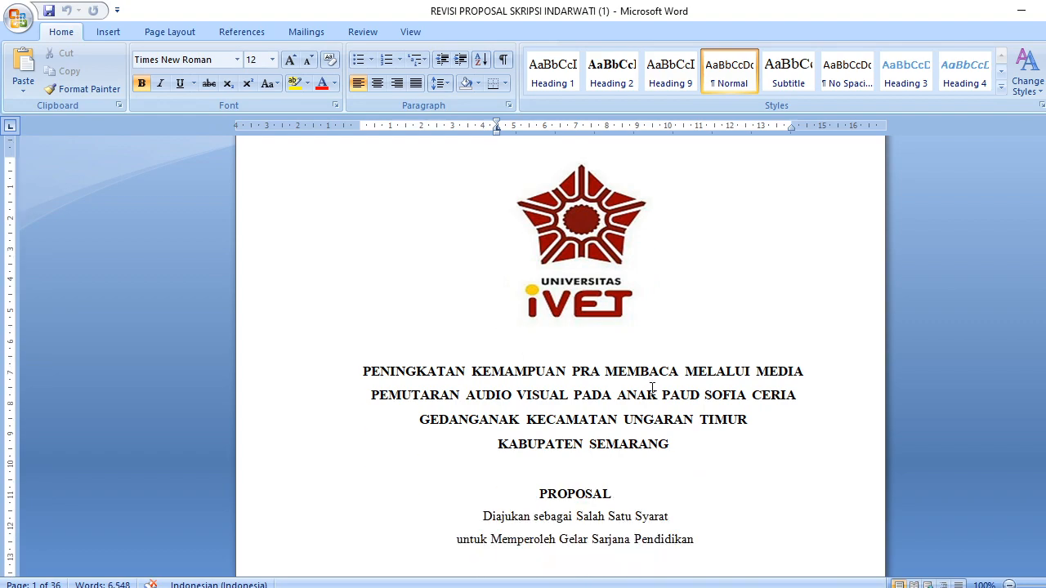
click(585, 271)
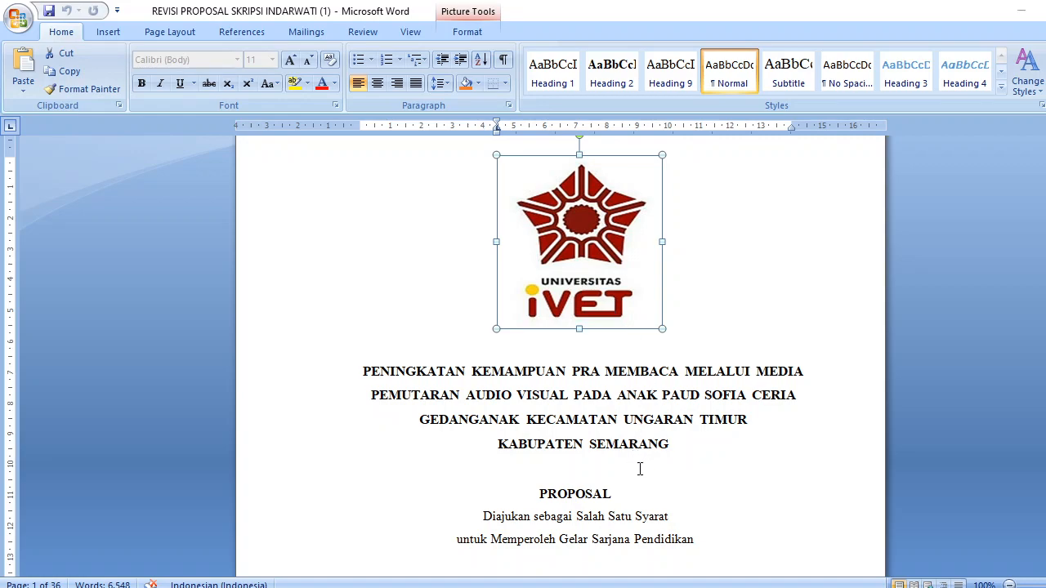
key(ctrl+space)
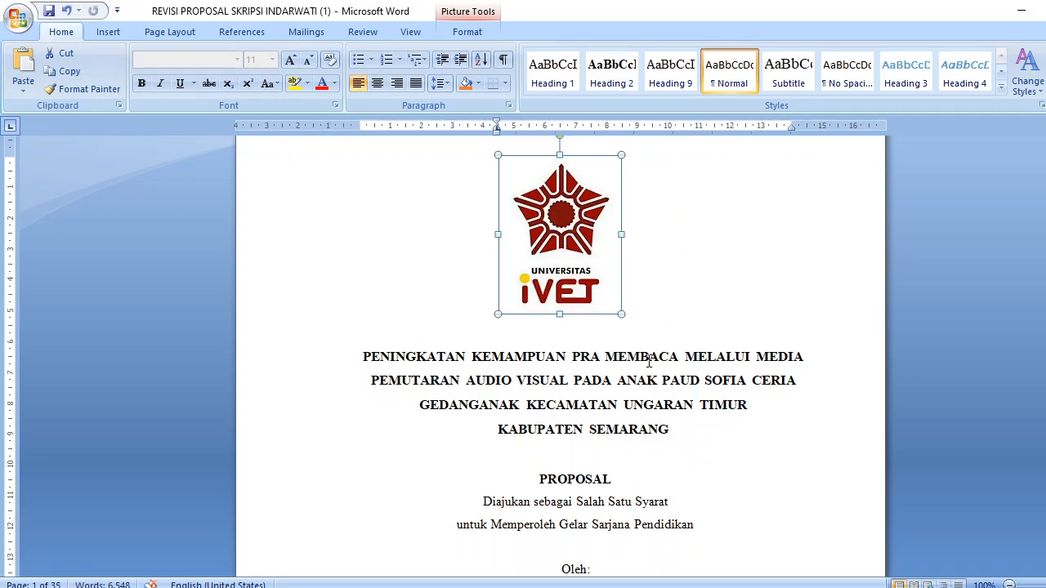
Deselect the cover page logo, turn on Track Changes and show the Reviewing Pane.
click(659, 291)
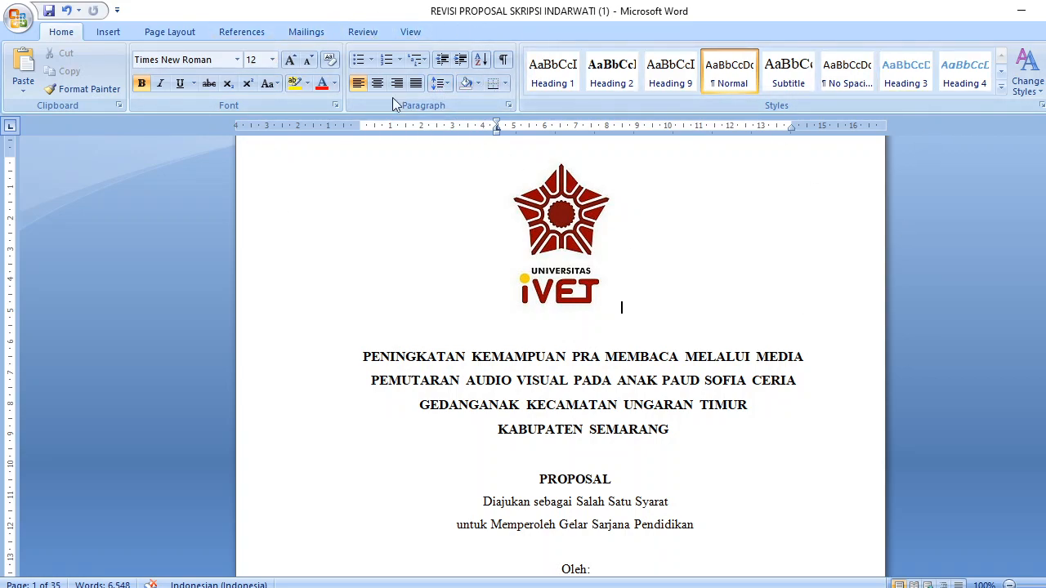
click(362, 33)
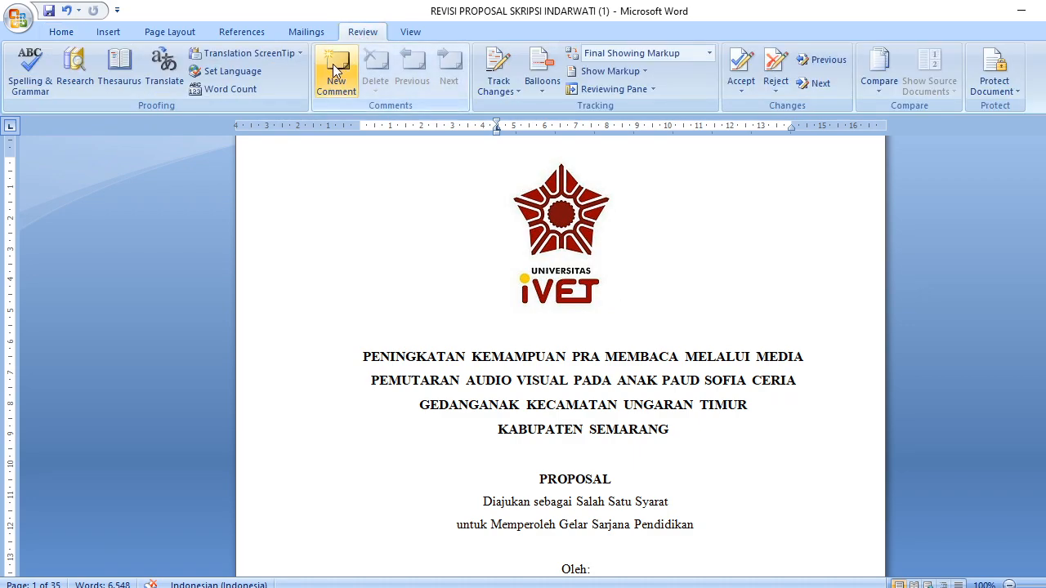
click(504, 62)
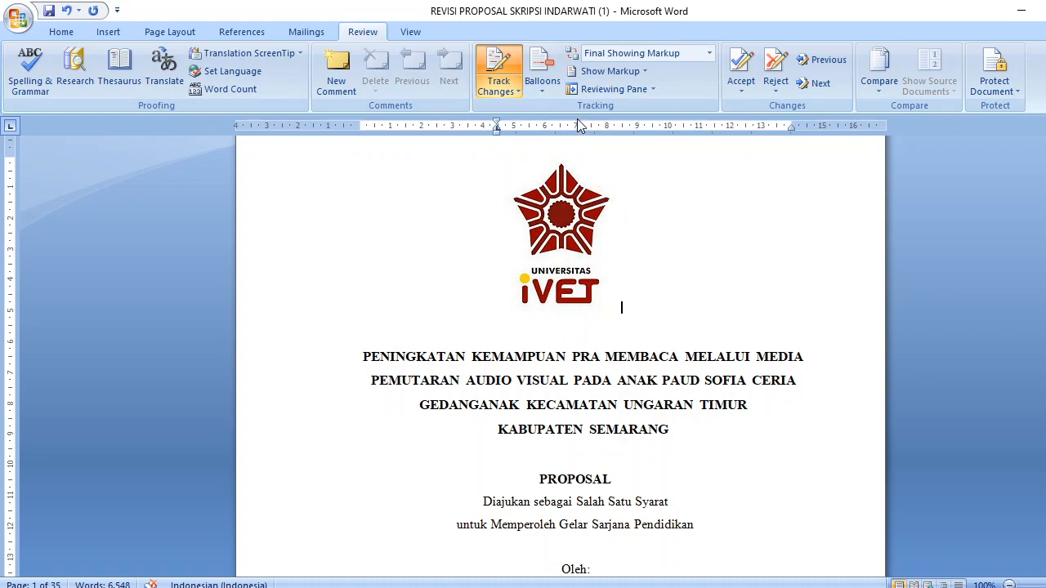
click(633, 87)
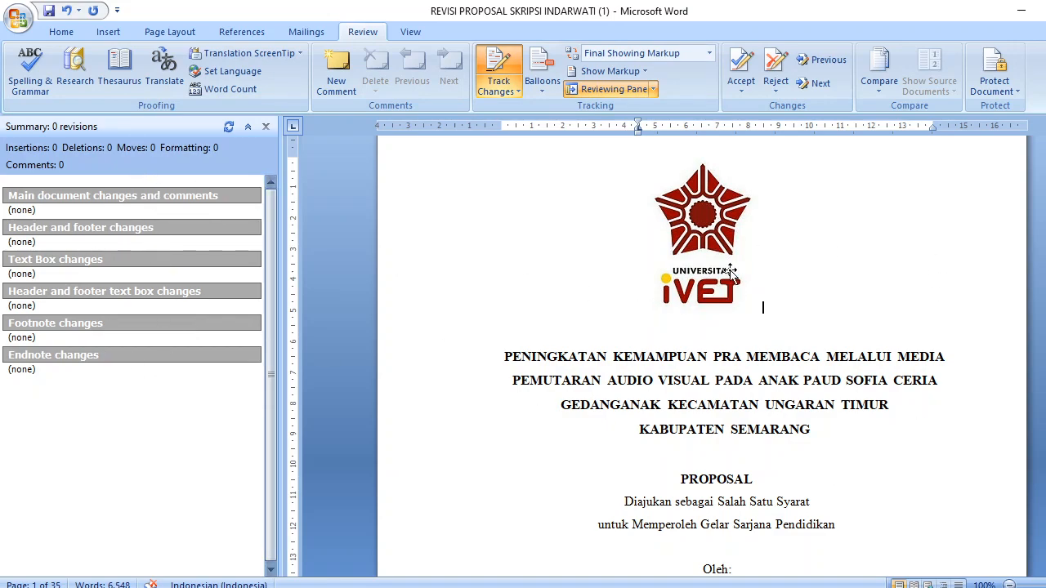
In the PERSETUJUAN paragraph, insert missing spaces before "telah" and "pada" and delete the extra space before "Dosen Pembimbing I".
click(793, 357)
scroll(735, 364, down, 2)
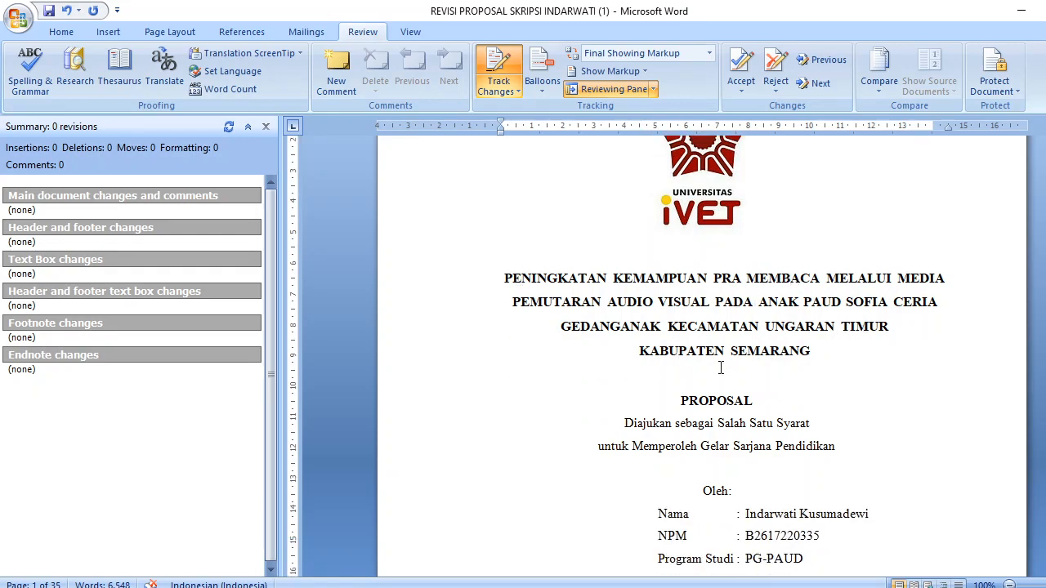
scroll(715, 371, down, 6)
scroll(687, 361, down, 10)
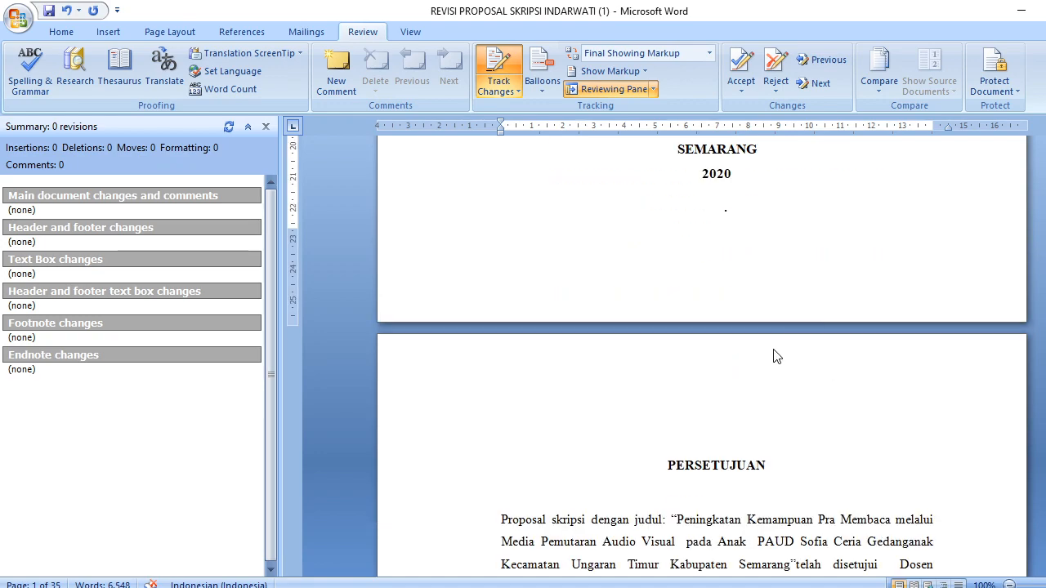
scroll(773, 349, down, 1)
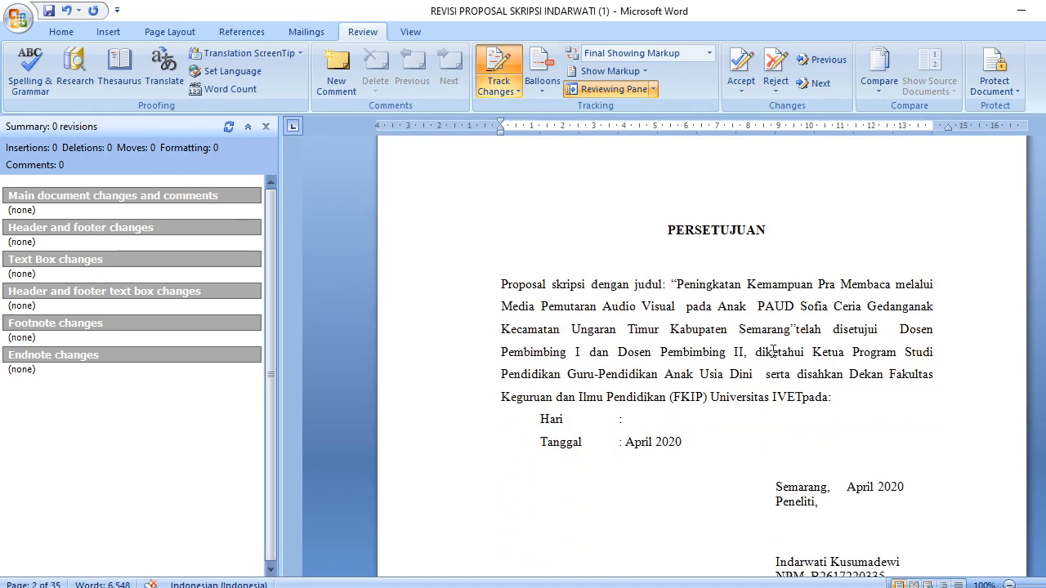
click(794, 332)
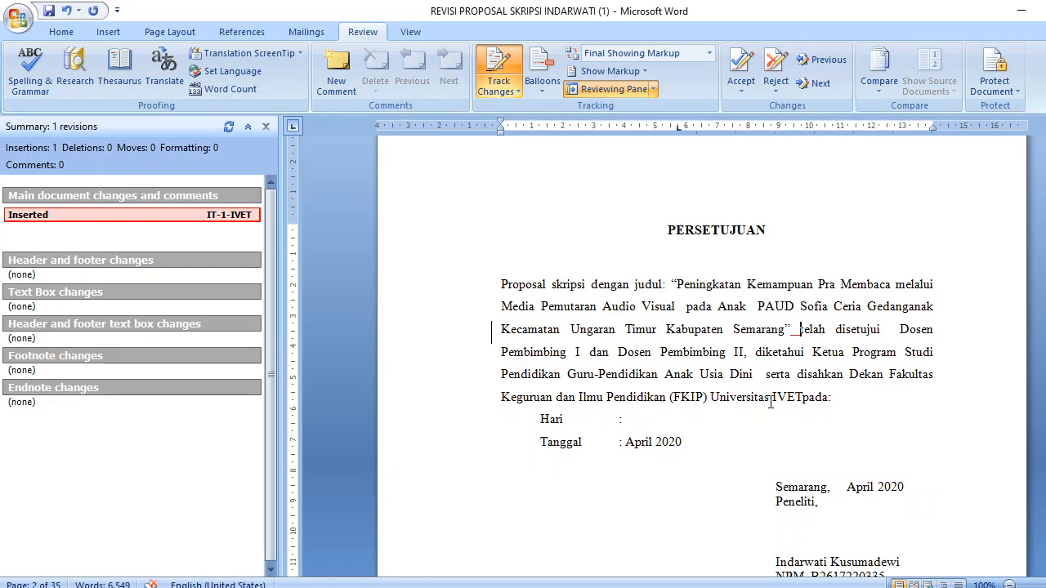
click(805, 398)
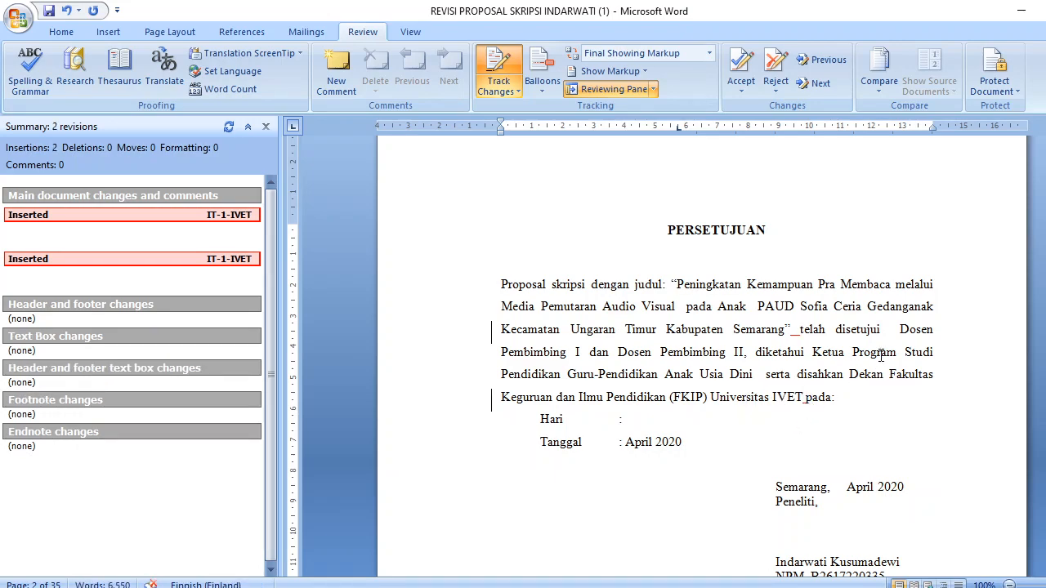
drag(889, 330, 897, 335)
key(Delete)
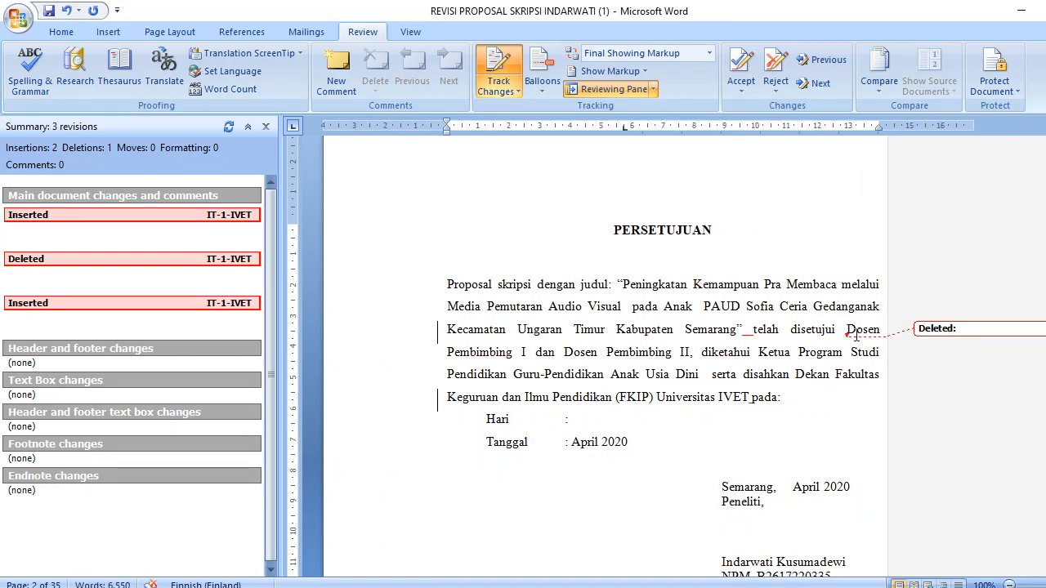
Indent the NIY line under the Kaprodi PG-PAUD signatory with a tab so it aligns with the name above.
scroll(730, 379, down, 4)
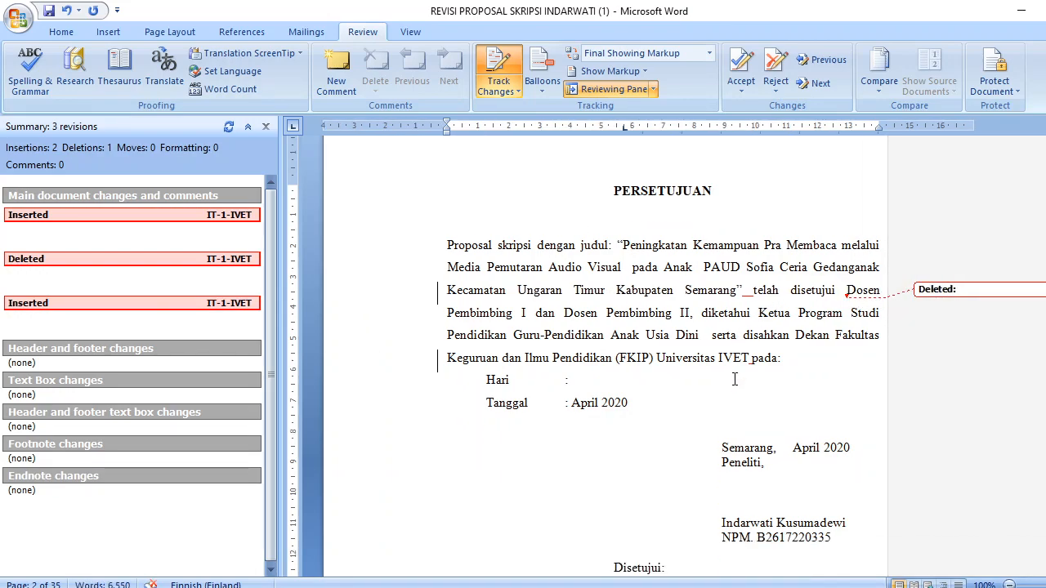
scroll(608, 378, down, 6)
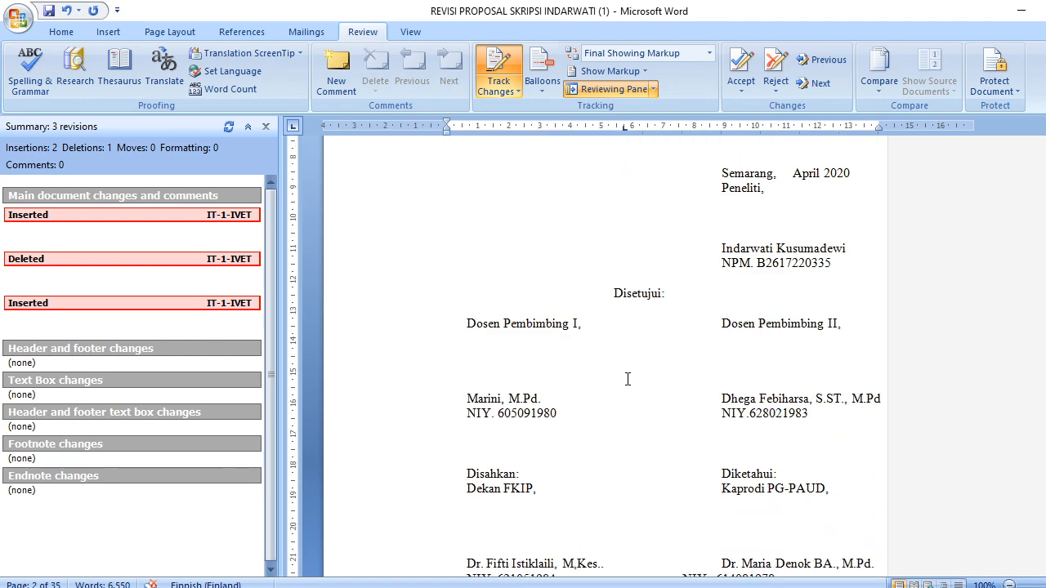
click(683, 501)
key(Tab)
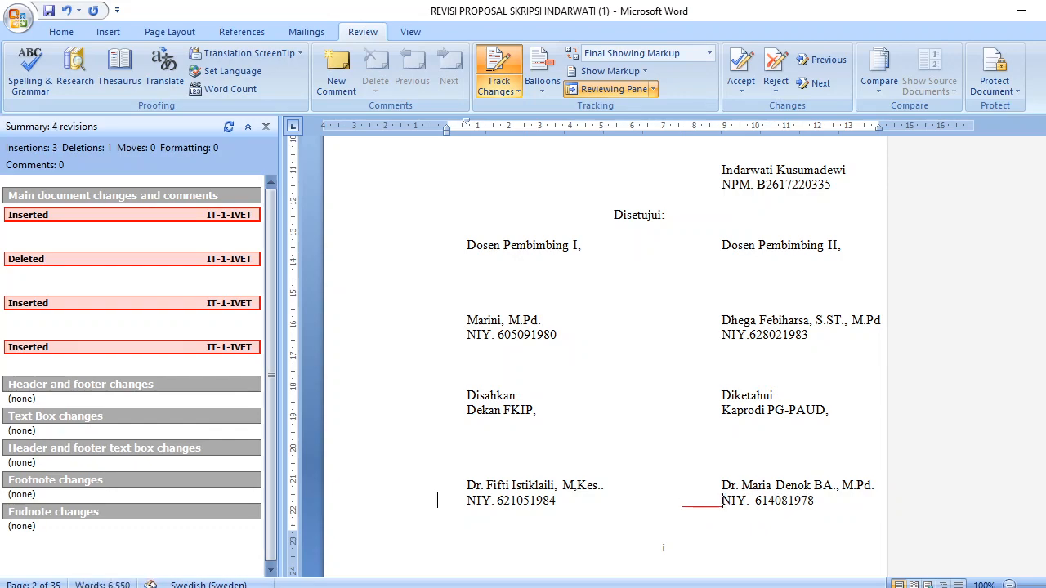
Replace the comma in the Dekan FKIP signatory's "M,Kes" degree with a period.
scroll(661, 425, down, 4)
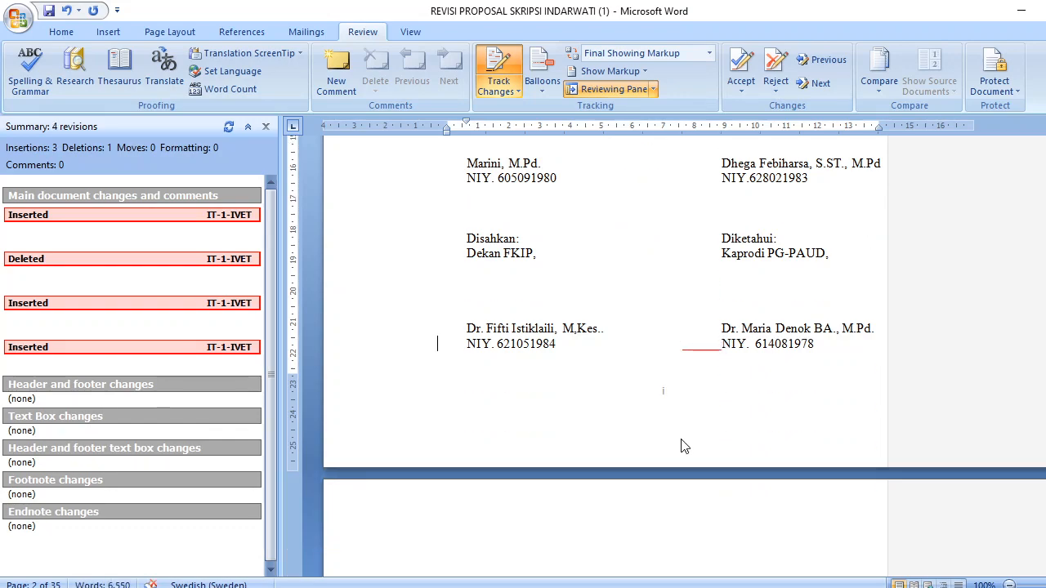
click(574, 328)
key(Delete)
text(.)
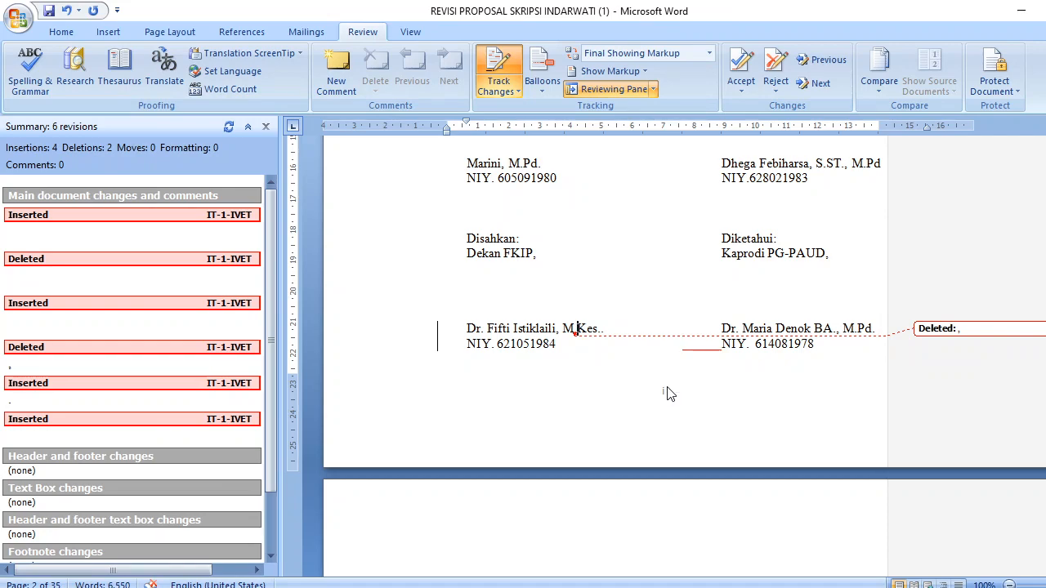
Insert the missing space before "Lembaga ini" in the second paragraph of Latar Belakang Masalah.
scroll(667, 394, down, 5)
scroll(668, 381, up, 8)
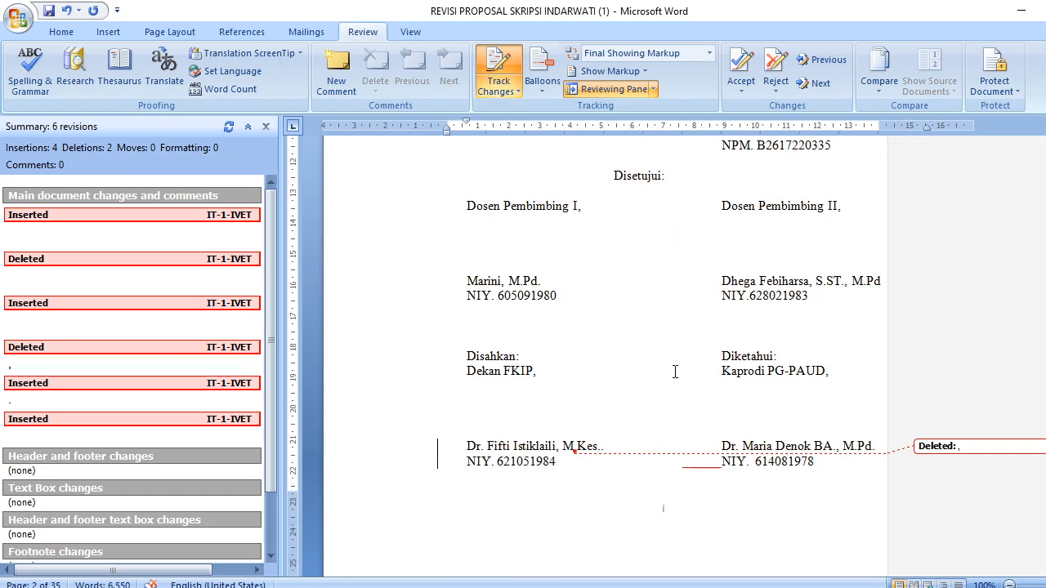
scroll(638, 303, down, 5)
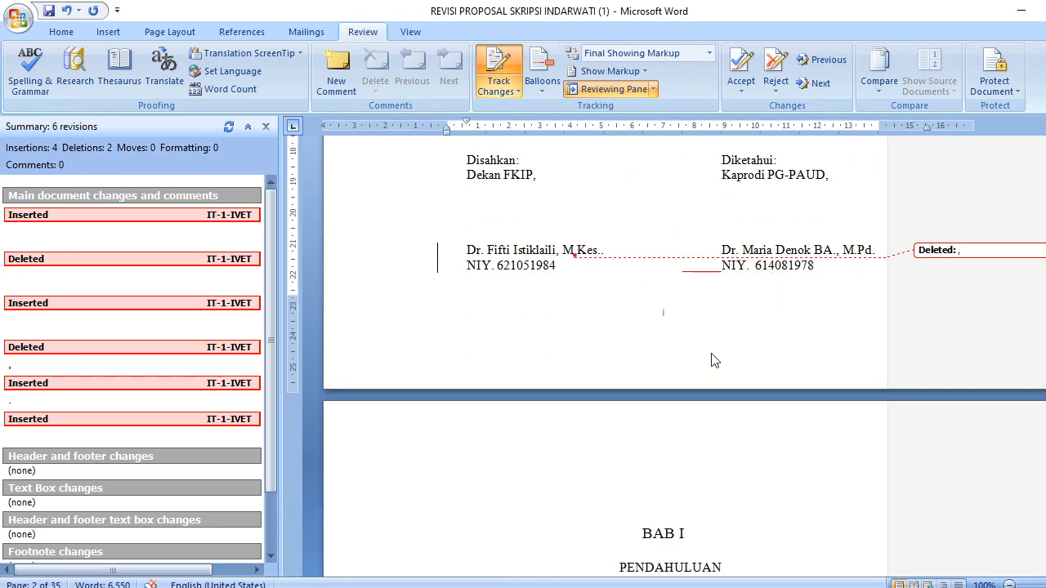
scroll(717, 360, down, 4)
scroll(728, 367, down, 3)
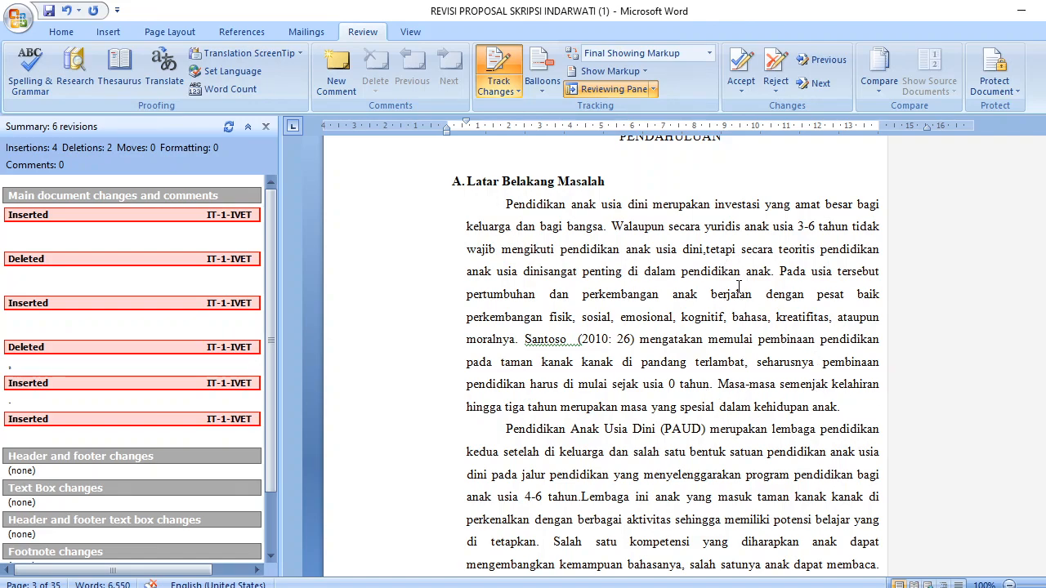
scroll(737, 284, down, 1)
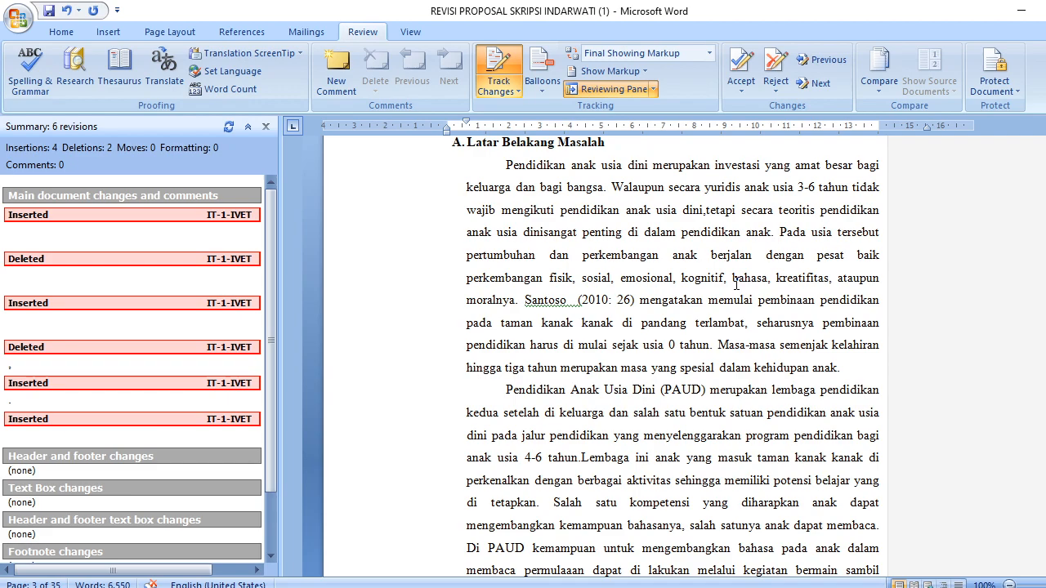
click(585, 459)
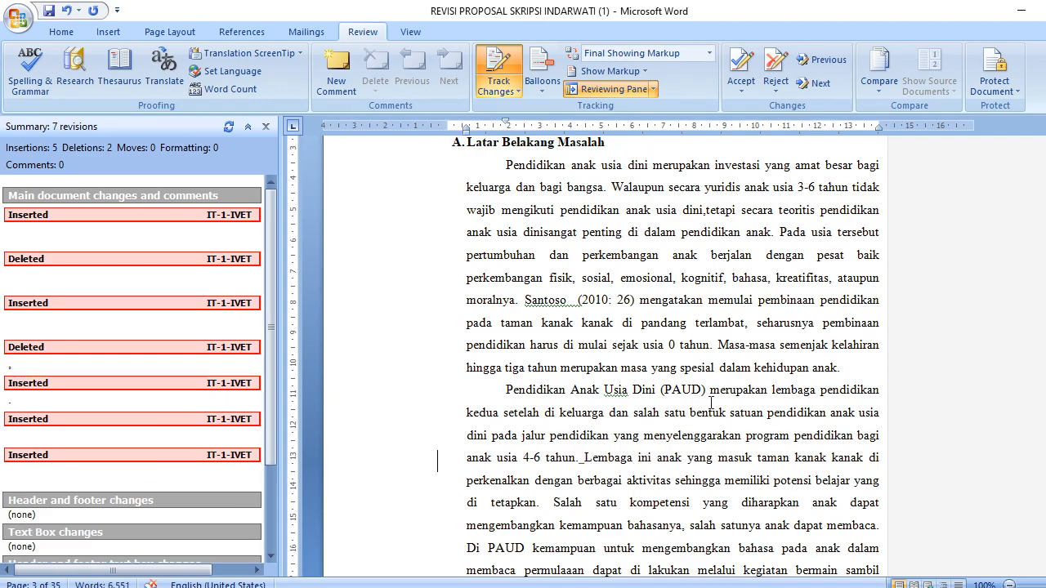
Read through the rest of Latar Belakang Masalah and Identifikasi Masalah up to the Cakupan Masalah section.
scroll(718, 403, down, 1)
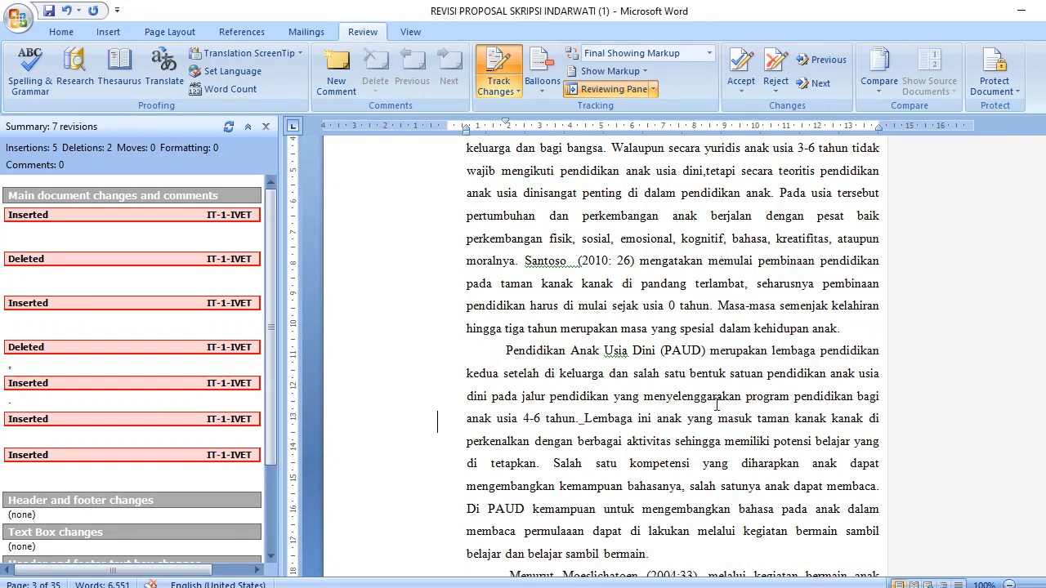
scroll(718, 409, down, 12)
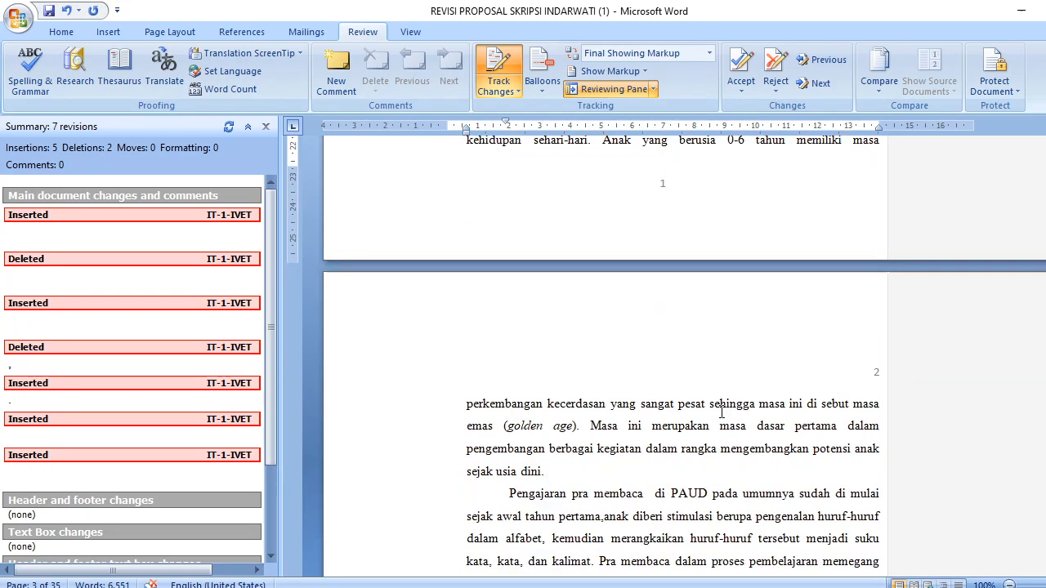
scroll(722, 412, down, 5)
scroll(722, 412, down, 10)
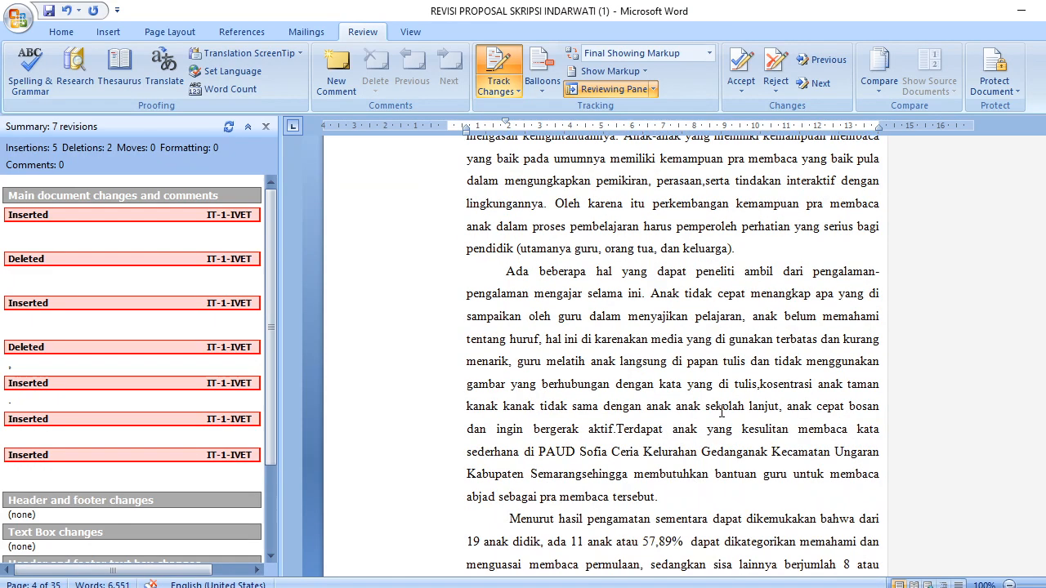
scroll(722, 410, down, 6)
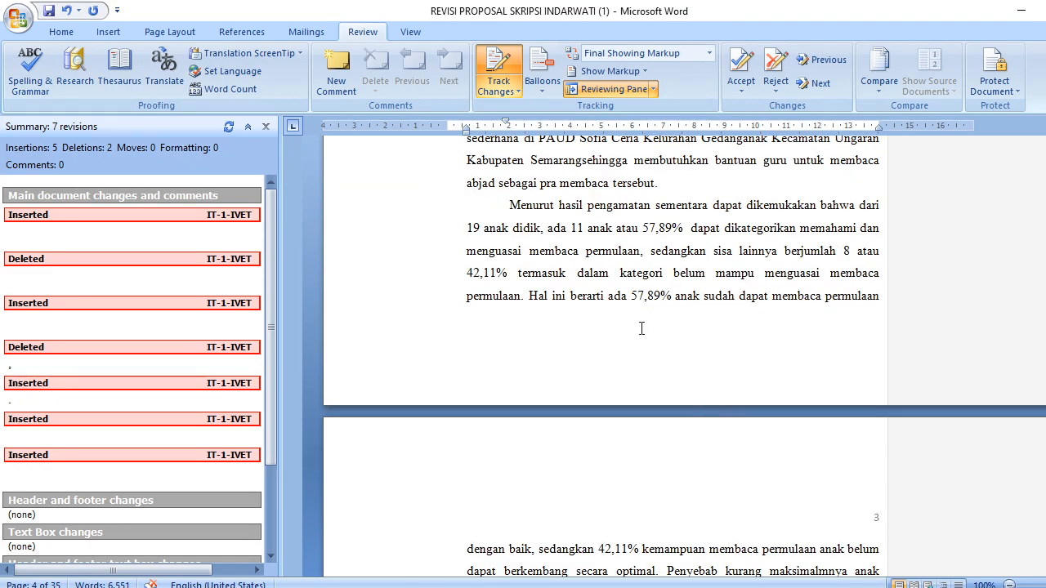
scroll(705, 376, down, 10)
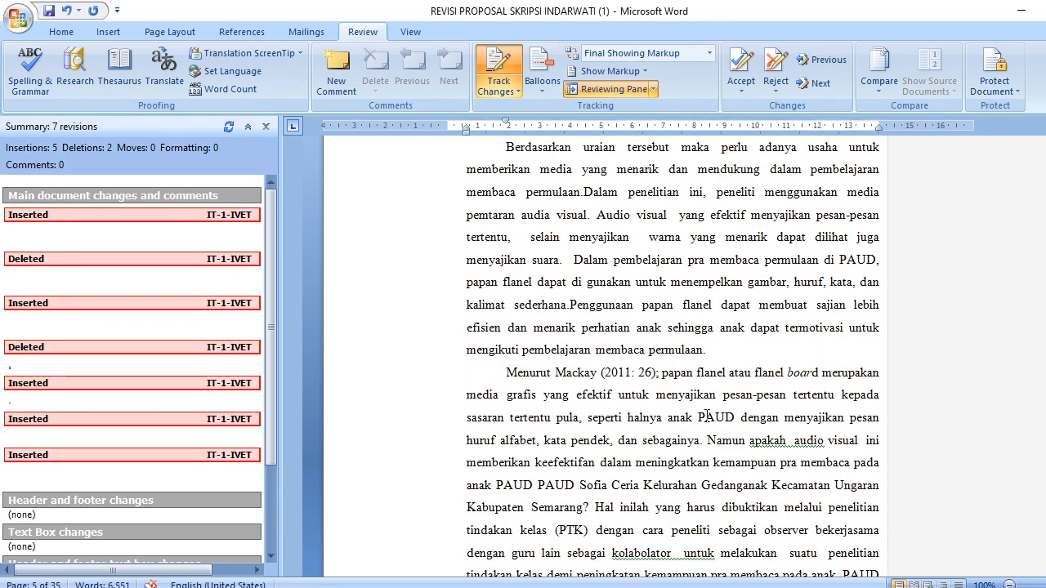
scroll(707, 417, down, 6)
scroll(703, 420, down, 5)
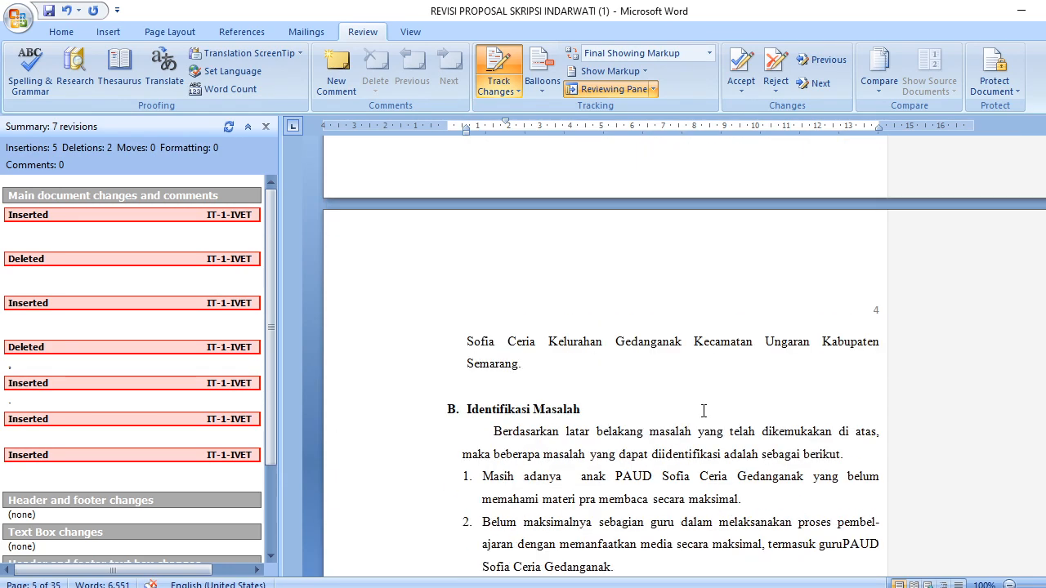
scroll(703, 406, down, 5)
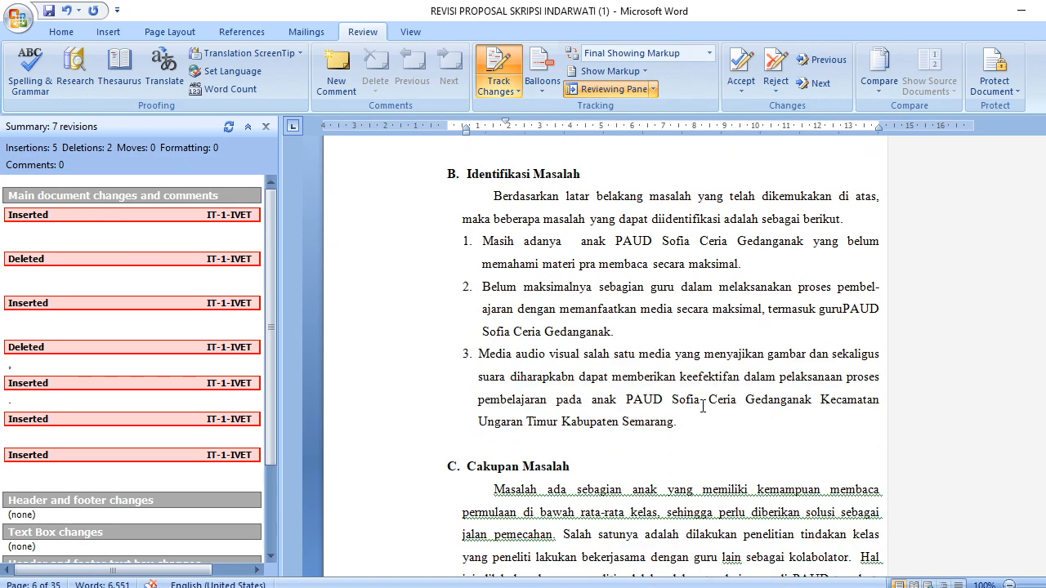
scroll(702, 400, down, 6)
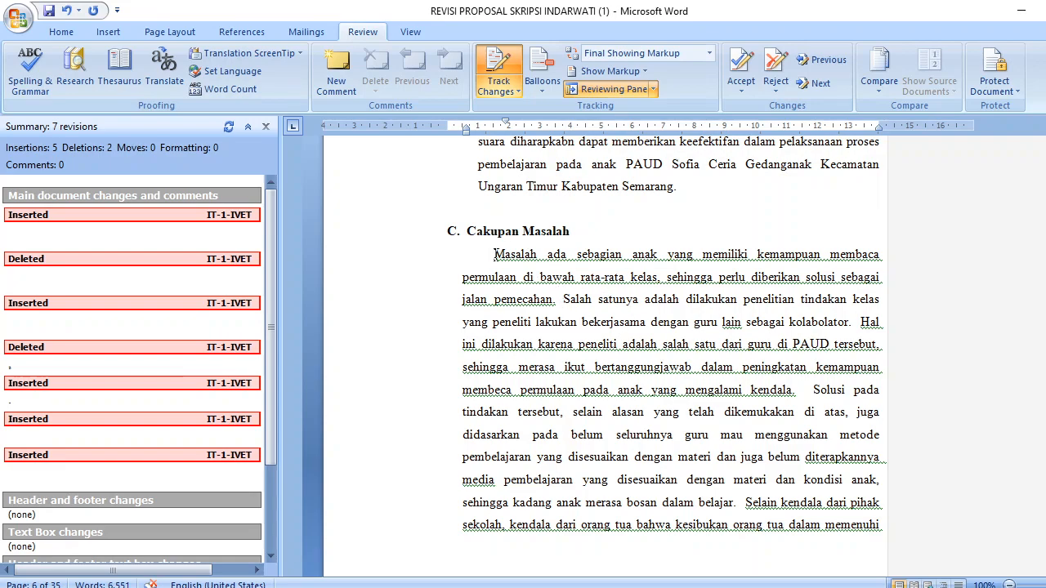
drag(495, 255, 581, 254)
click(562, 257)
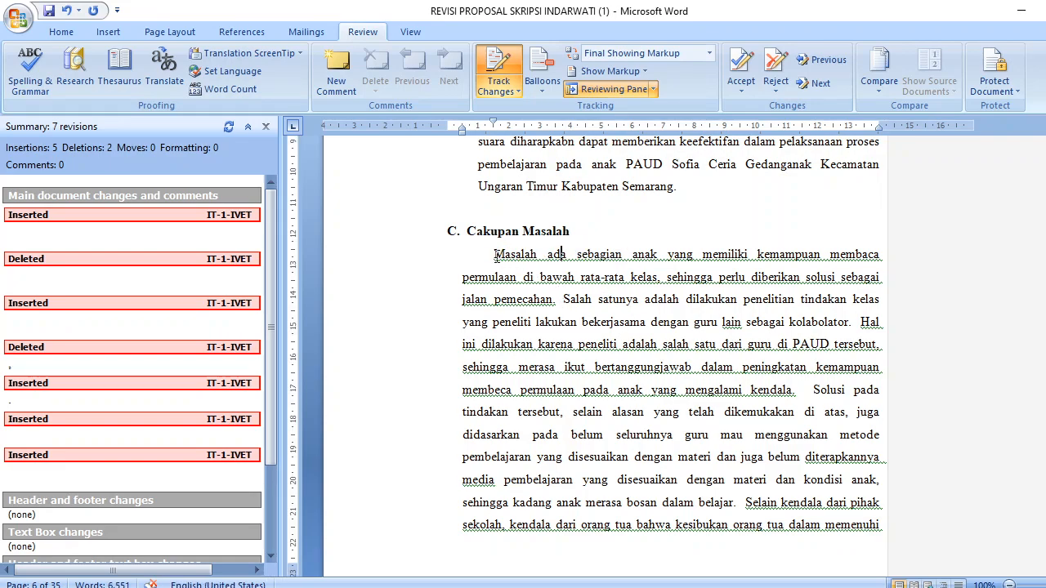
drag(496, 255, 561, 255)
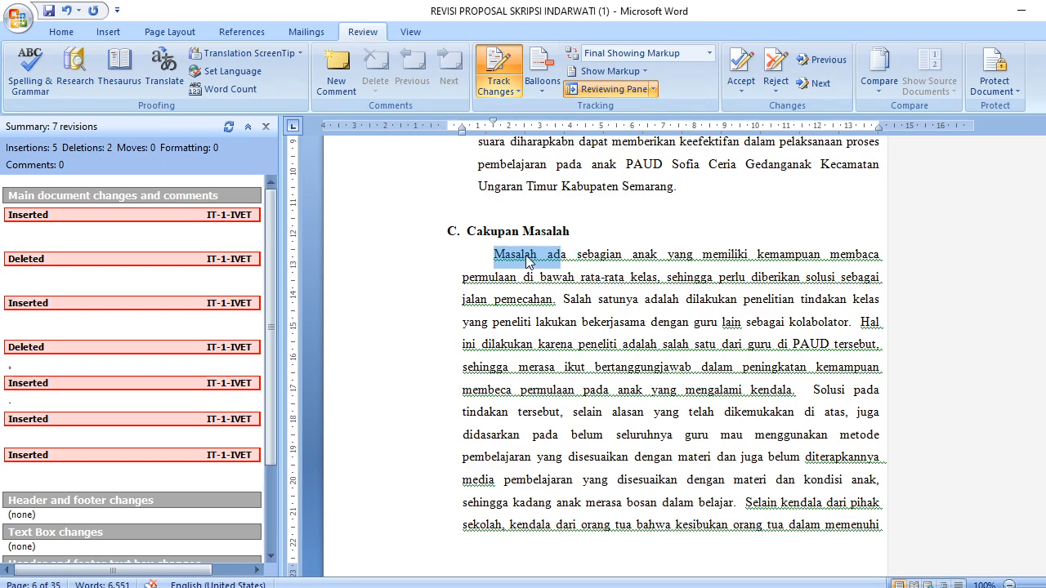
click(523, 260)
drag(494, 254, 842, 416)
click(532, 260)
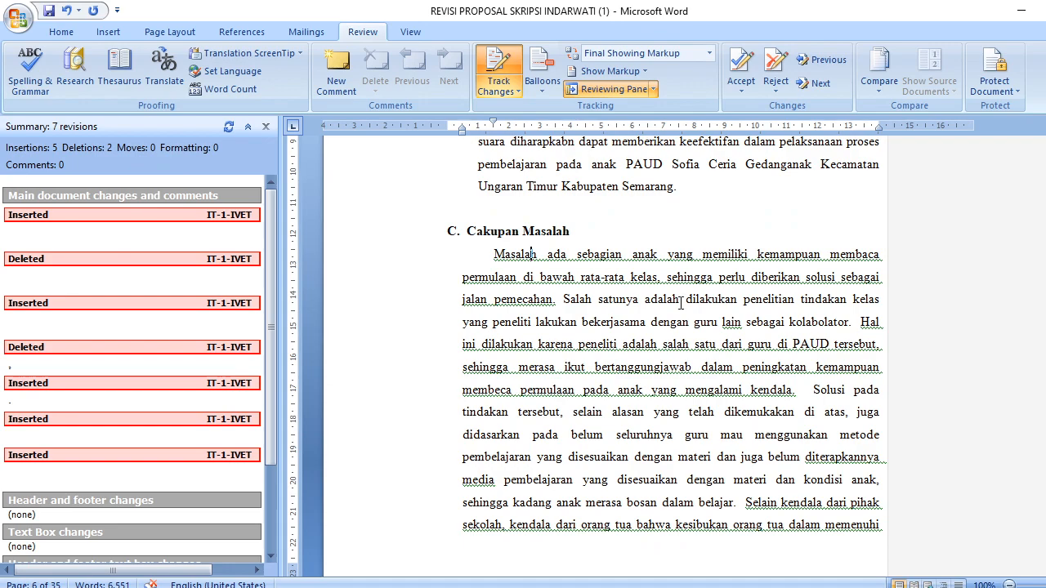
Attach a comment to the whole Cakupan Masalah paragraph reading "Pemilihan bahasa kurang pas di awal kalimat.".
drag(492, 254, 673, 525)
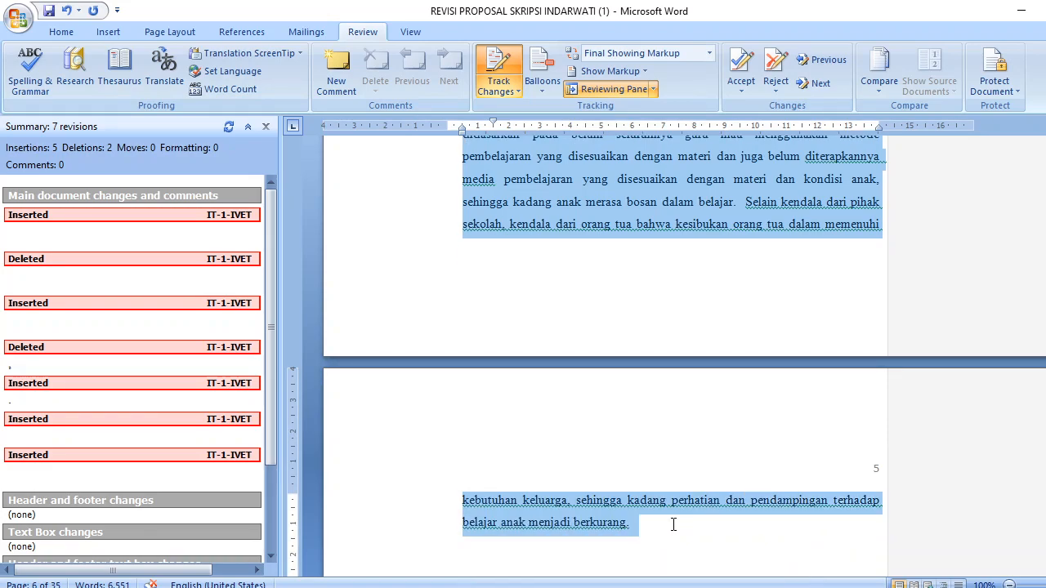
click(327, 63)
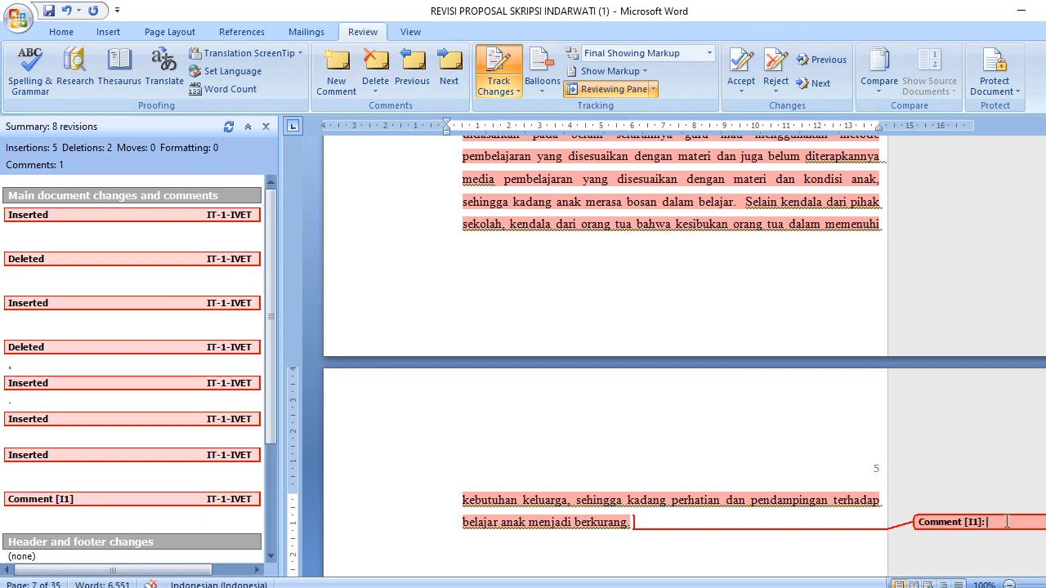
text(Pem)
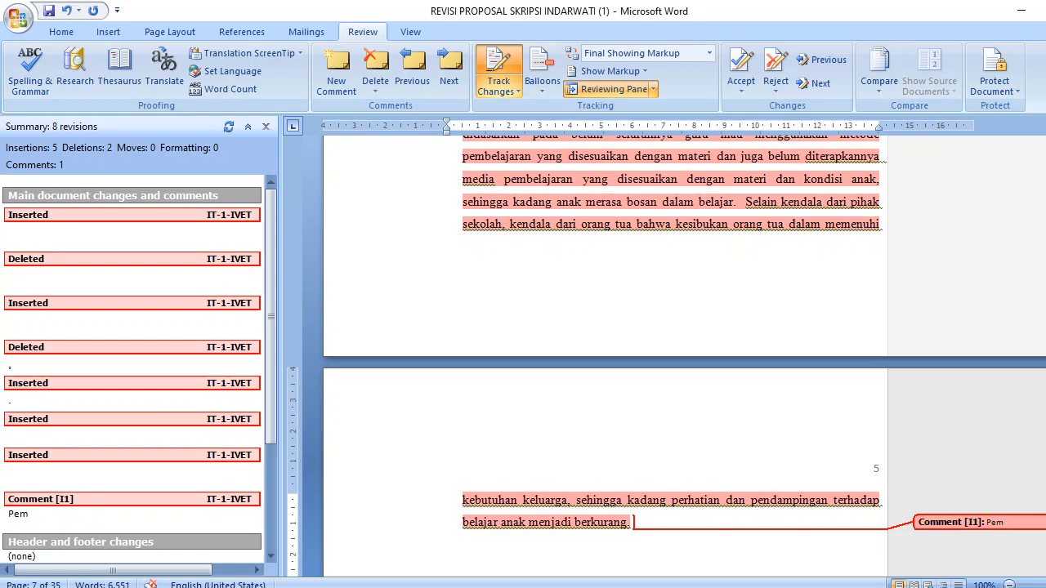
text(mlihan bahasa kuran)
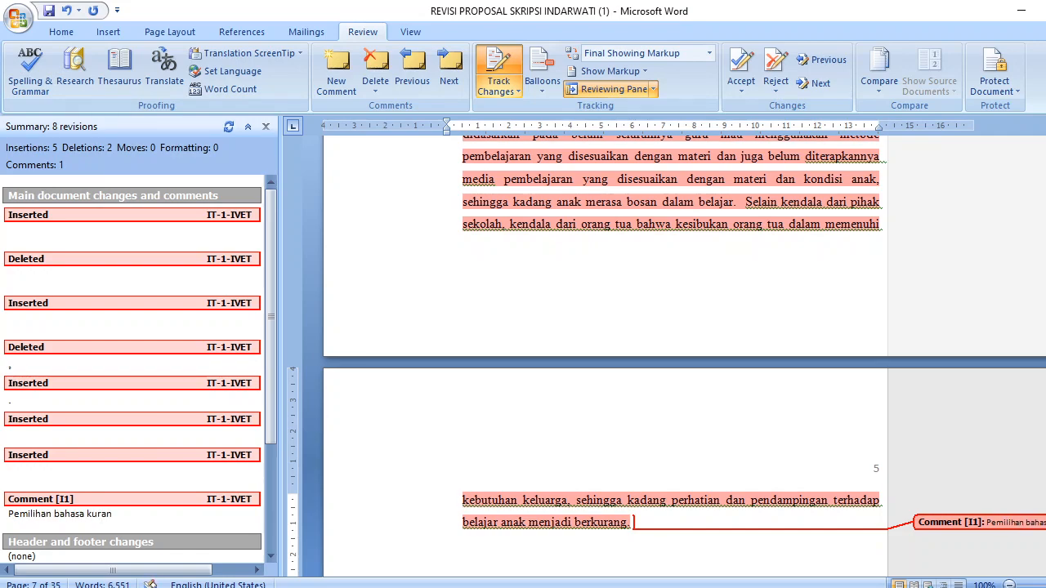
text(g pas di aw)
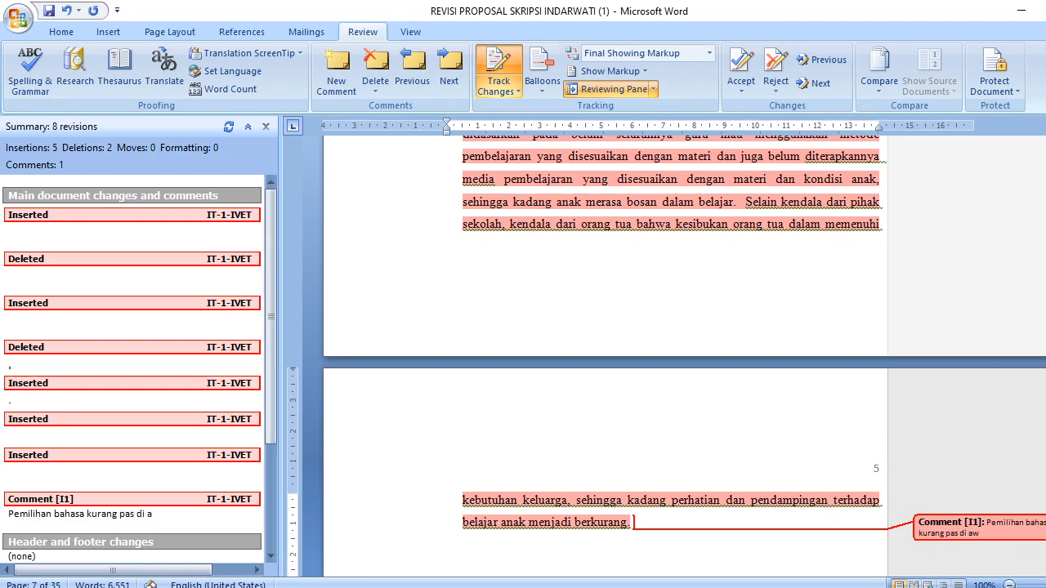
text(al kalimat.)
Add a second line to the Cakupan Masalah comment: "Bila cakupan masalah terdapat lebih dari satu sebaiknya dibuat list.".
key(Return)
text(Bil)
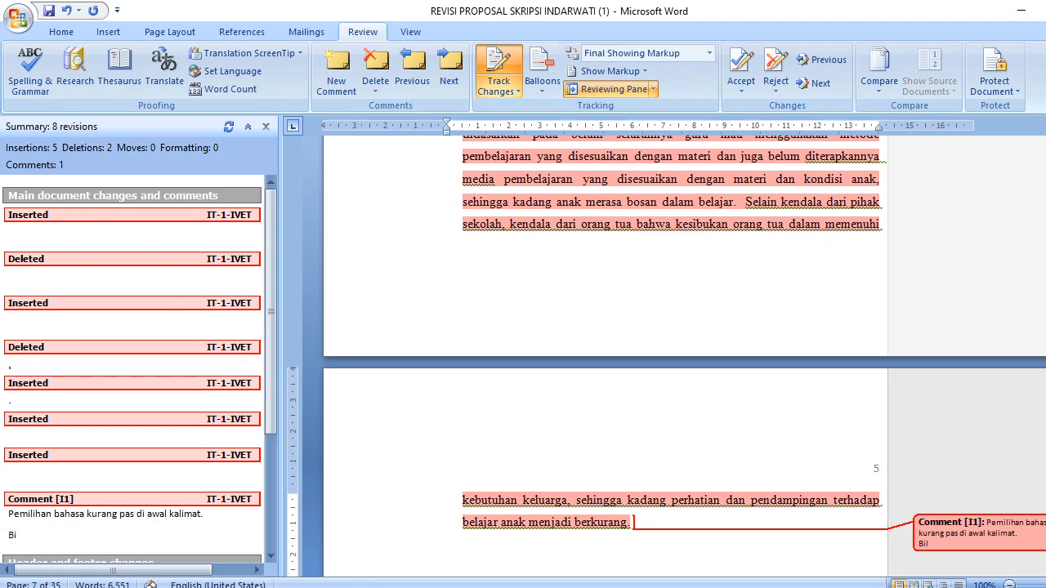
text(a cakupan masalah)
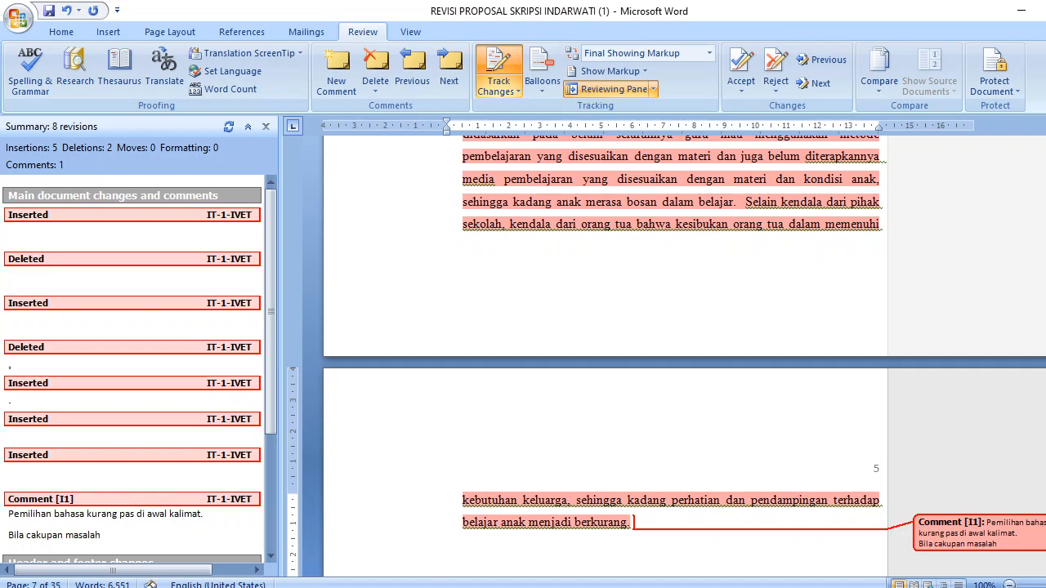
text( terdapat lebih)
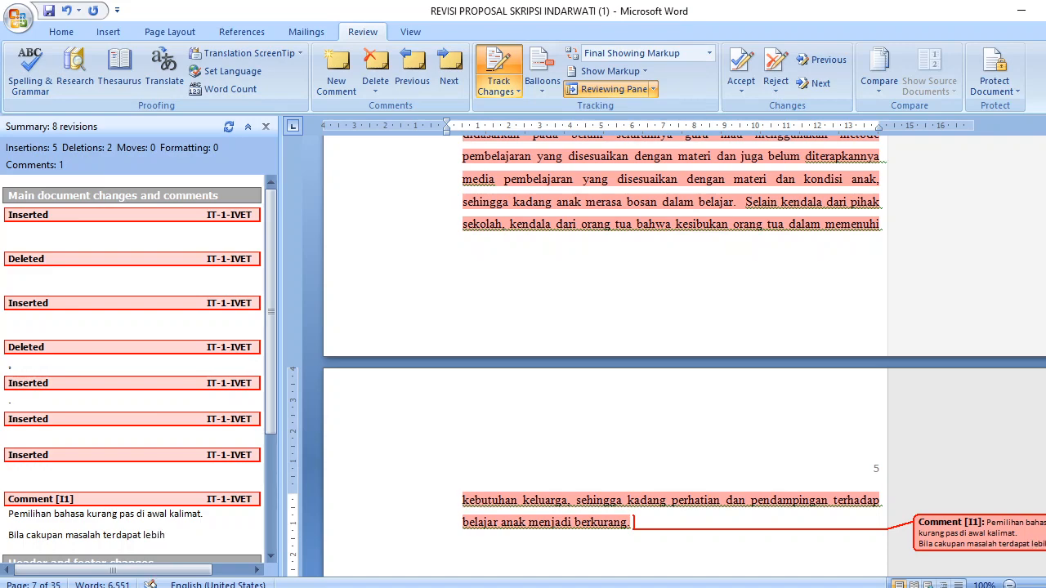
text( dari satu )
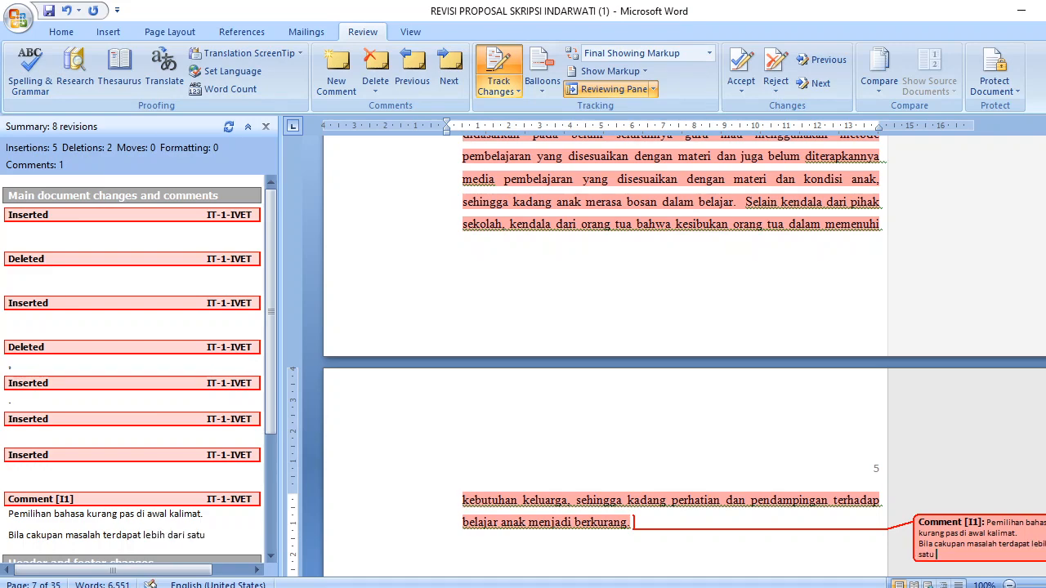
text(sebaiknya dibuat list.)
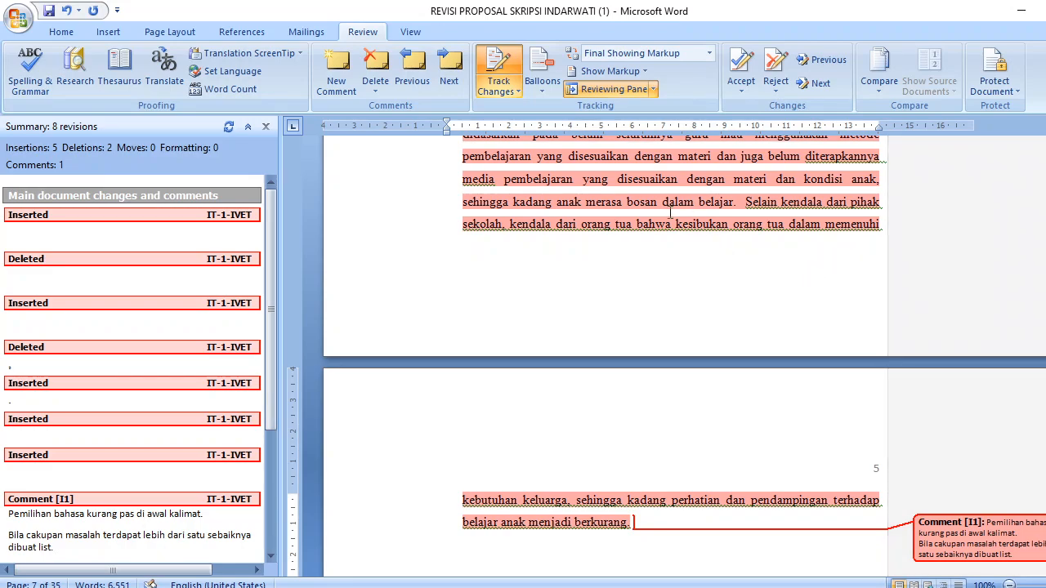
Delete the extra space between "dan" and "dapat" in the Manfaat Teoritis paragraph.
scroll(714, 243, up, 5)
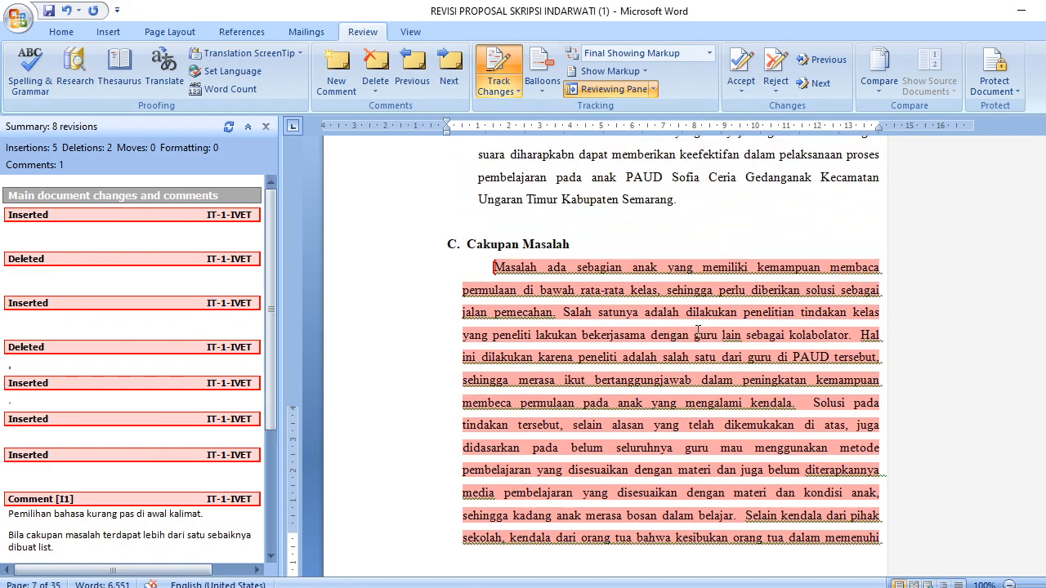
scroll(698, 330, down, 6)
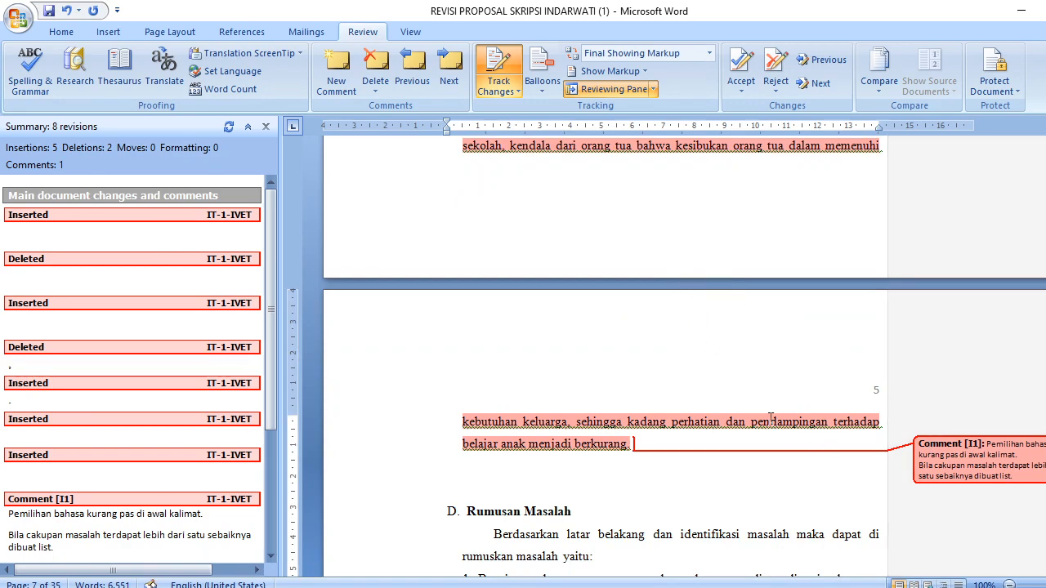
scroll(757, 414, down, 1)
scroll(758, 415, down, 1)
scroll(741, 363, down, 1)
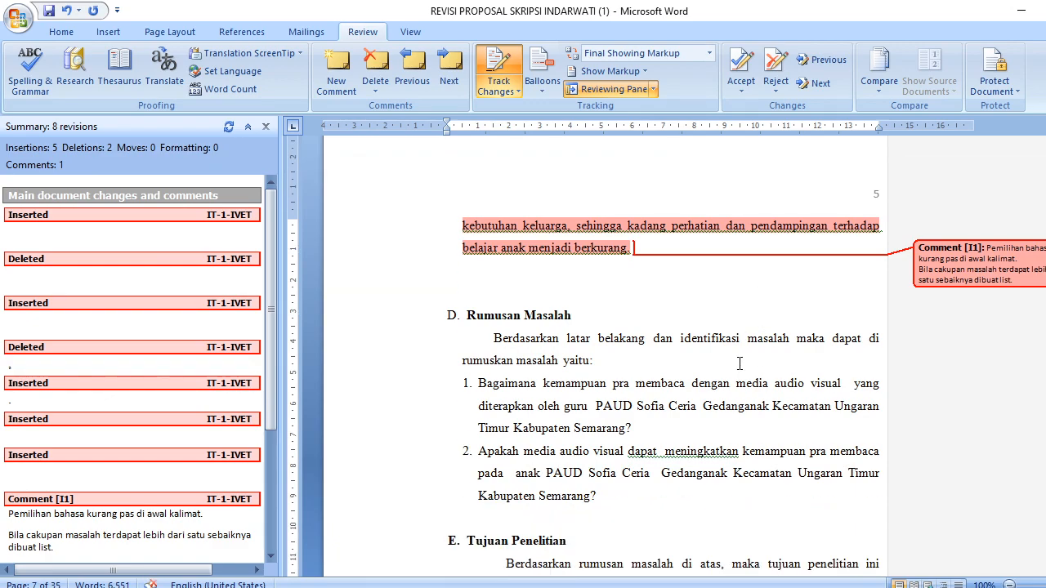
scroll(717, 360, down, 8)
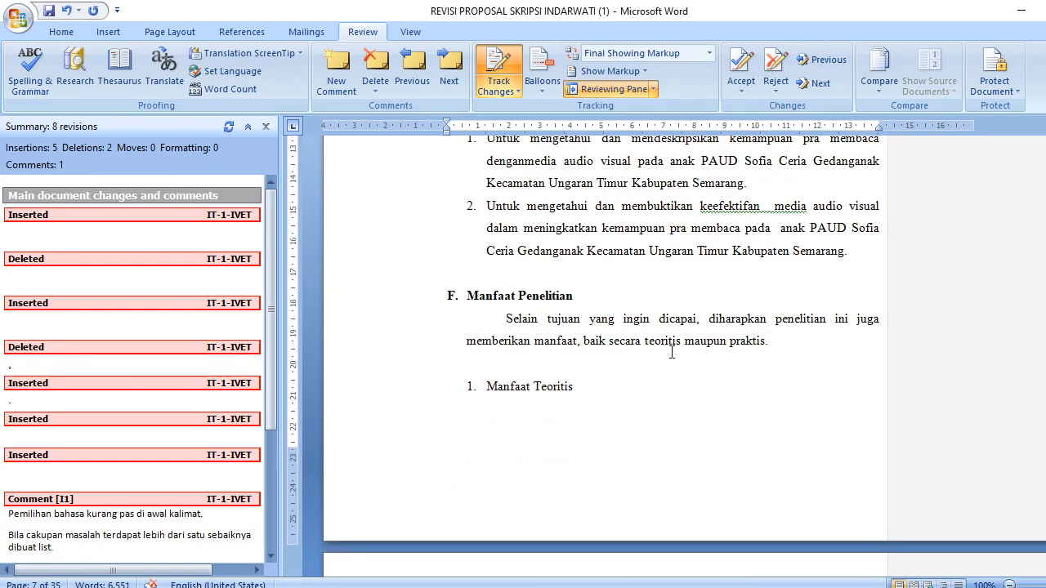
scroll(670, 358, down, 3)
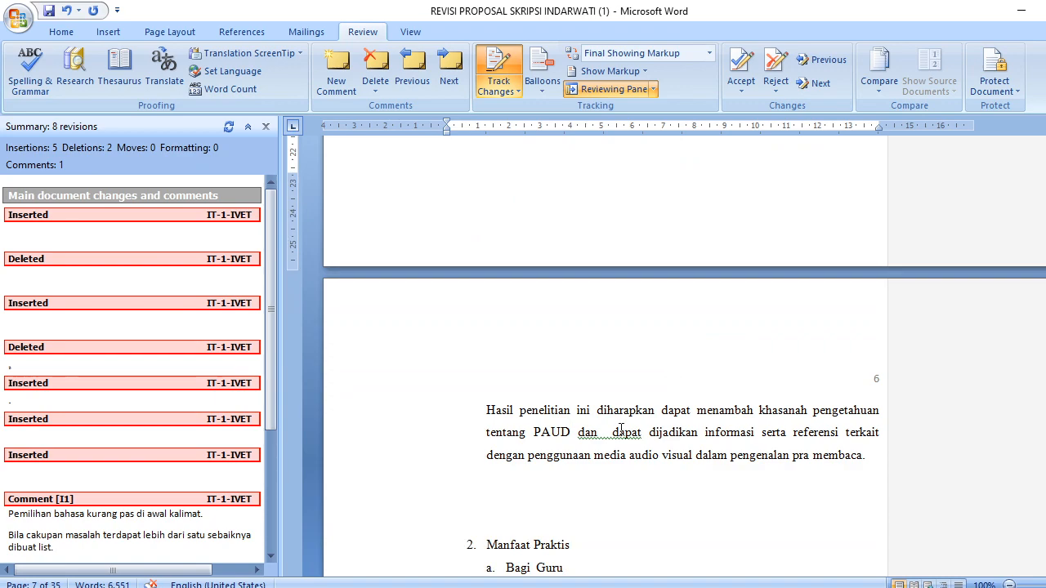
click(609, 434)
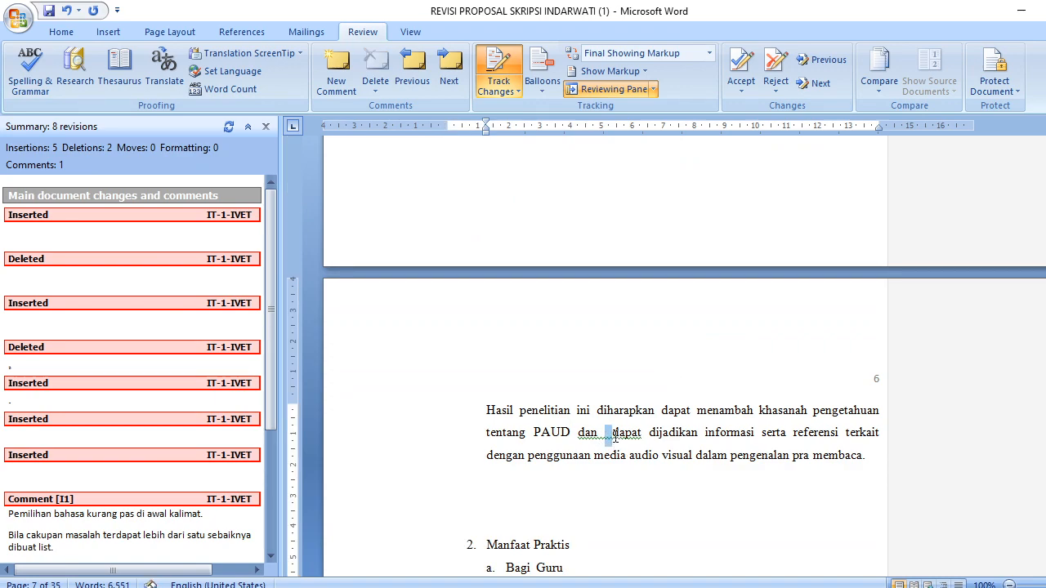
key(BackSpace)
Join "out put" into the single word "output" in the Bagi Sekolah item of Manfaat Praktis.
scroll(932, 445, down, 3)
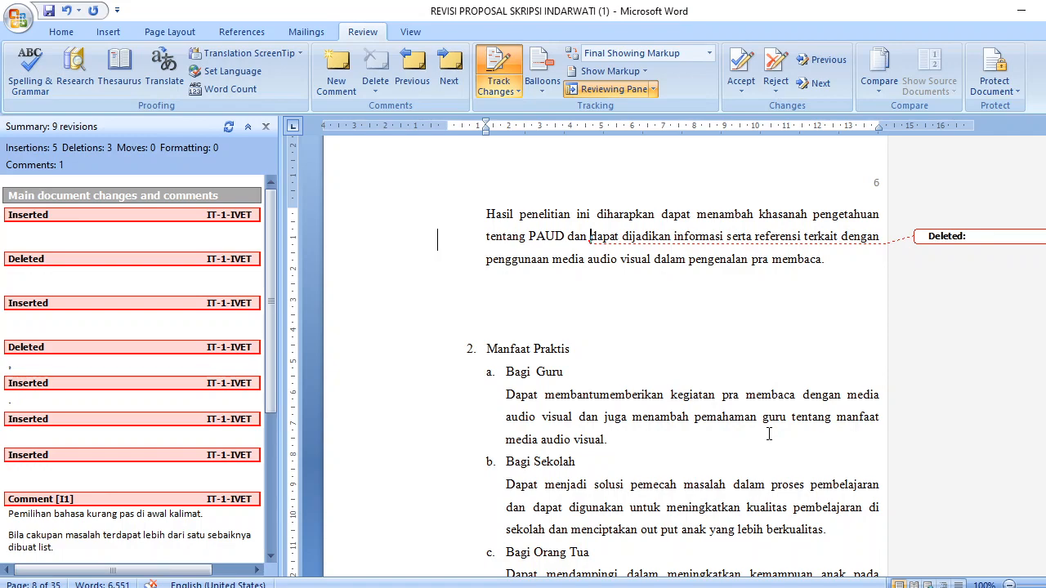
scroll(769, 434, down, 1)
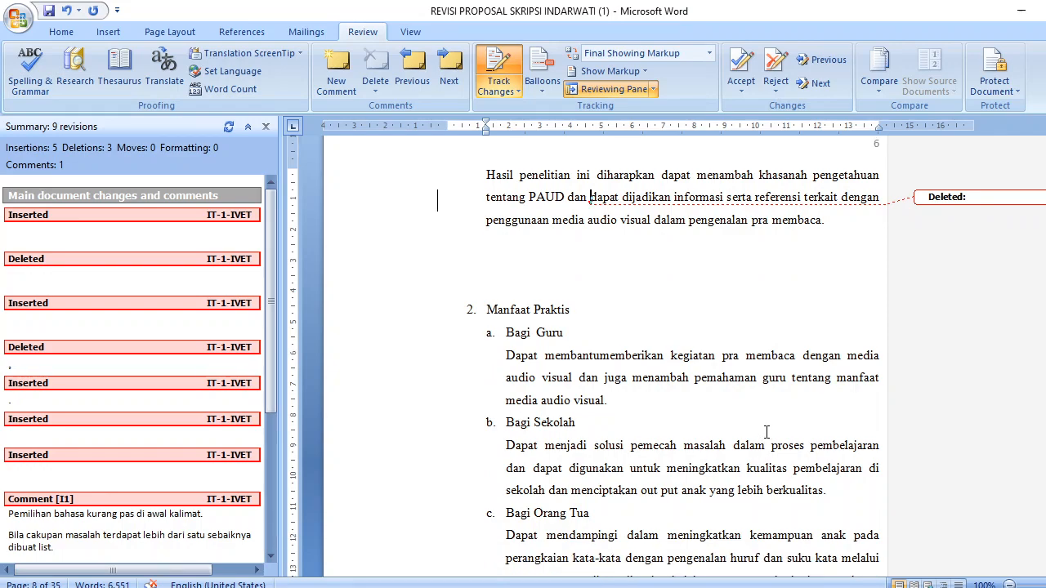
scroll(767, 432, down, 2)
click(657, 416)
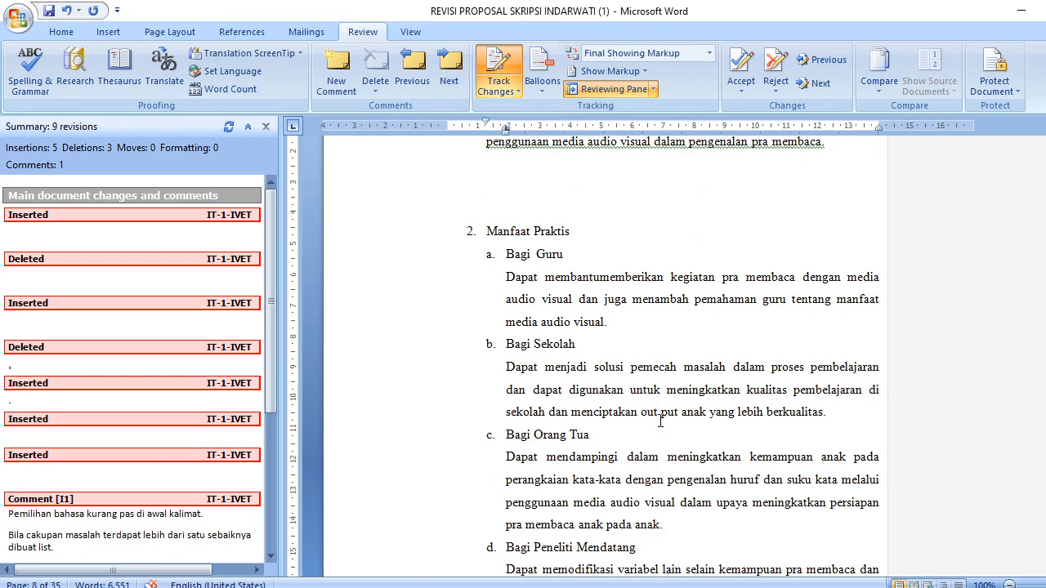
key(Delete)
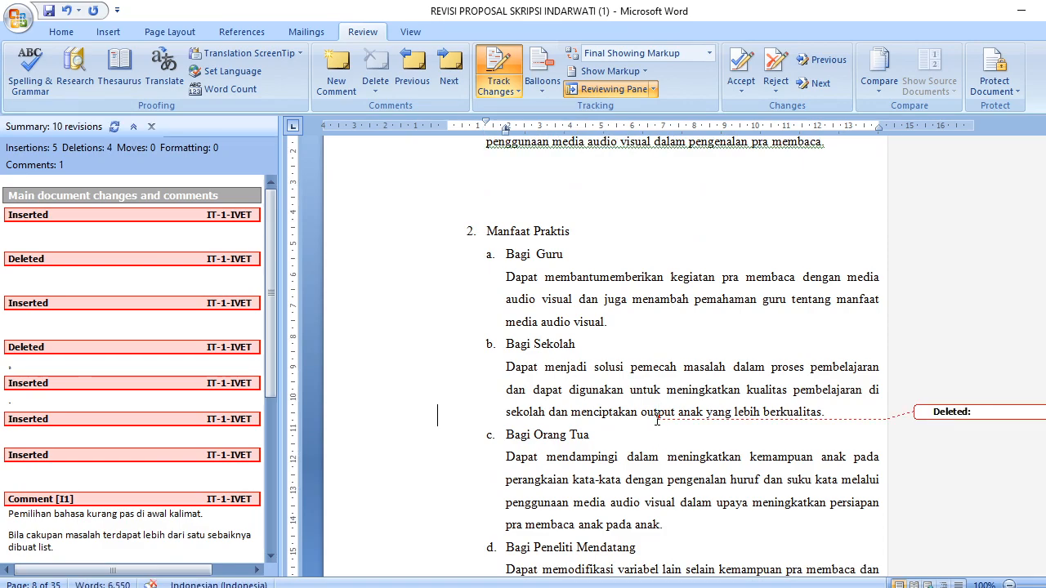
Italicize the word "output" in the Bagi Sekolah item.
double_click(656, 414)
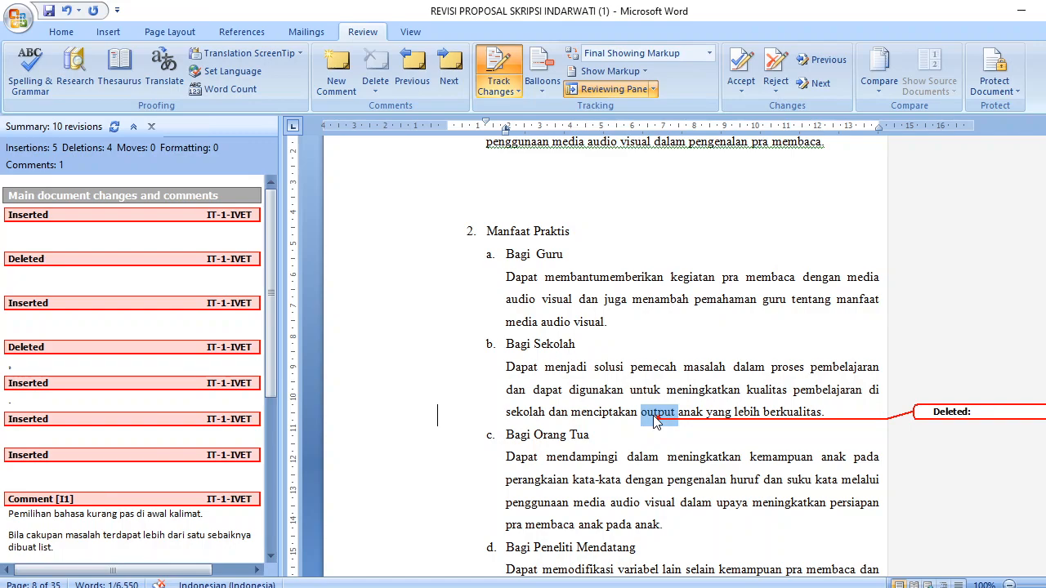
key(ctrl+i)
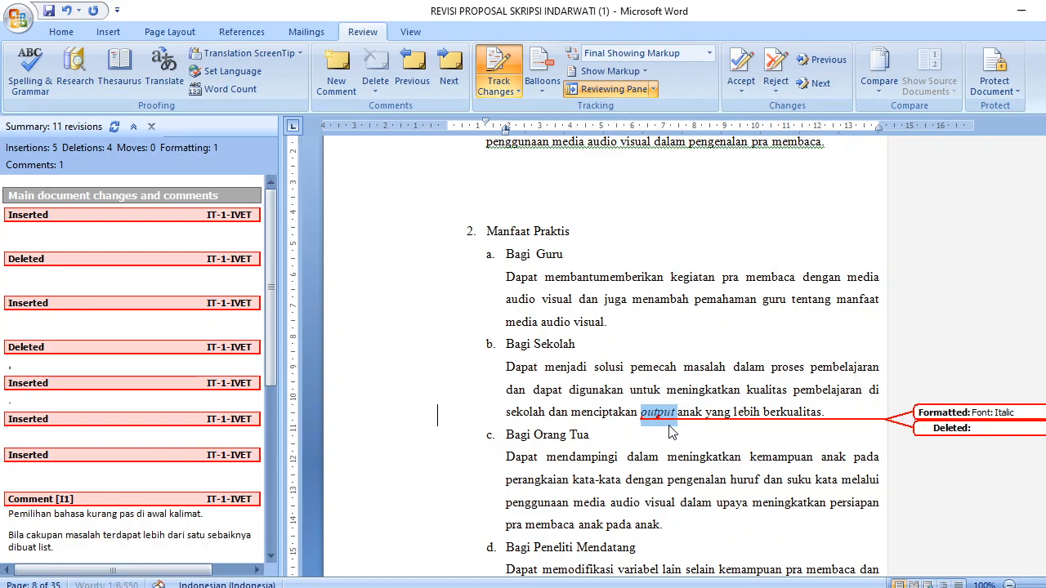
click(745, 369)
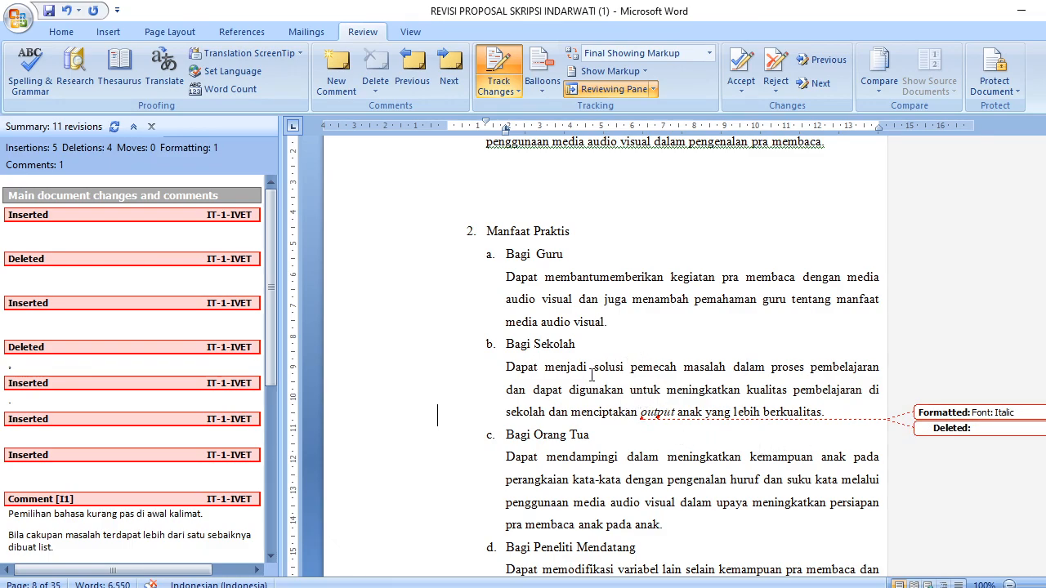
Insert the missing space between "pengalamannya" and its 2012 citation in the Pengertian Pra Membaca section of BAB II.
scroll(596, 372, down, 2)
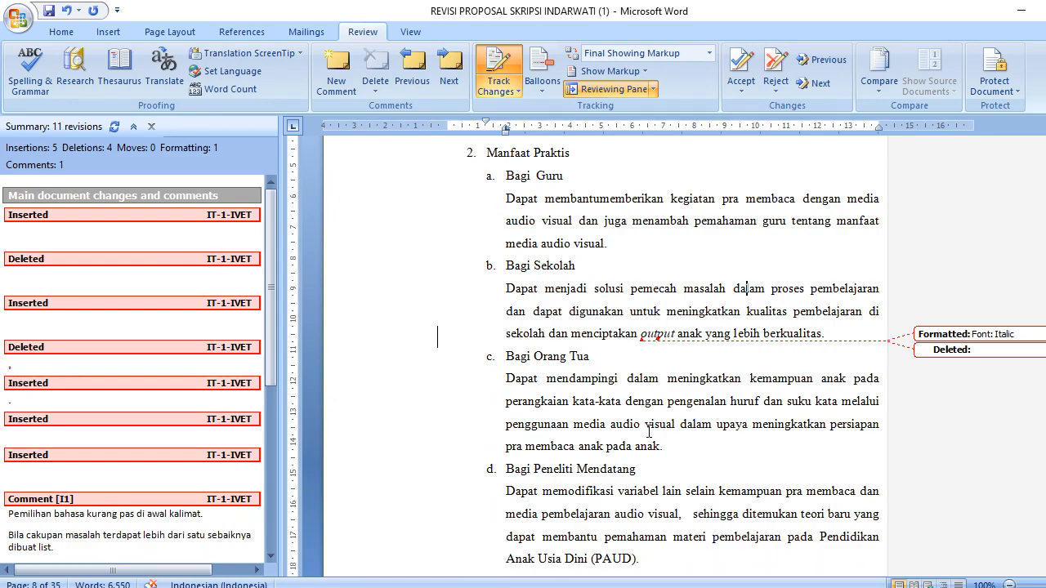
scroll(650, 433, down, 15)
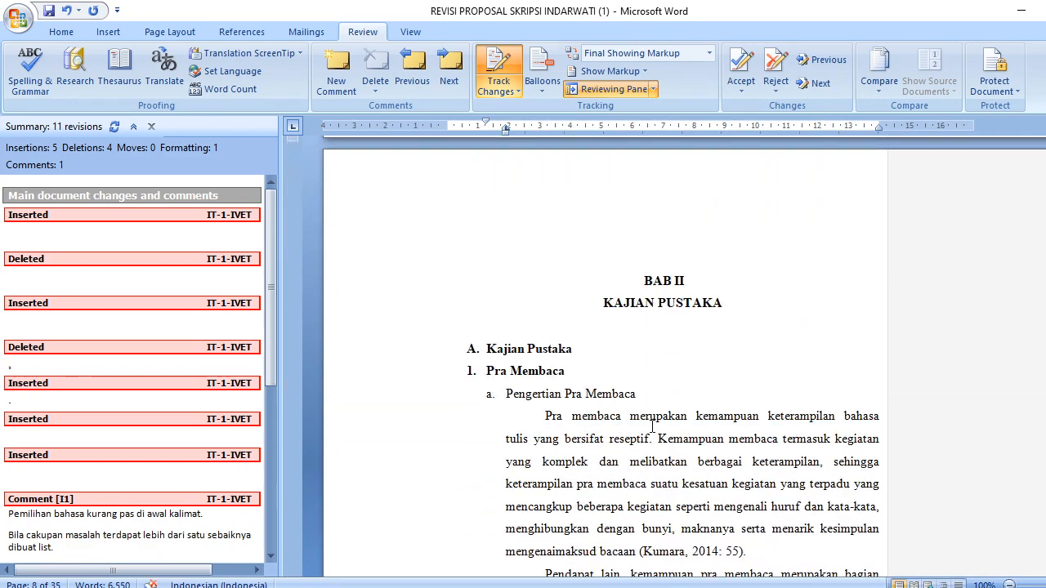
scroll(653, 427, down, 10)
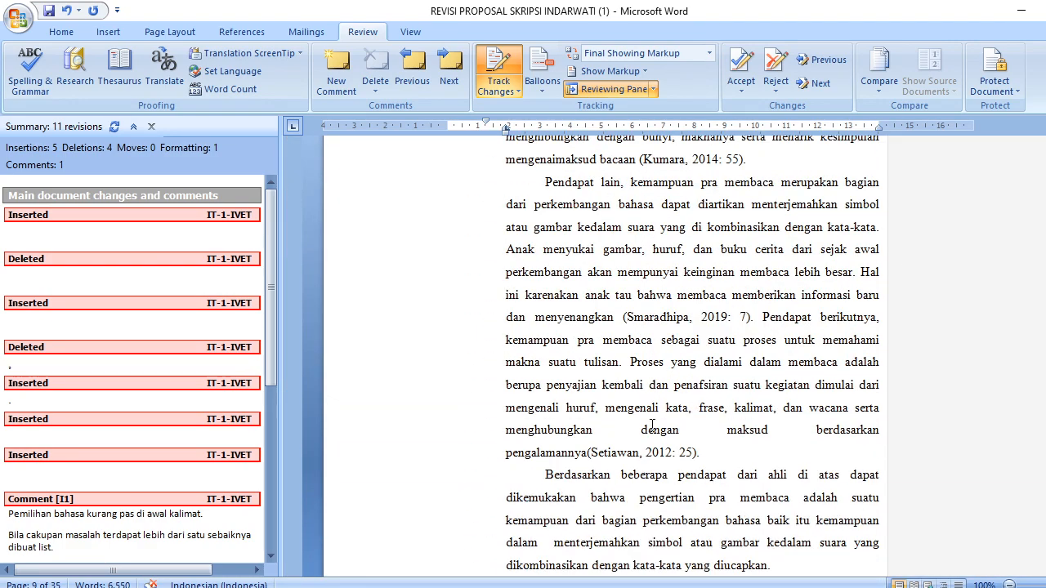
click(588, 453)
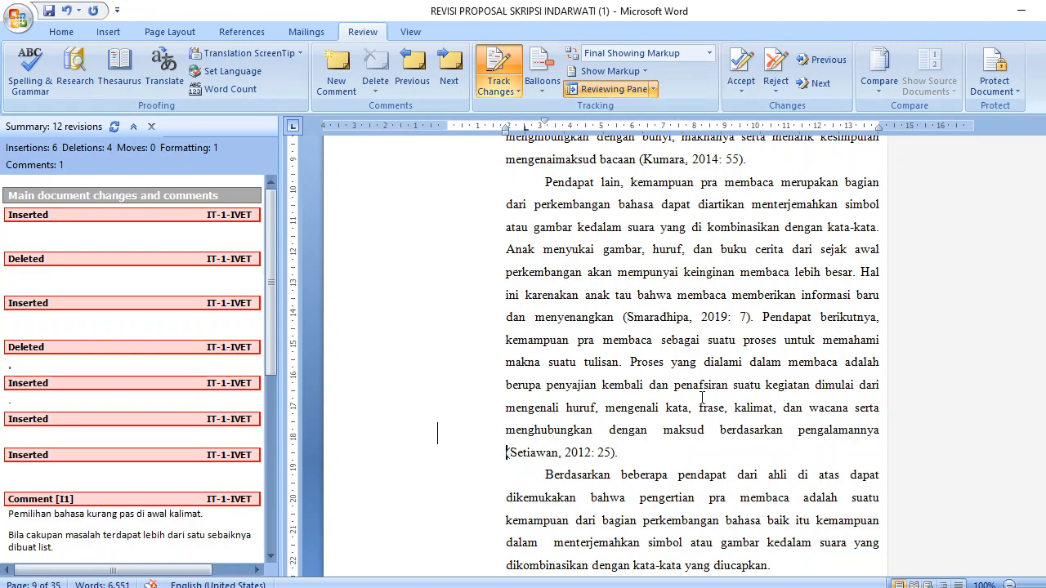
Insert the missing space between "meliputi:" and "1)" in the first paragraph of Indikator Kemampuan Membaca.
scroll(701, 397, down, 3)
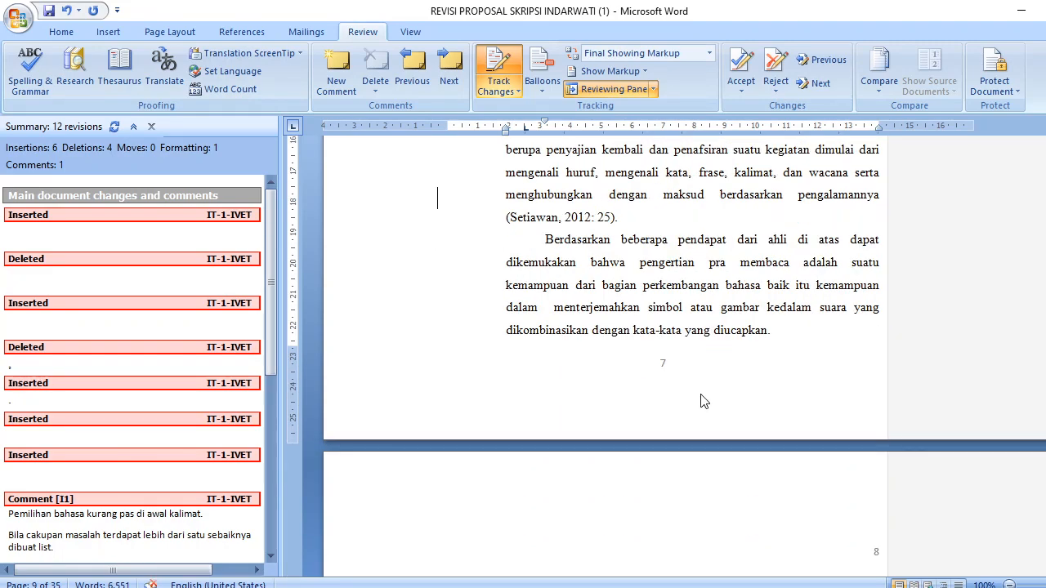
scroll(701, 398, down, 5)
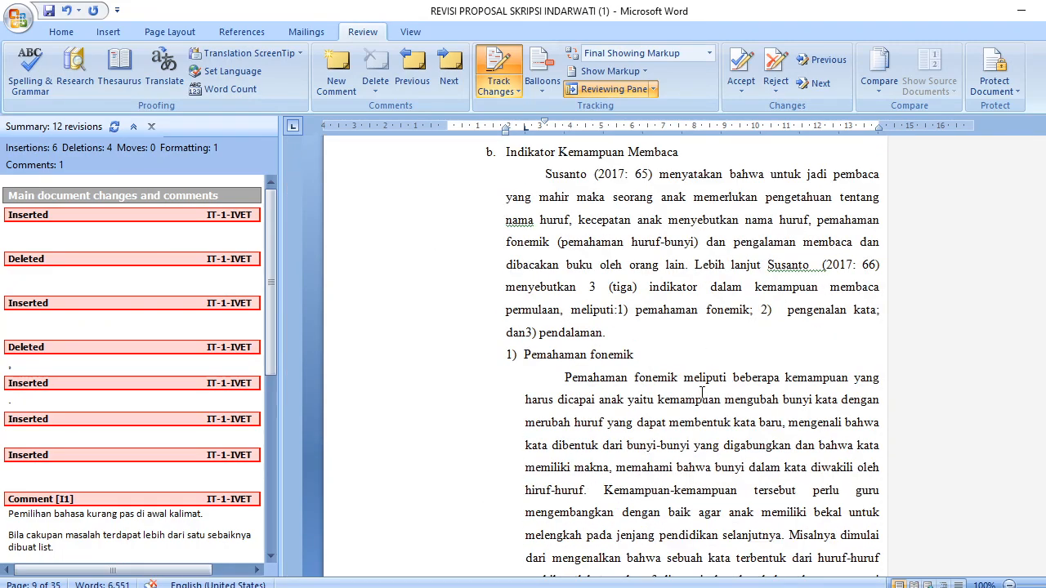
click(619, 310)
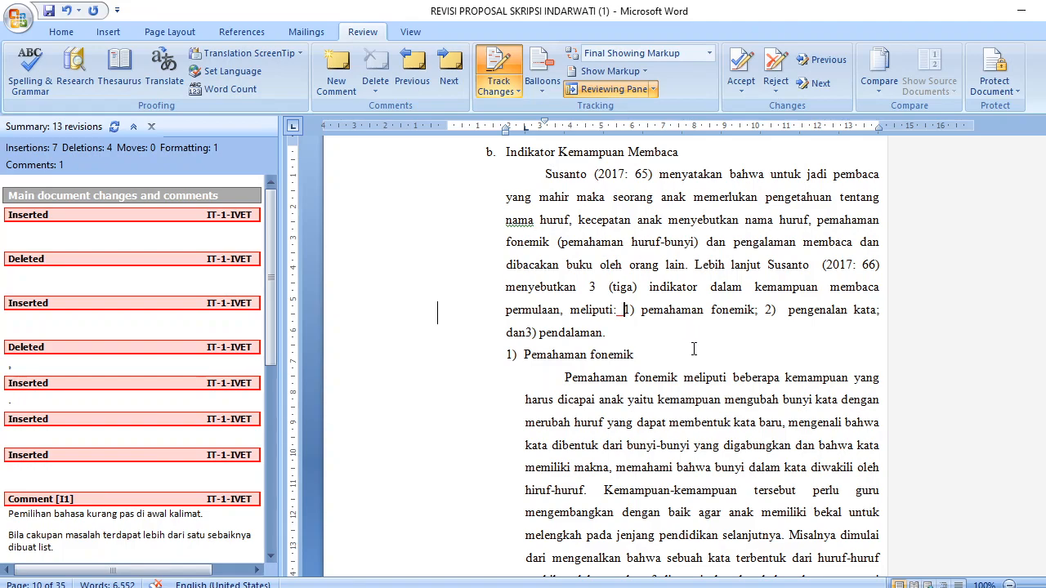
Read through the rest of Indikator Kemampuan Membaca and on to the paragraphs about early reading methods in BAB II.
scroll(691, 349, down, 1)
drag(625, 270, 799, 273)
click(799, 275)
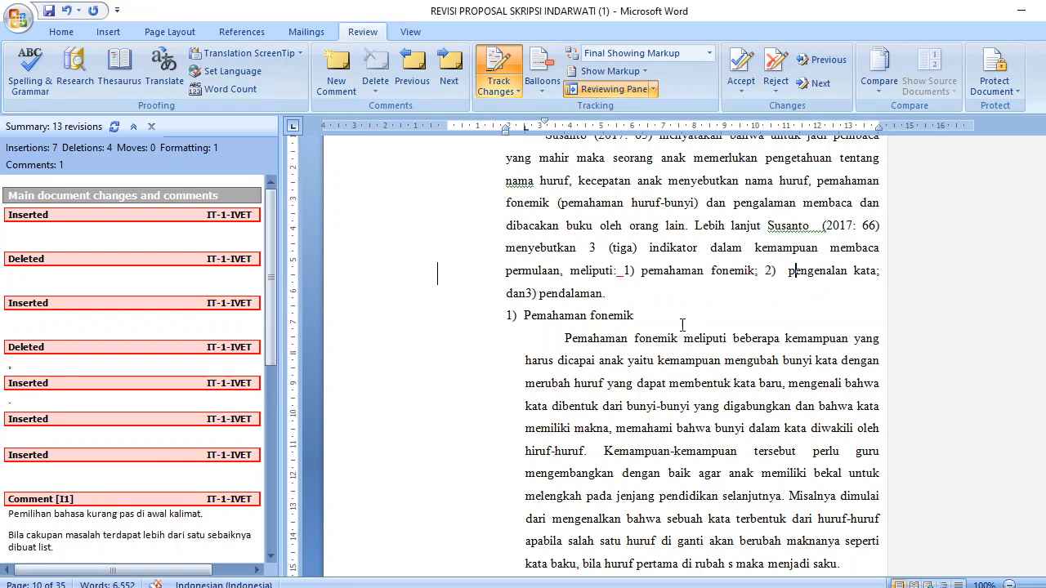
scroll(699, 313, down, 1)
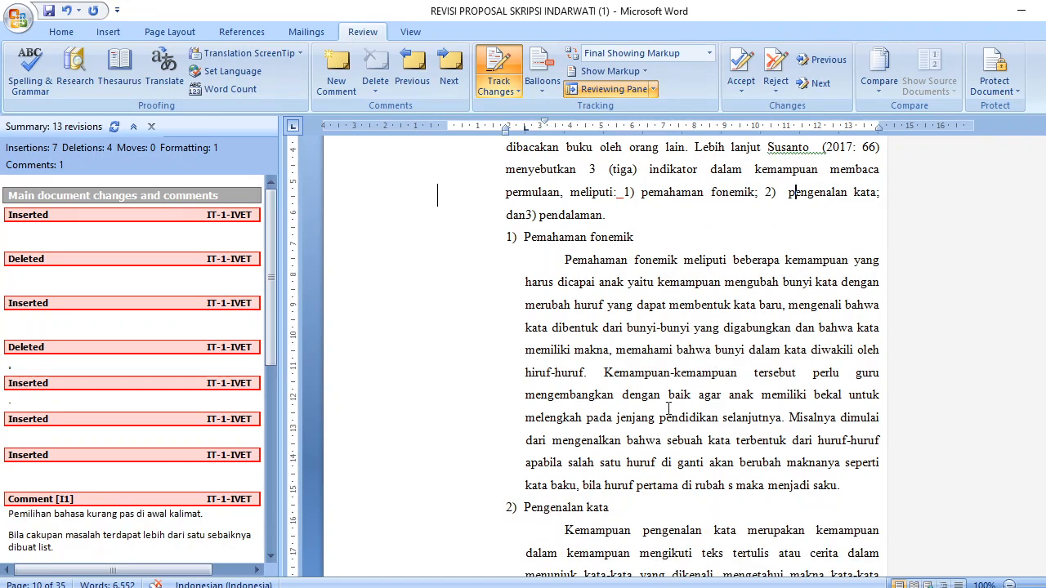
scroll(669, 407, down, 2)
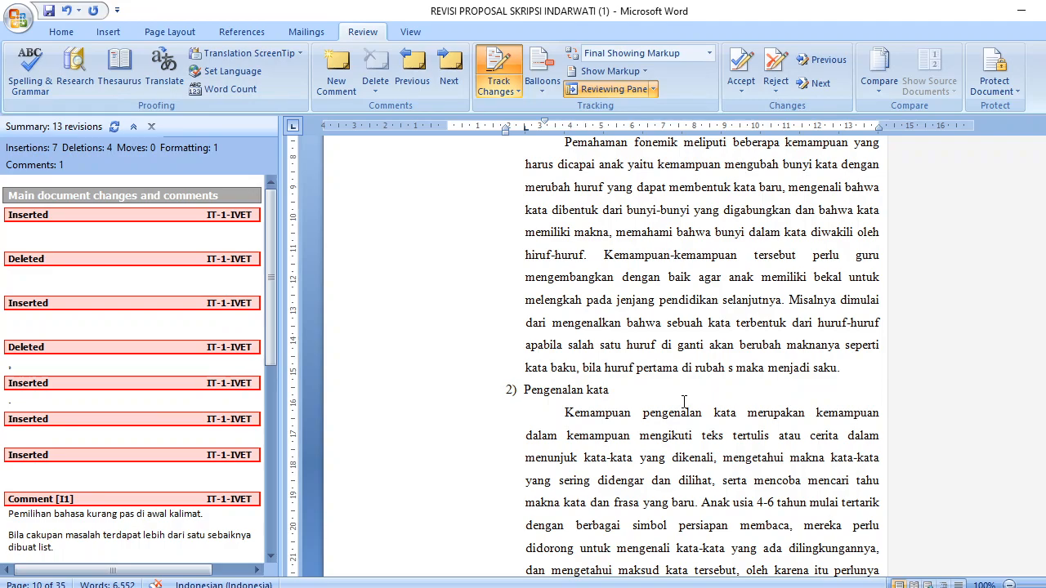
scroll(671, 399, down, 5)
scroll(681, 401, down, 15)
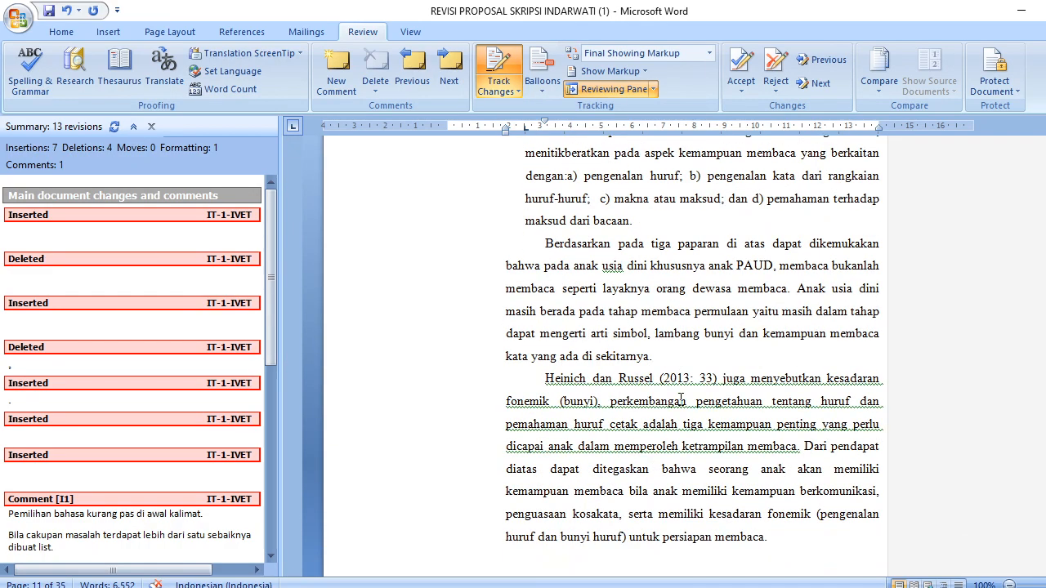
scroll(683, 406, down, 12)
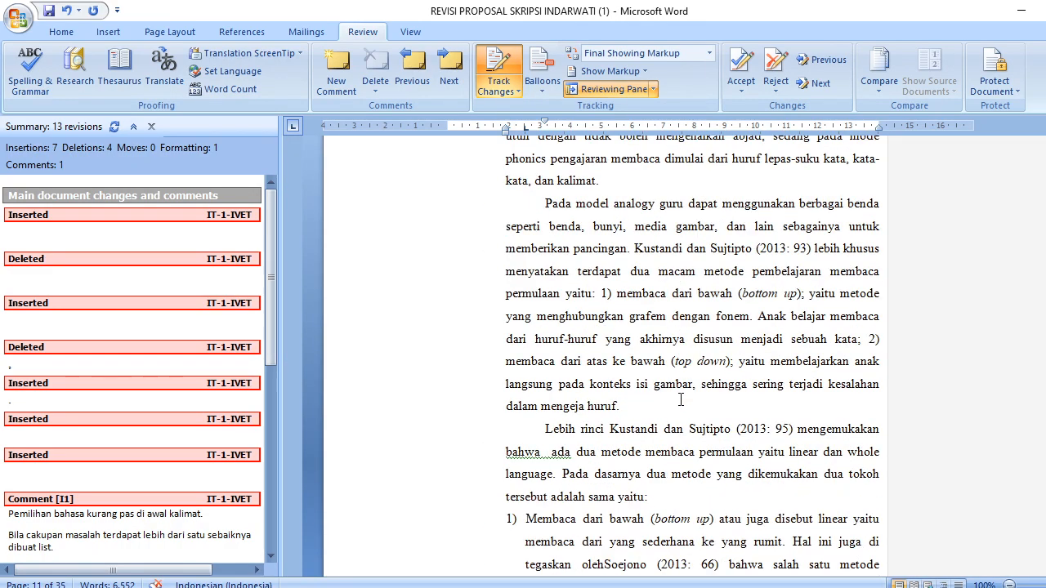
Read through the early reading methods and the reading development of children section, continuing to the definition of audio visual media.
scroll(683, 406, up, 4)
scroll(683, 395, down, 2)
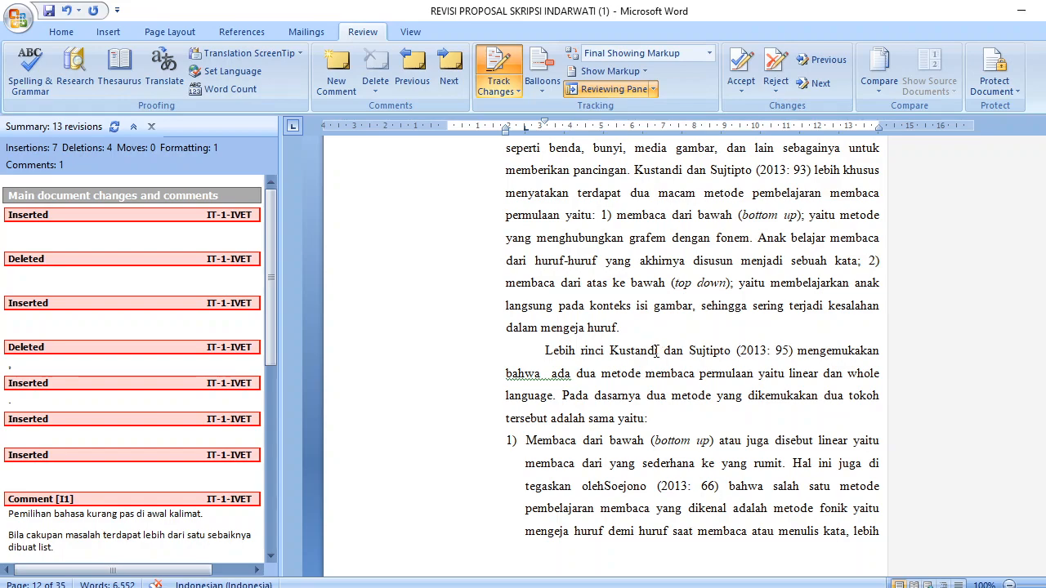
scroll(655, 335, down, 7)
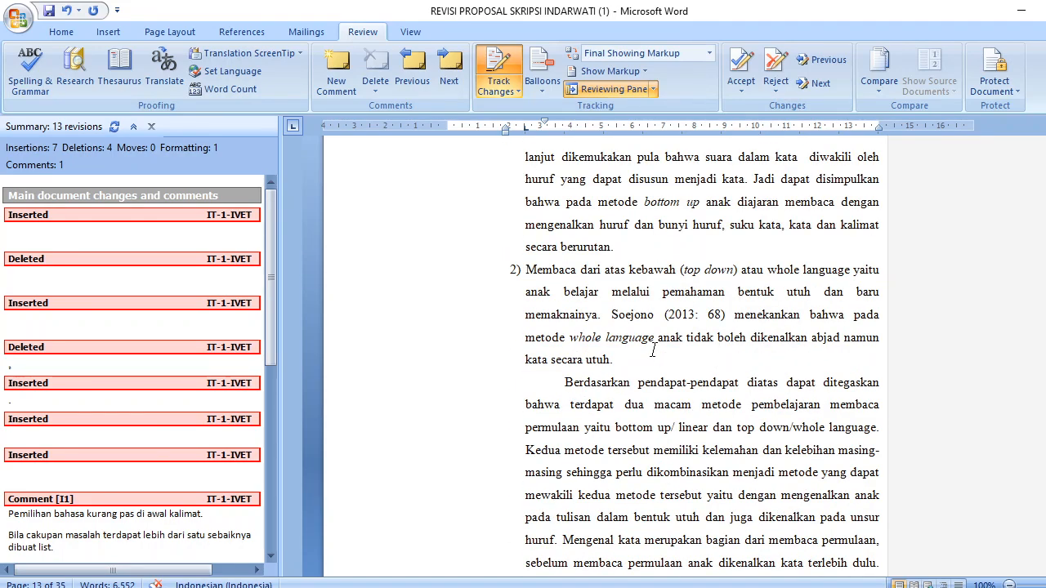
scroll(653, 349, down, 4)
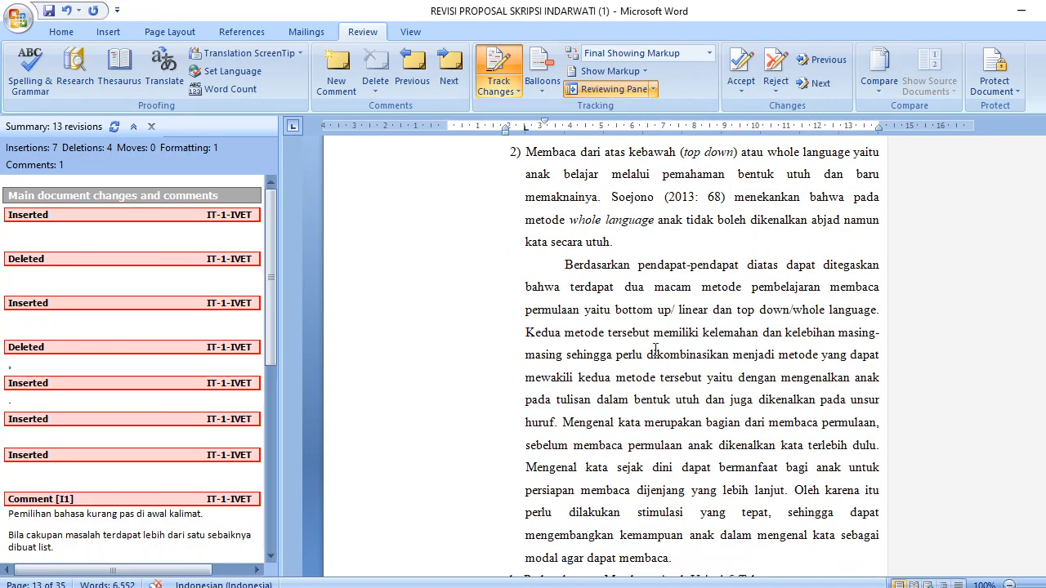
scroll(655, 350, down, 2)
scroll(656, 350, down, 8)
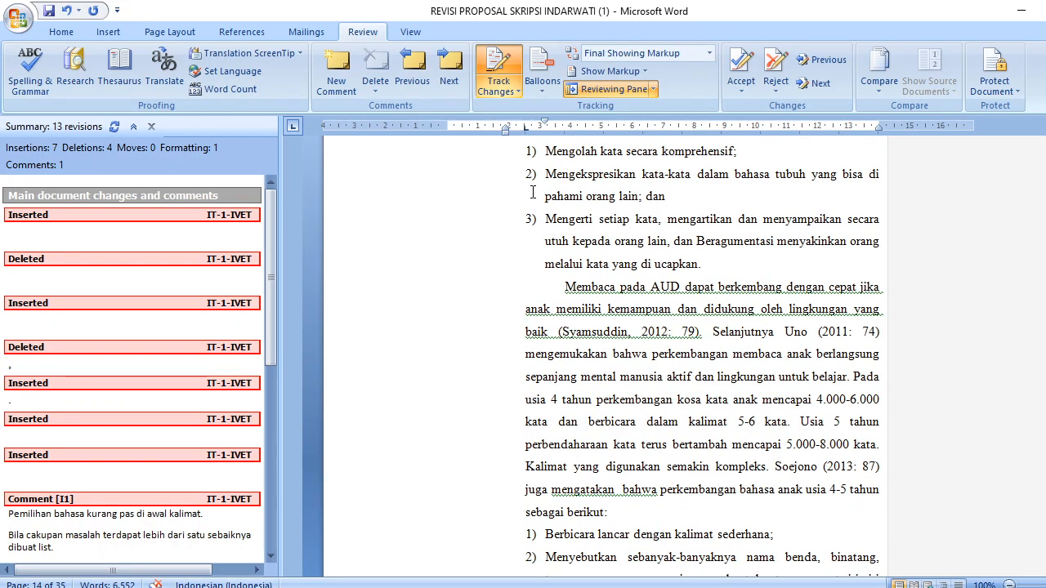
scroll(662, 384, down, 2)
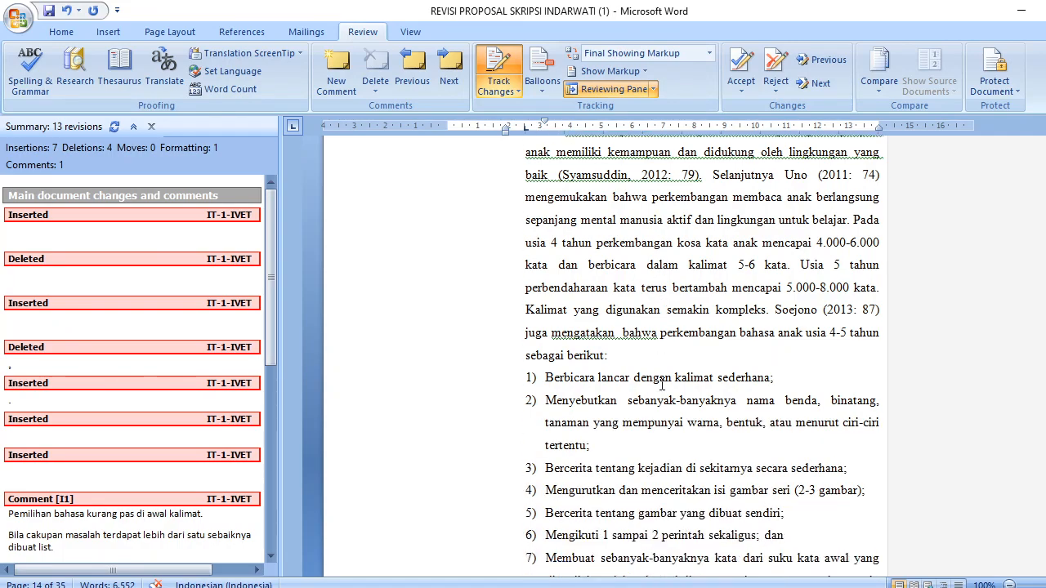
scroll(662, 384, down, 2)
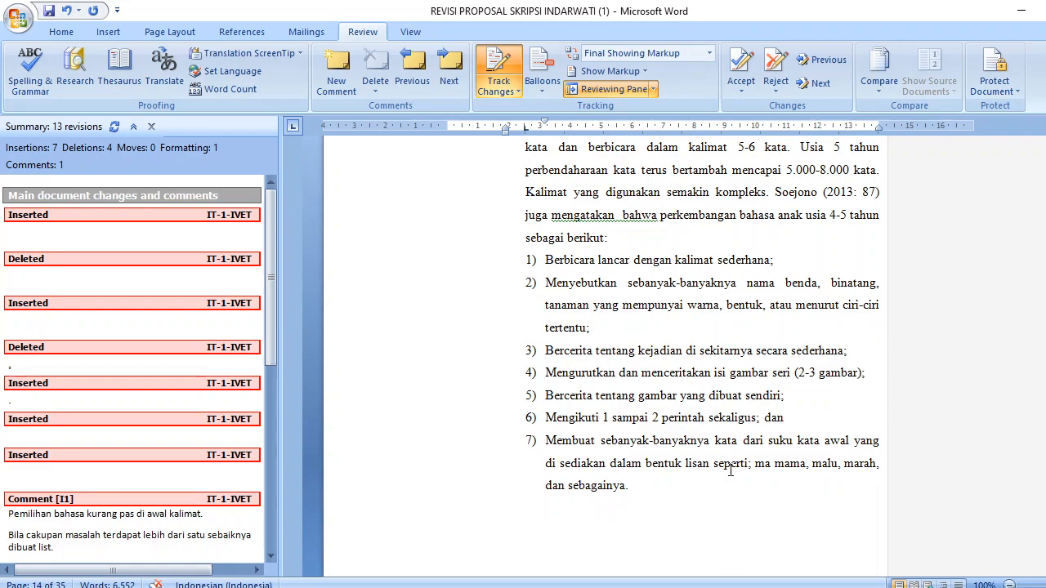
scroll(729, 471, down, 9)
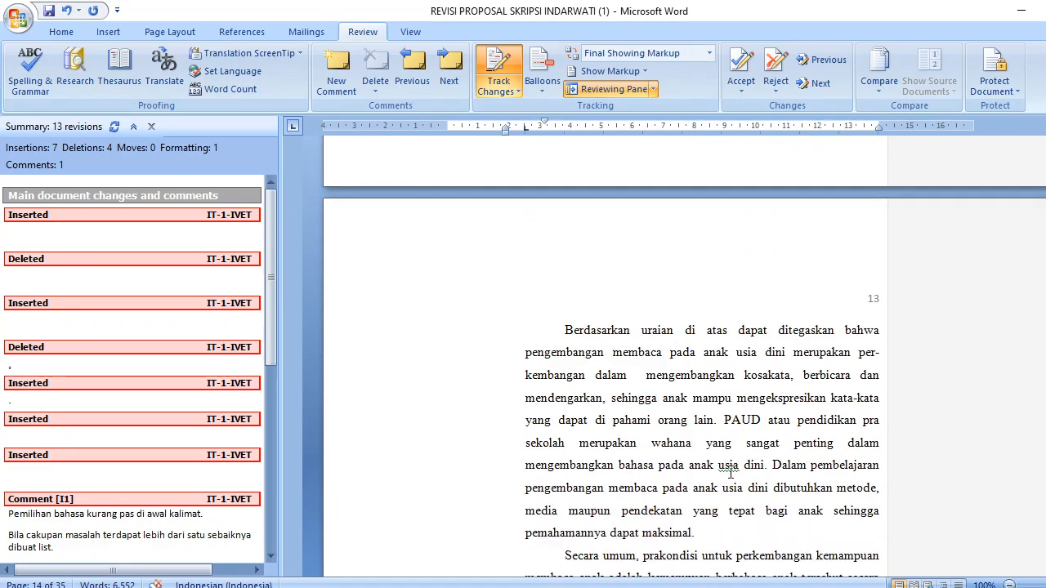
scroll(729, 471, down, 8)
scroll(728, 469, down, 15)
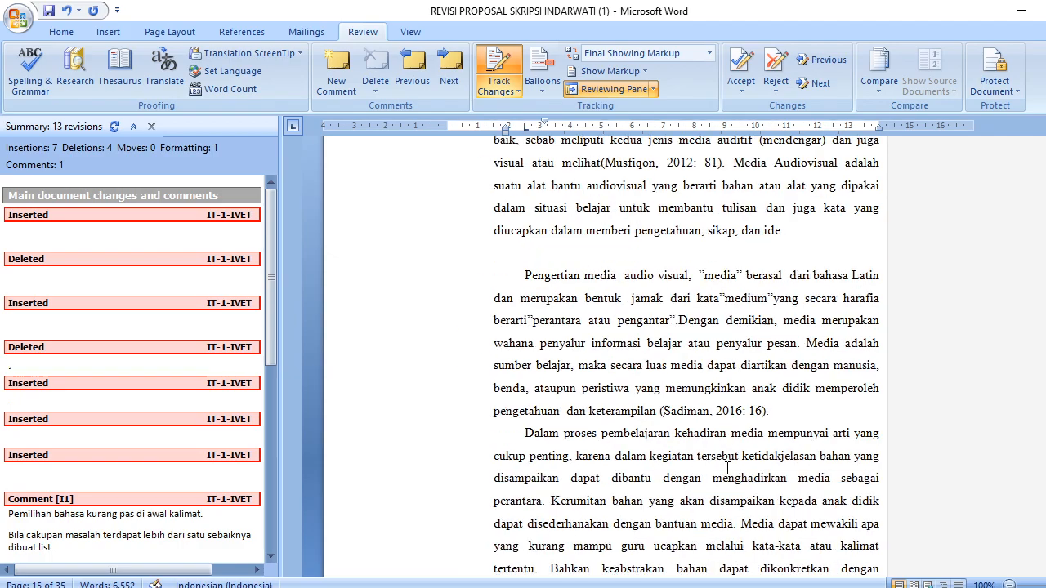
Review the audio visual media sections of BAB II through to Kerangka Teoretis and the relevant research table.
scroll(728, 468, up, 6)
scroll(725, 469, down, 14)
scroll(725, 467, down, 15)
scroll(716, 456, down, 10)
scroll(714, 452, down, 4)
scroll(715, 452, down, 9)
scroll(619, 411, down, 8)
scroll(621, 411, up, 4)
scroll(627, 395, down, 5)
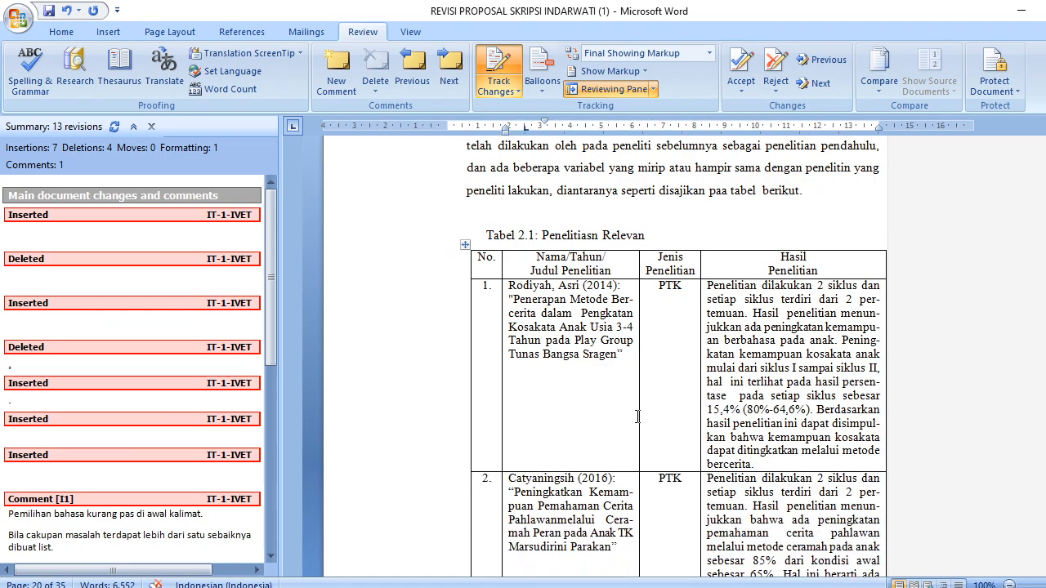
scroll(617, 394, up, 2)
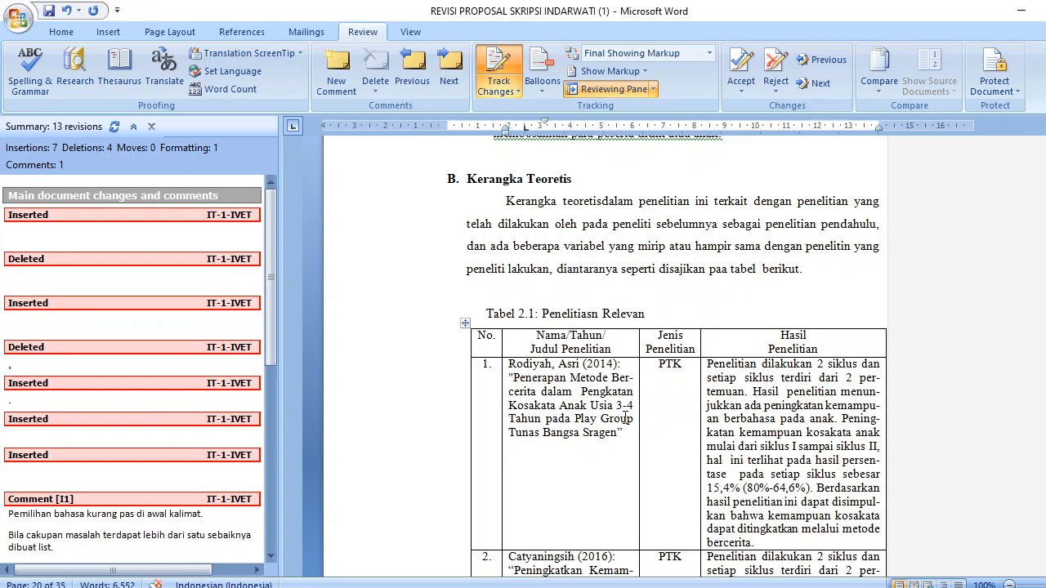
scroll(614, 415, down, 1)
scroll(614, 408, down, 4)
scroll(609, 396, up, 6)
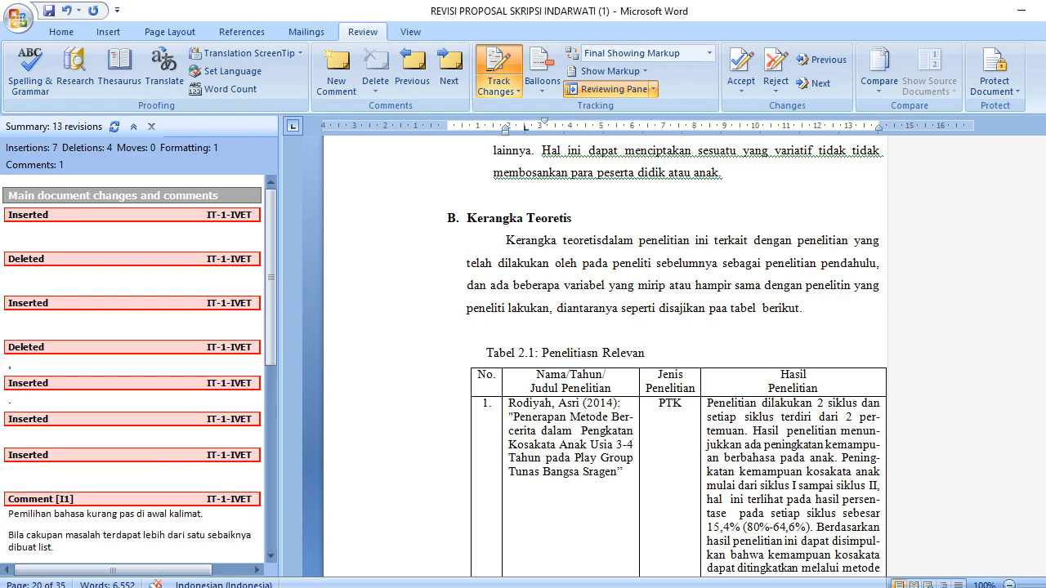
Check the proposal's title on the cover page, and return to Tabel 2.1 to compare the listed studies with it.
scroll(605, 356, up, 20)
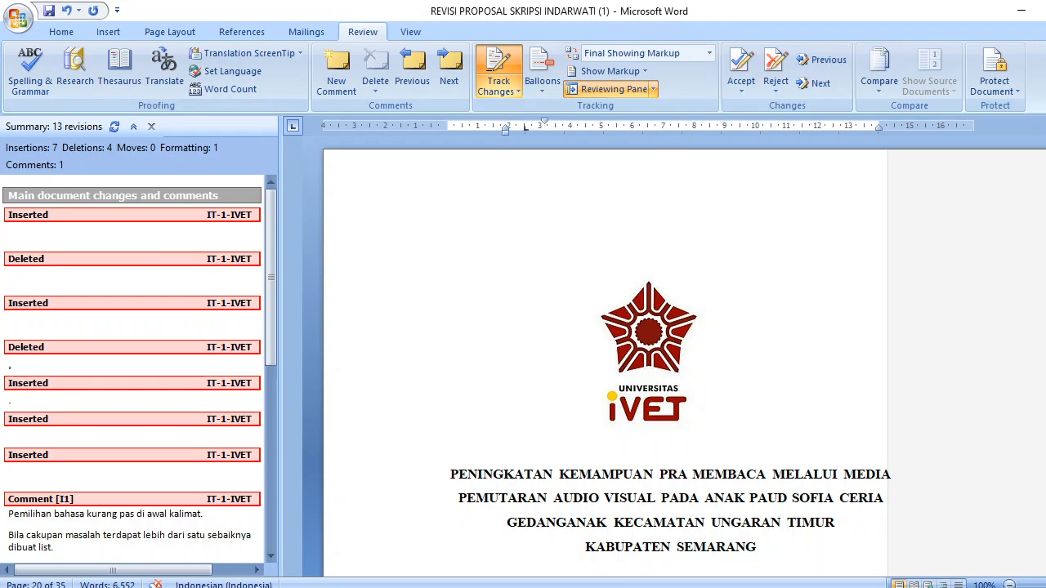
scroll(604, 360, down, 20)
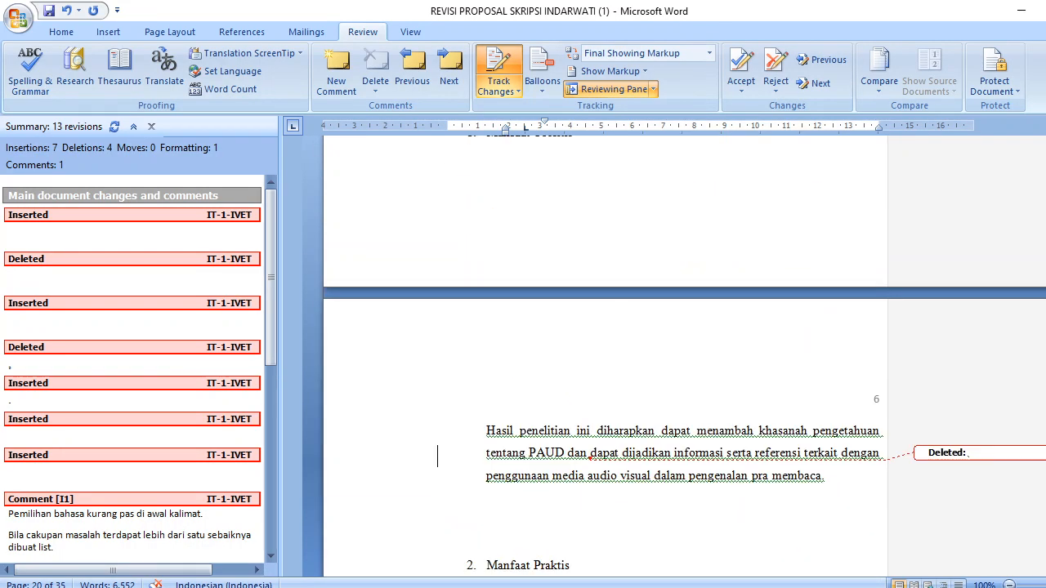
scroll(605, 360, down, 9)
scroll(605, 359, down, 20)
scroll(605, 360, down, 20)
scroll(605, 359, down, 12)
scroll(605, 360, down, 20)
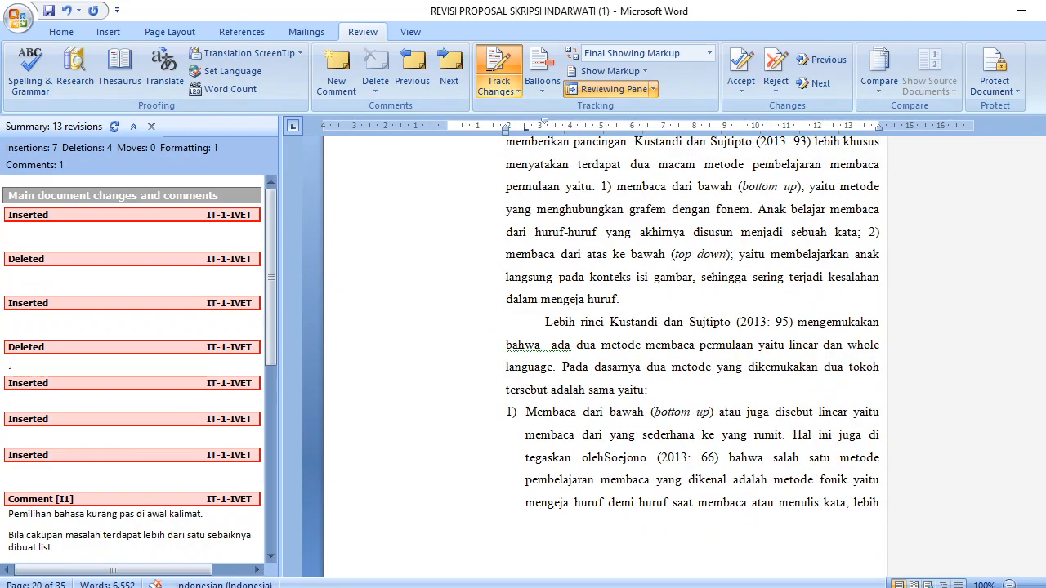
scroll(605, 360, down, 20)
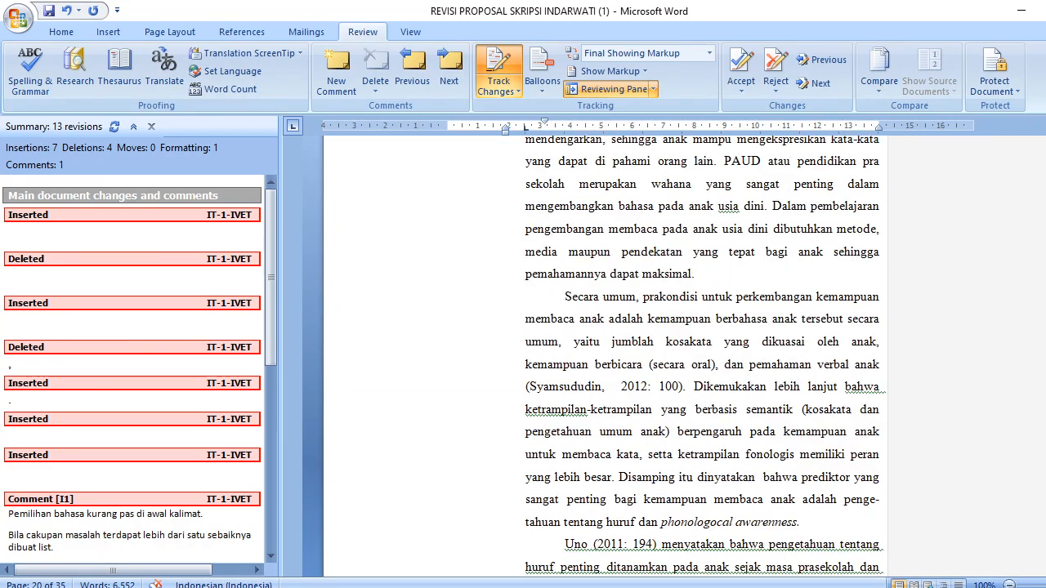
scroll(605, 360, down, 20)
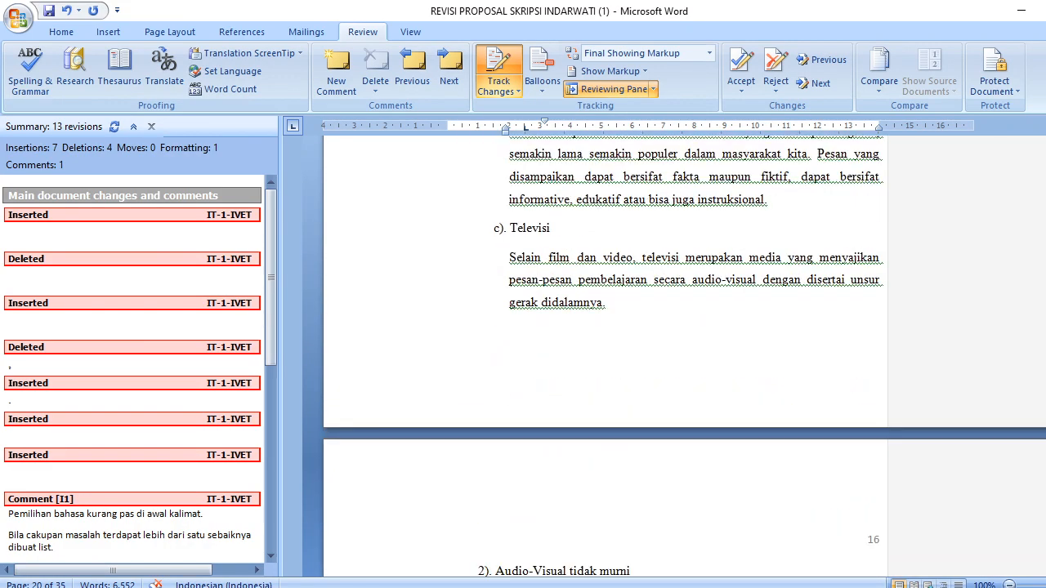
scroll(605, 359, down, 20)
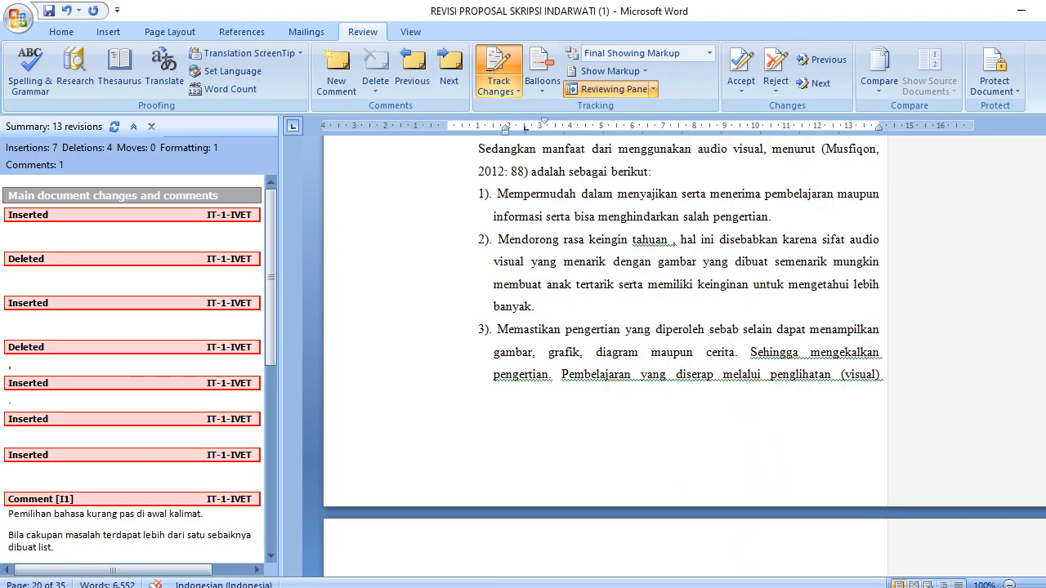
scroll(742, 327, down, 3)
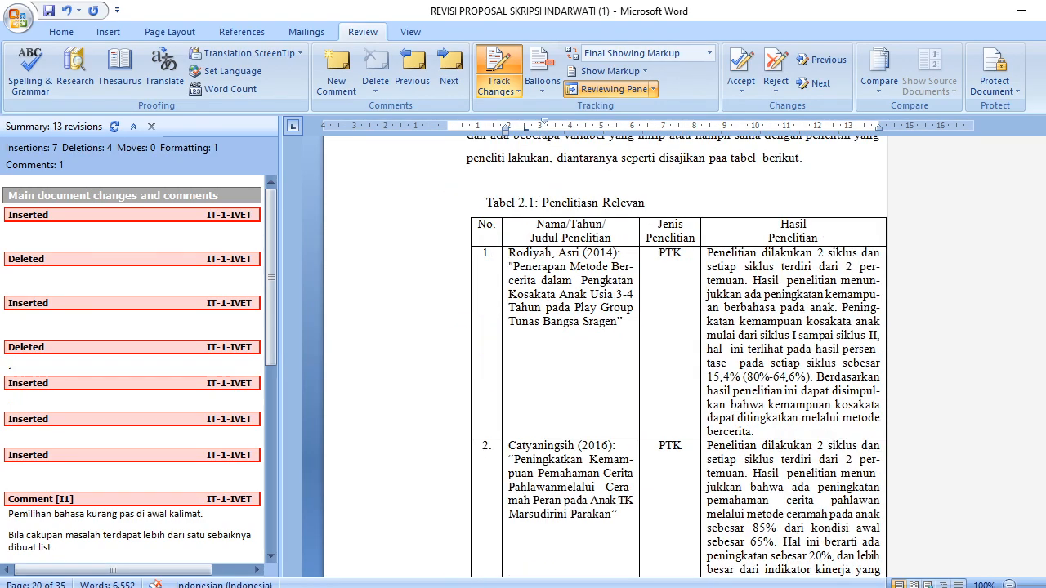
scroll(742, 327, down, 2)
scroll(730, 325, up, 1)
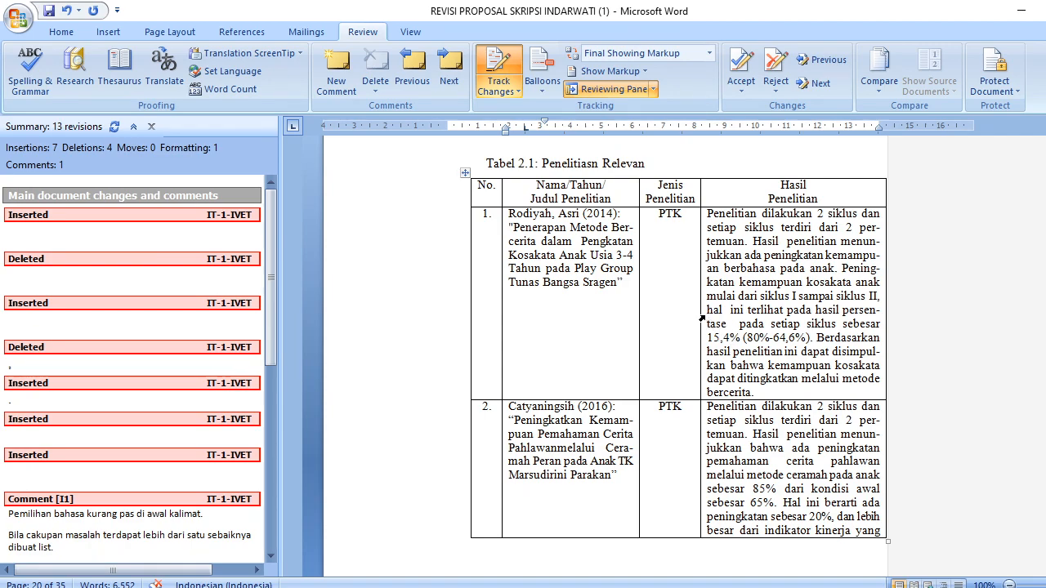
scroll(570, 230, up, 1)
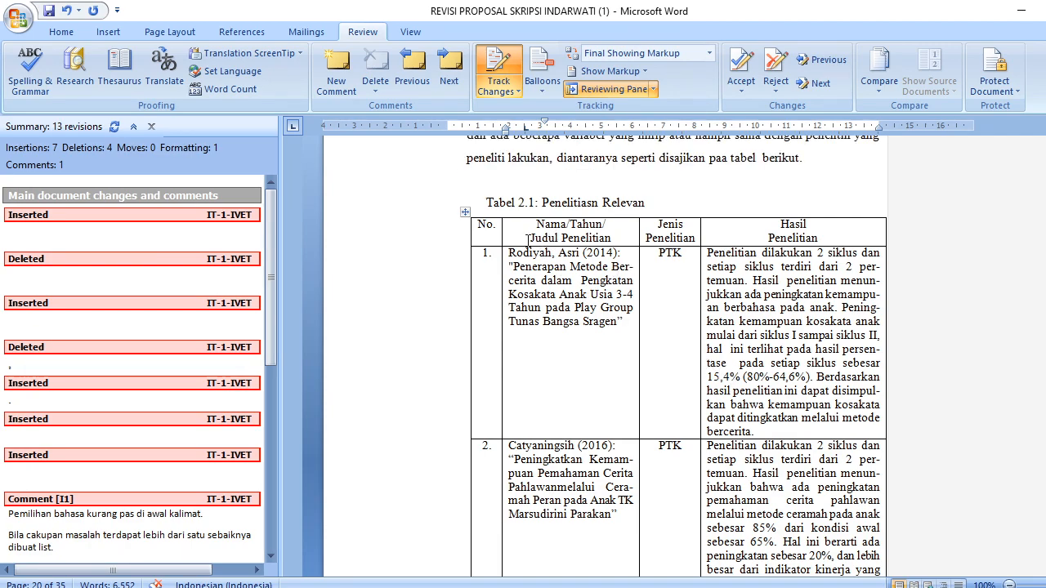
Attach a comment to all of Tabel 2.1 reading "Tambahkan penelitian relevan tentang Pra Membaca, dan Penelitian tentang Audio Visual".
click(466, 213)
click(336, 67)
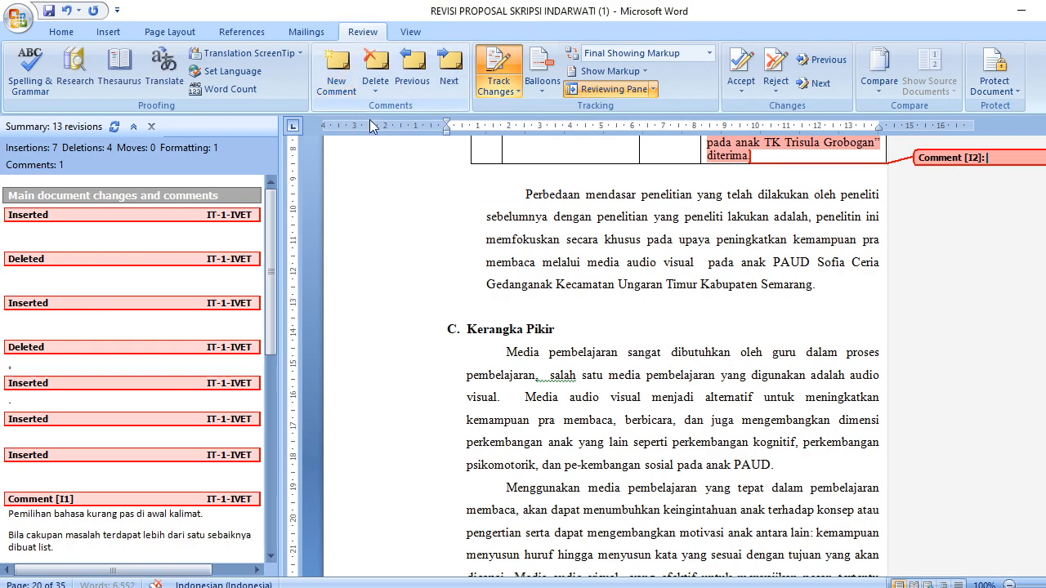
scroll(912, 319, up, 8)
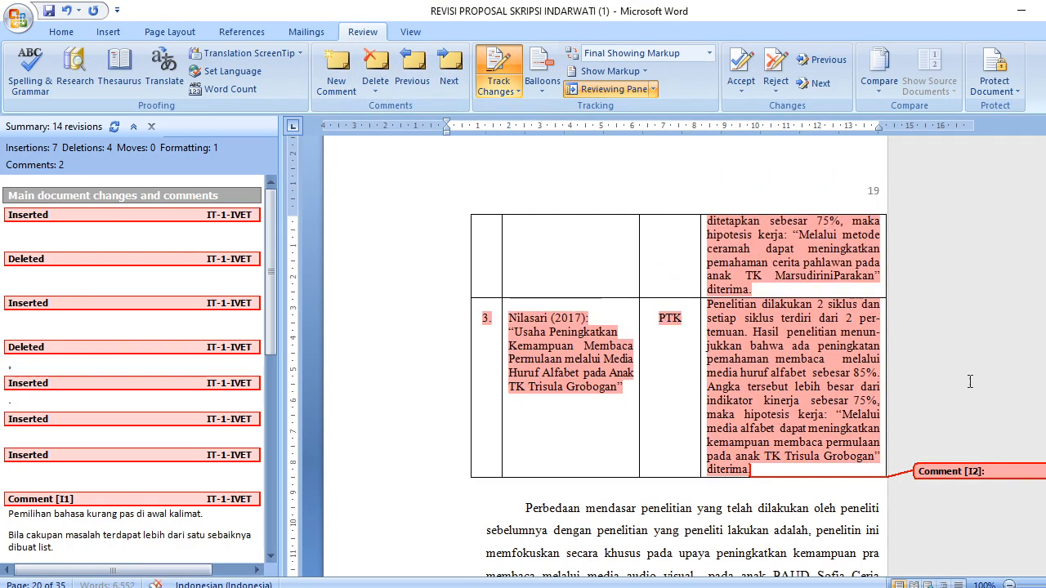
text(Tambahkan pen )
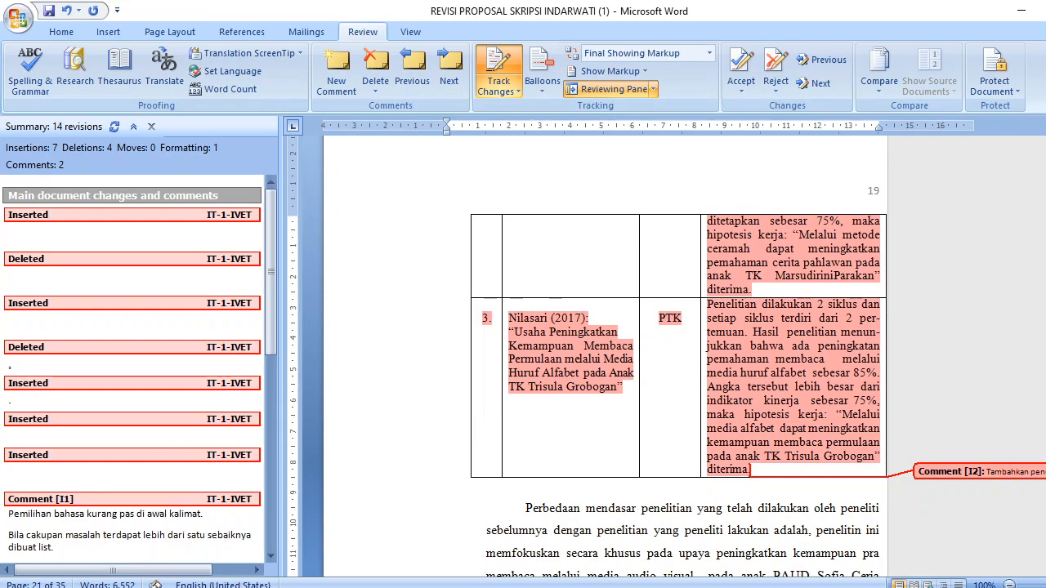
text(relevan tentang)
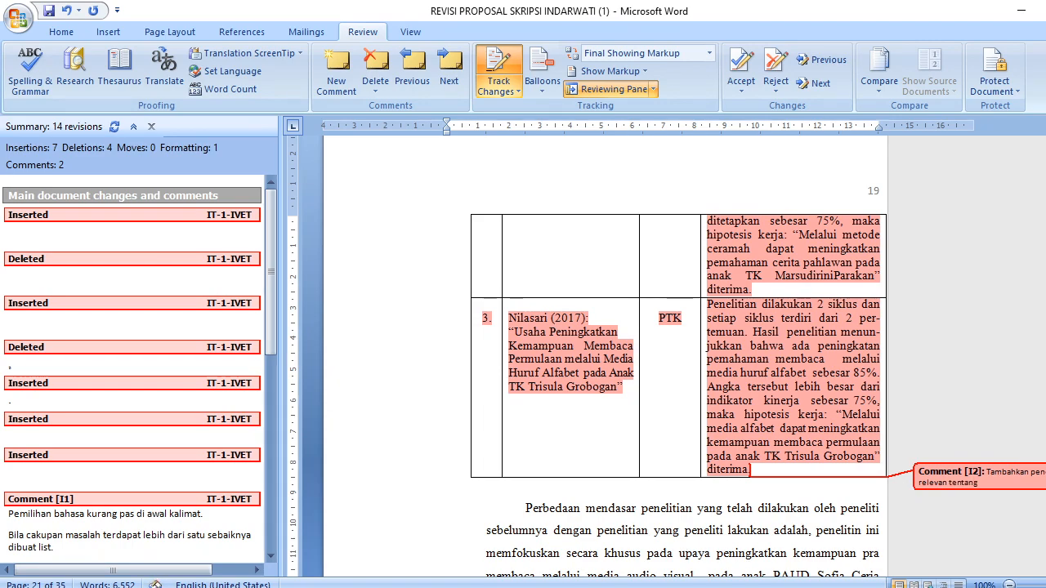
text( Pra Membaca, dan Penelitian tentang Audio)
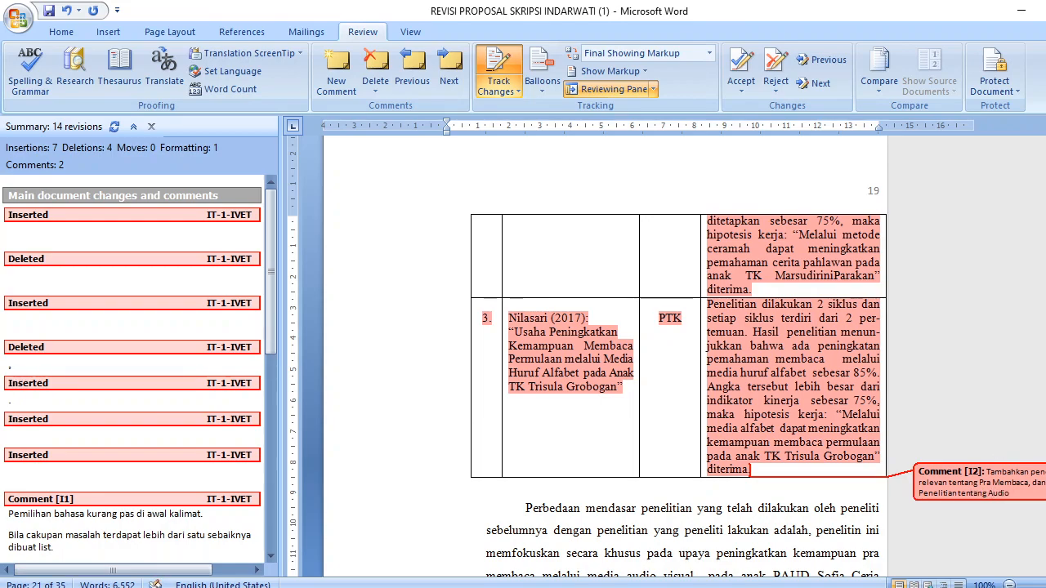
text( Visual)
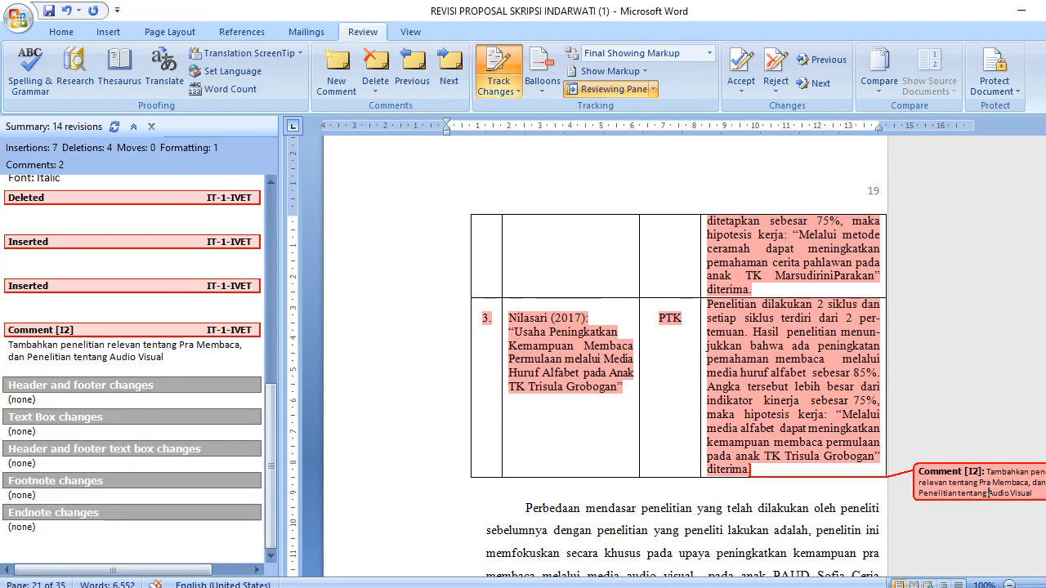
Expand the end of the Tabel 2.1 comment to "Penelitian tentang penerapan Audio Visual dalam pembelajaran".
text(penerapan)
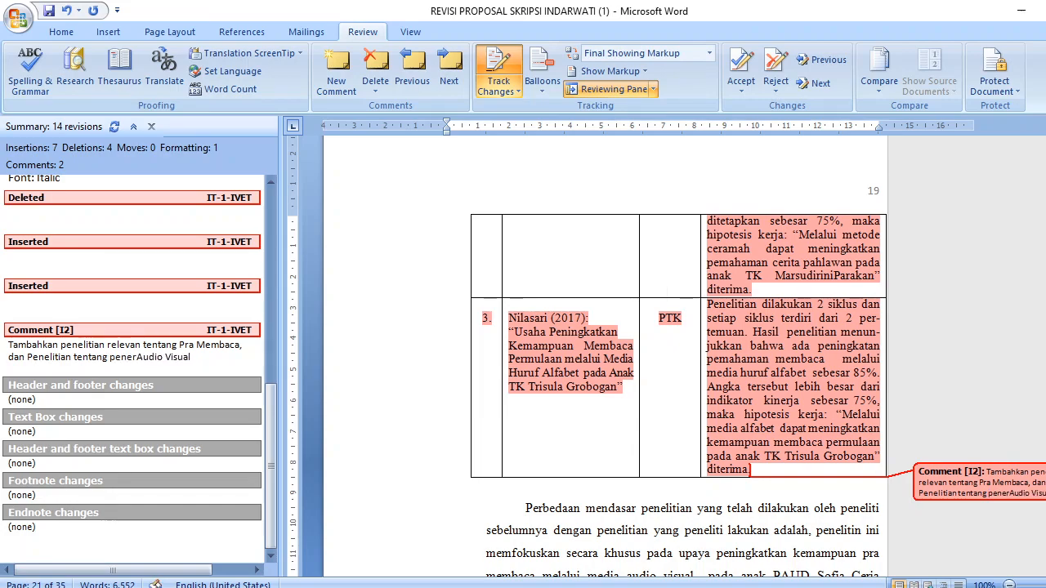
text( Audio)
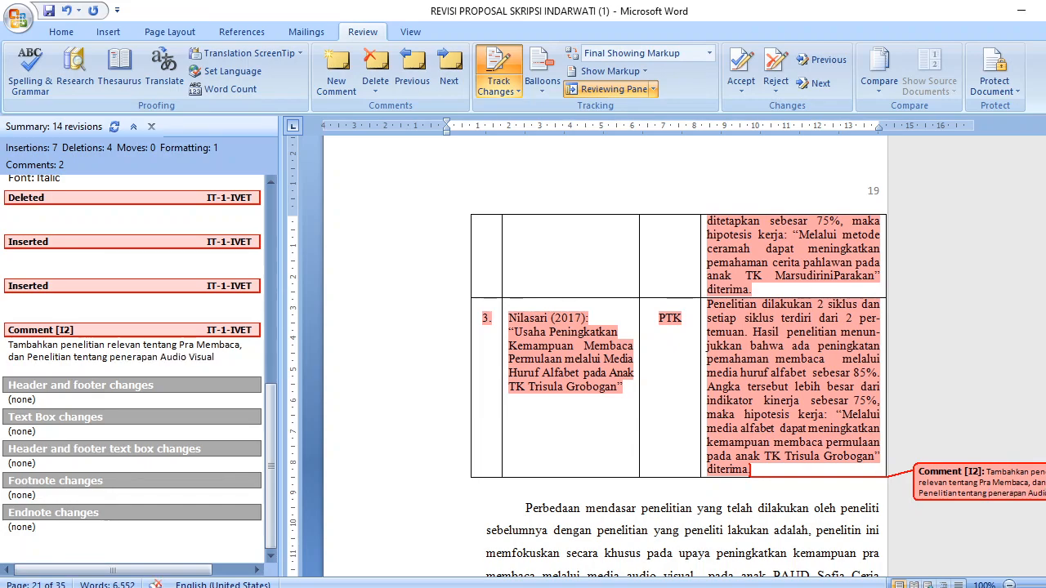
text( Visual dalam pembelajaran)
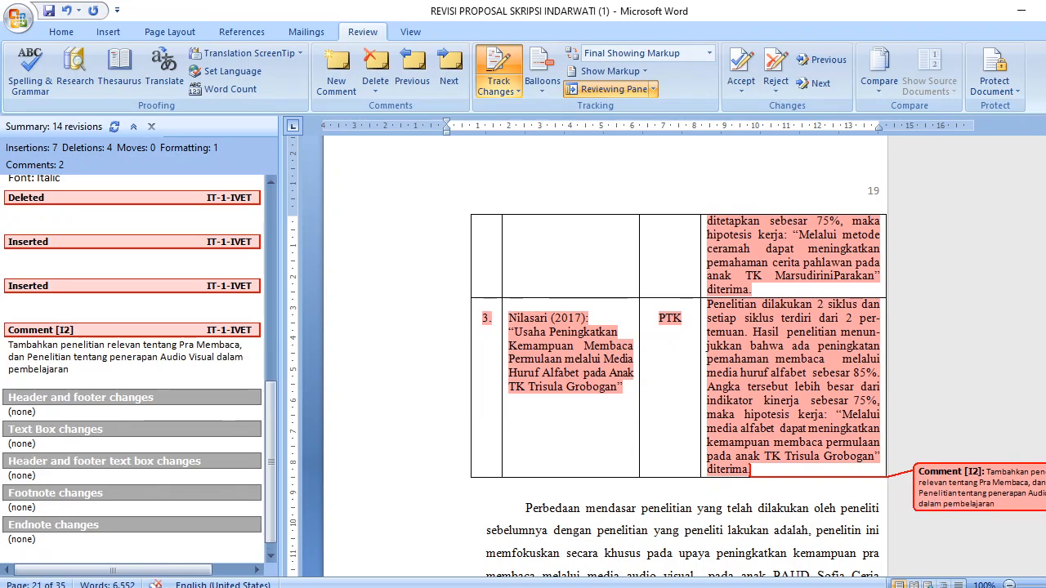
click(807, 345)
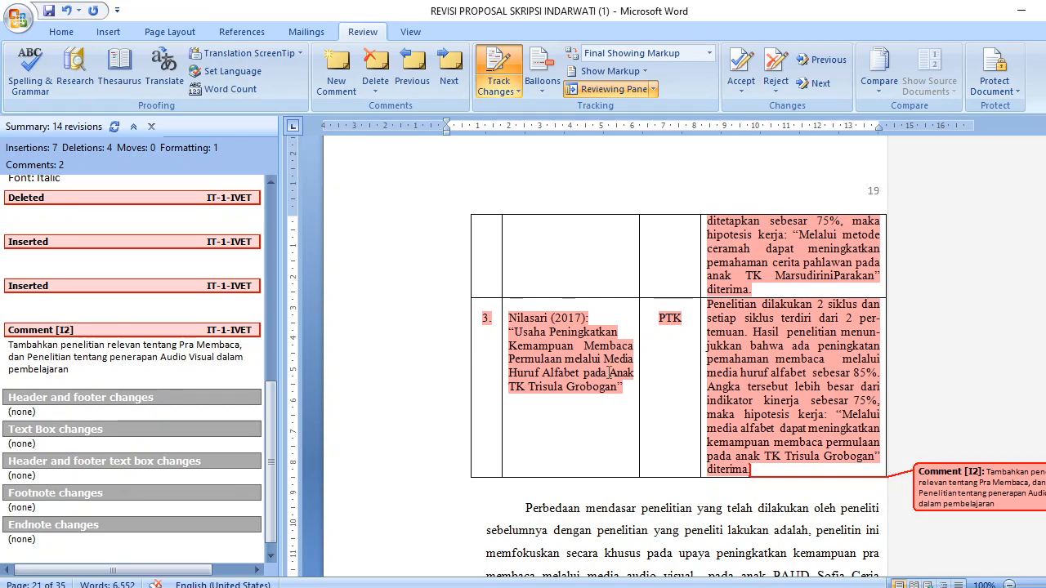
Read through the rest of Kerangka Teoretis and Kerangka Pikir, on to the Hipotesis Penelitian section.
scroll(749, 400, down, 1)
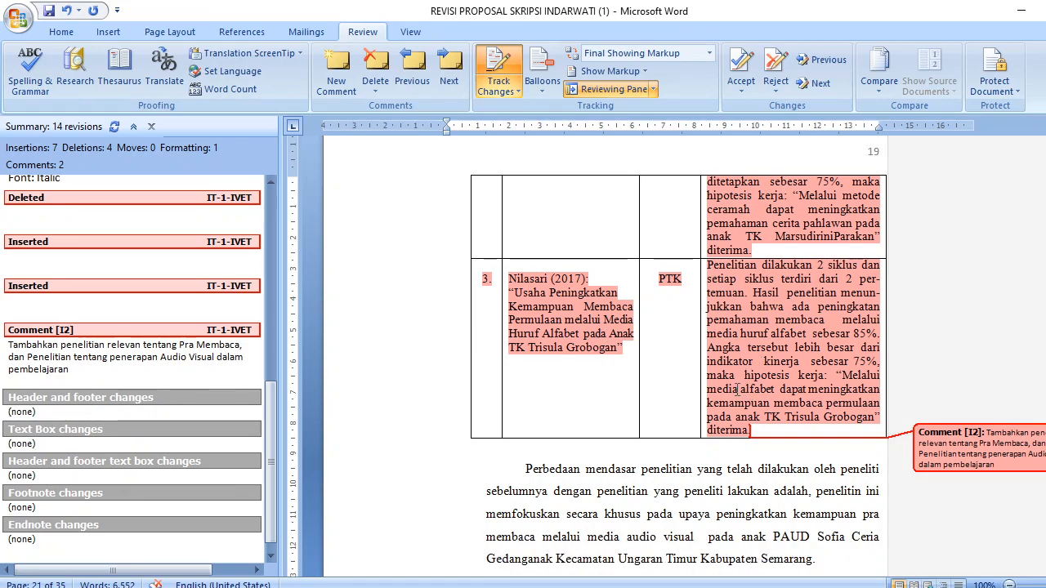
scroll(789, 397, down, 5)
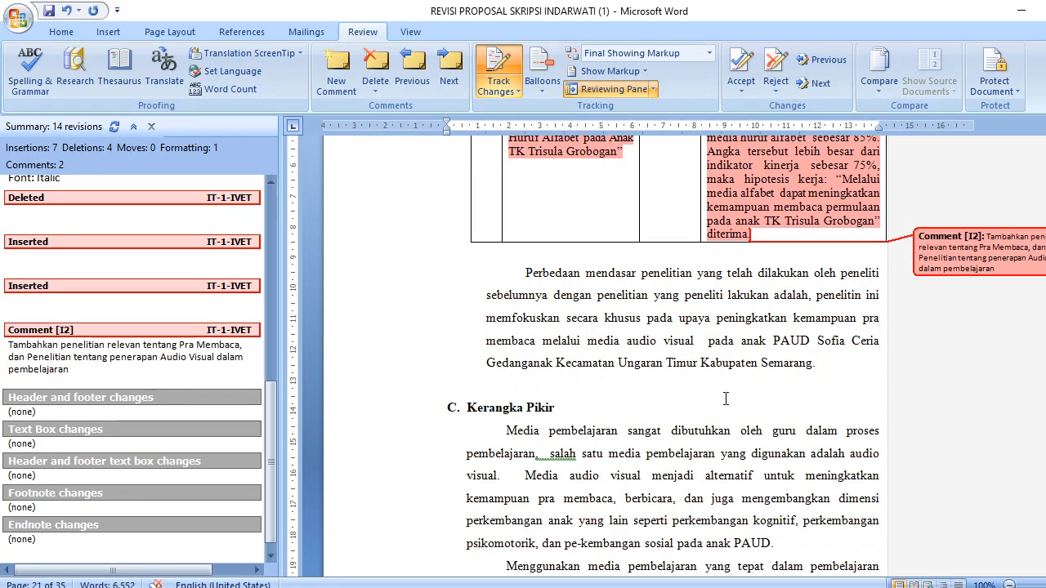
scroll(724, 400, down, 9)
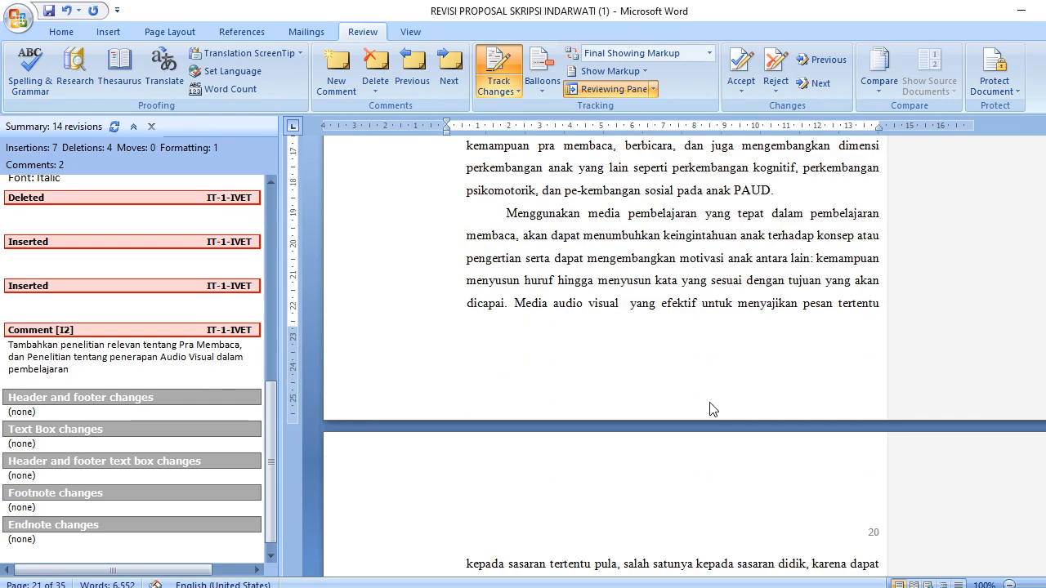
scroll(671, 377, down, 8)
scroll(669, 373, down, 15)
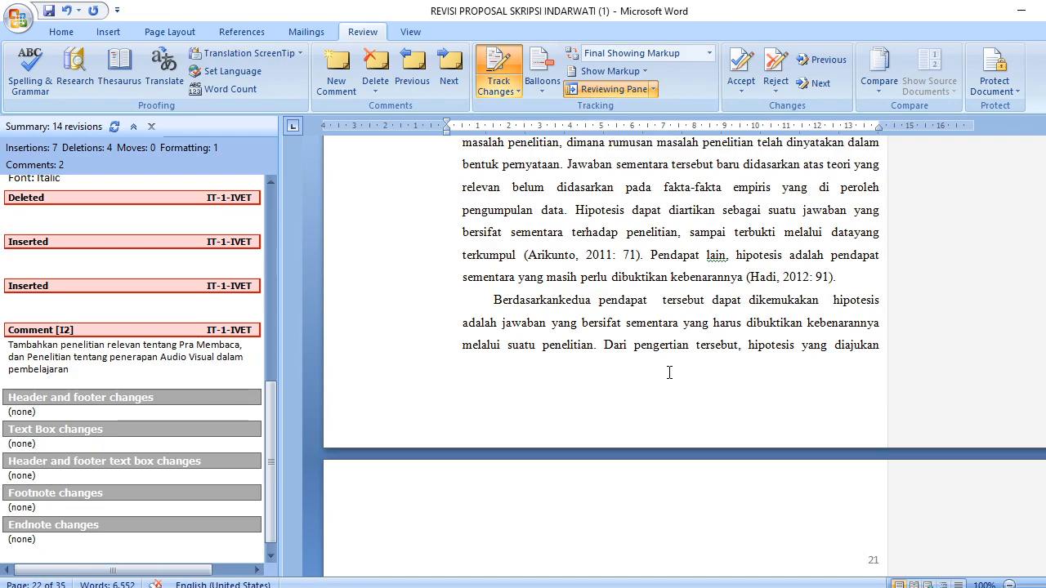
scroll(669, 373, up, 2)
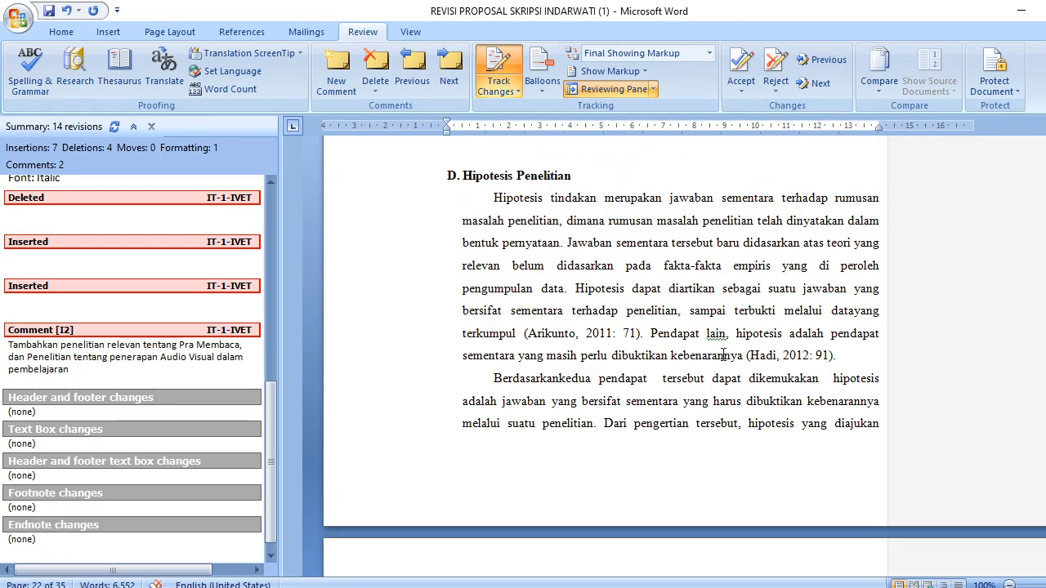
Attach a comment to the quoted hypothesis statement on page 21, reading "Hipotesis :" with "H0 : ..... dapat ....." on a second line.
scroll(704, 358, down, 13)
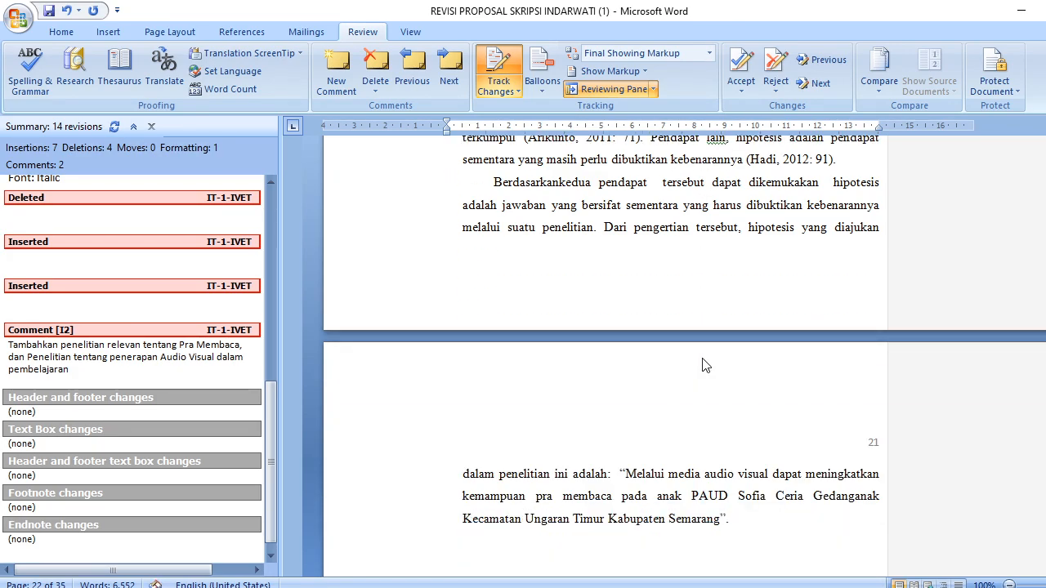
scroll(704, 357, up, 5)
scroll(703, 357, up, 12)
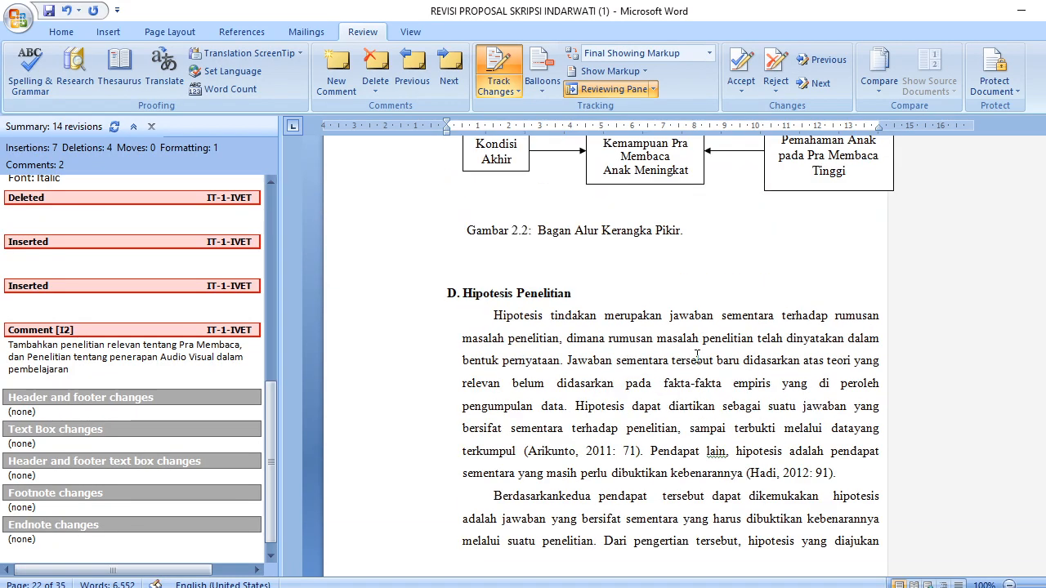
scroll(697, 356, down, 5)
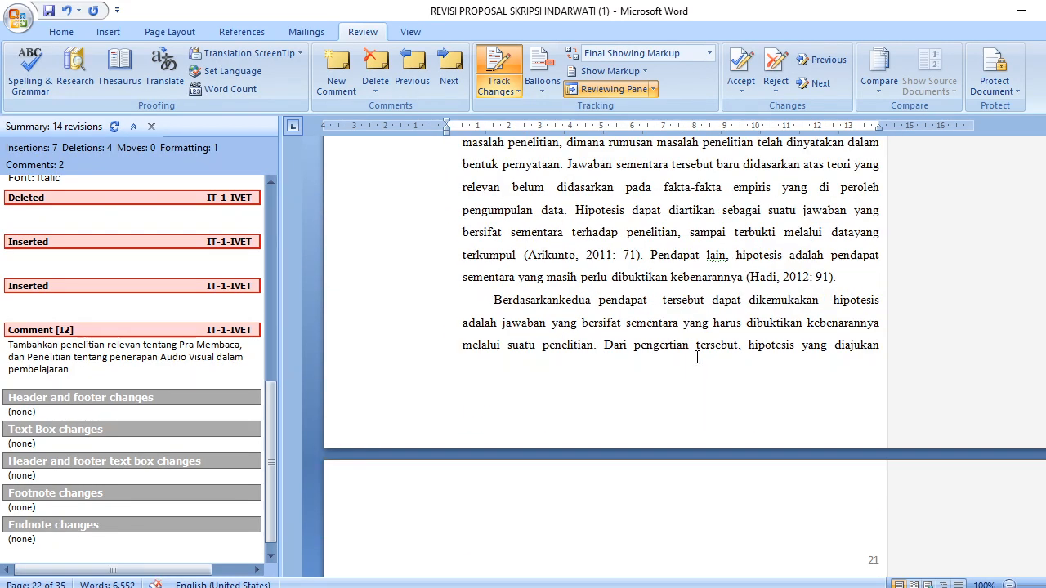
scroll(697, 357, down, 5)
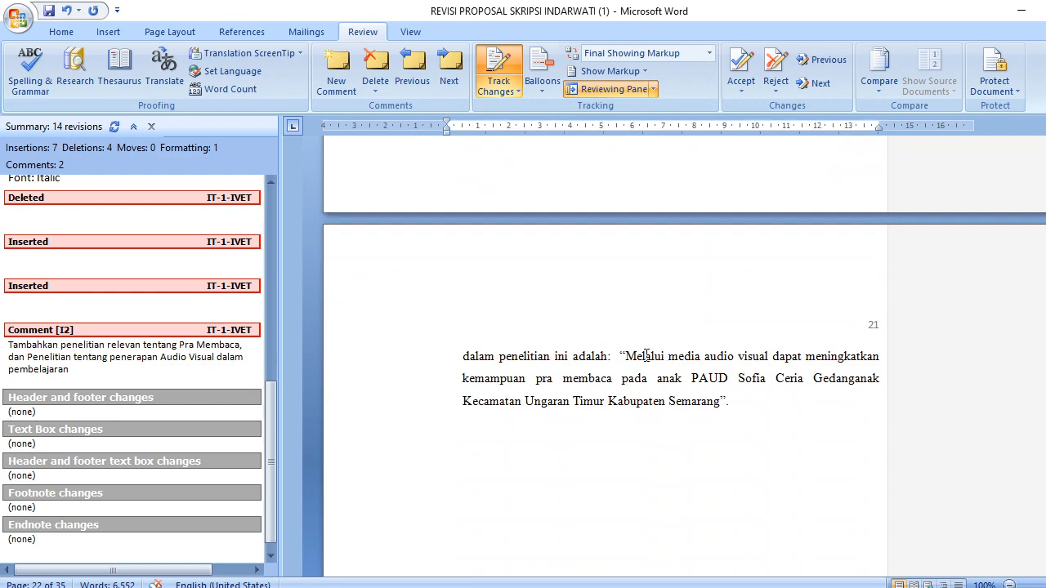
drag(627, 357, 728, 401)
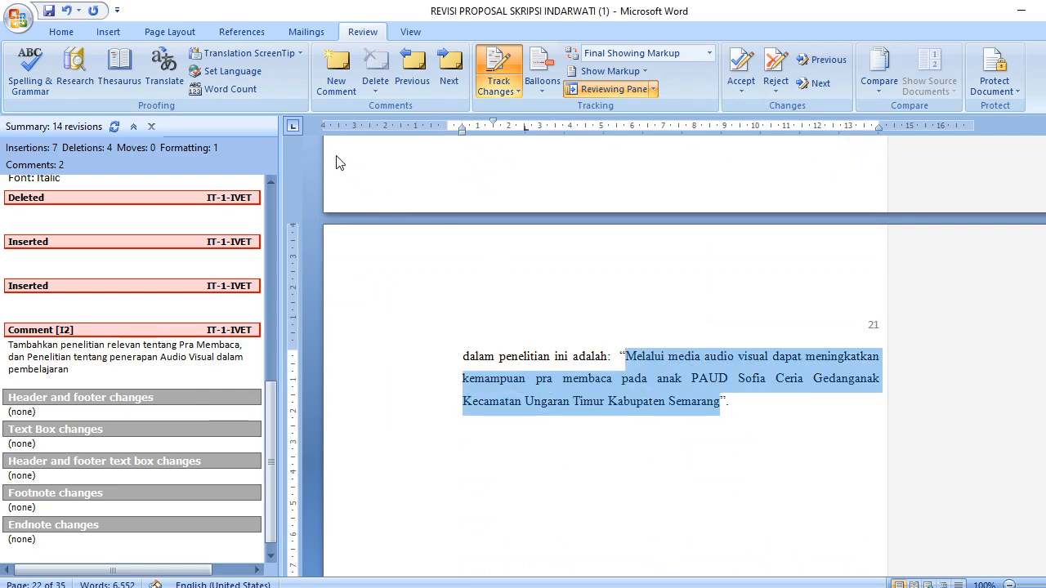
click(328, 72)
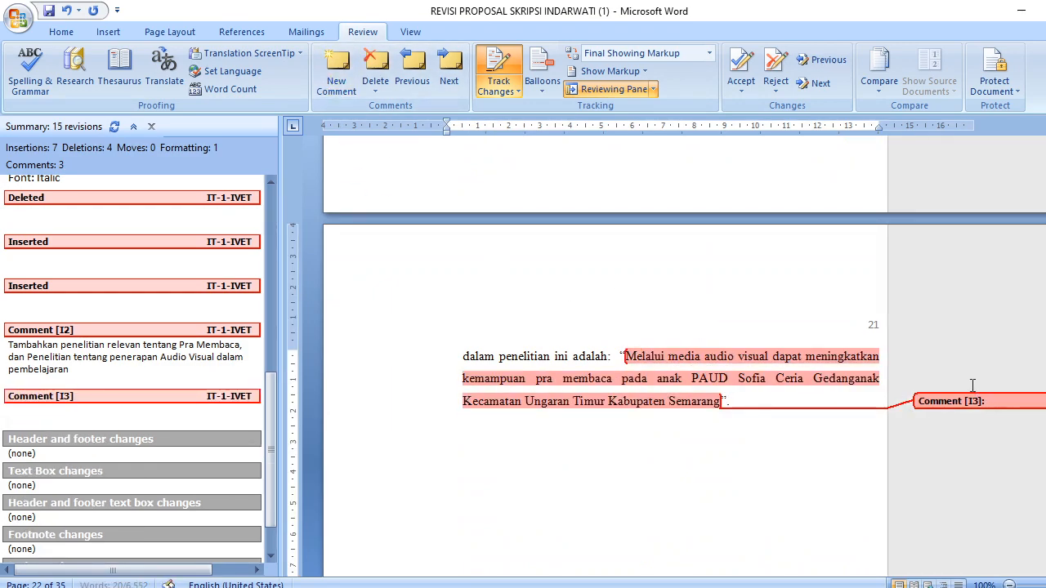
text(hipotesis)
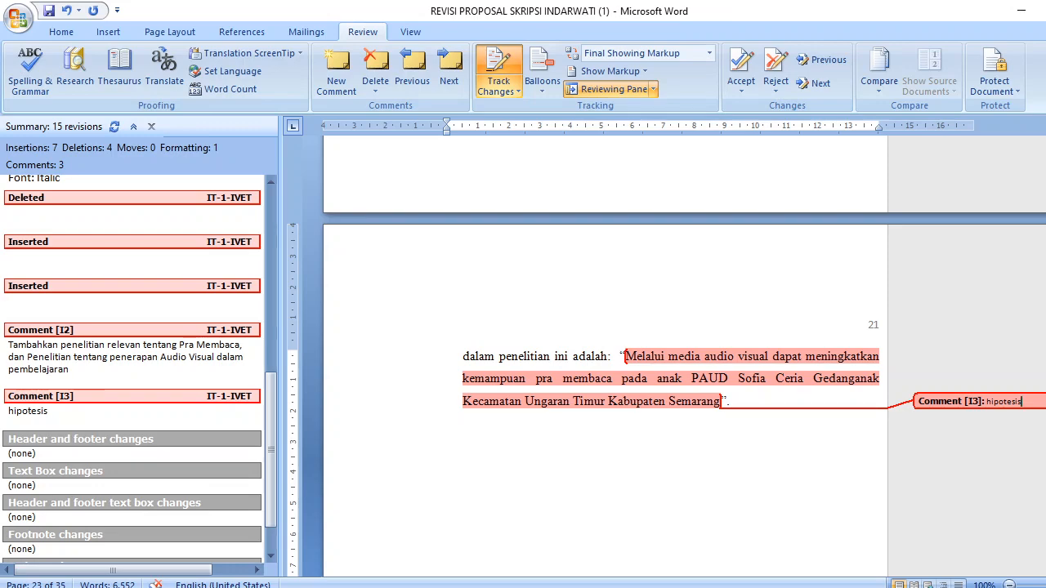
text( :)
key(Return)
text(H0 : ....)
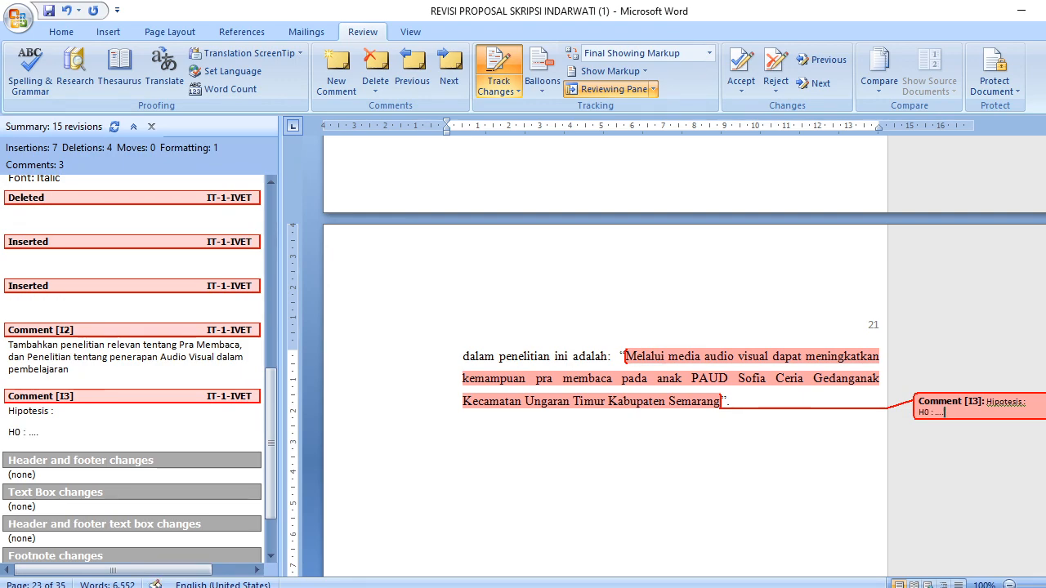
text(. dapat .....)
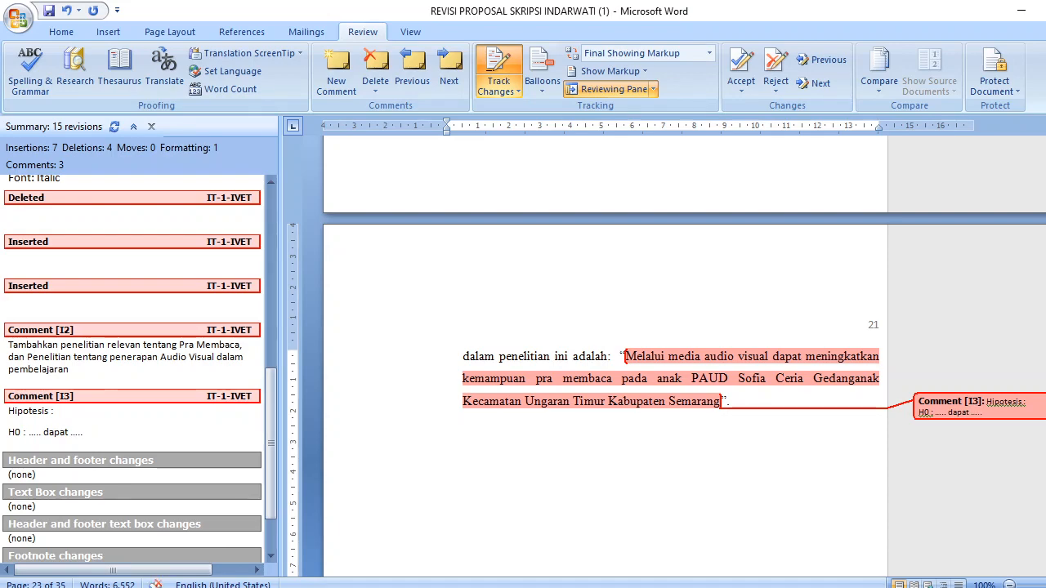
Add a third line "H1 : ..... tidak dapat...." to the hypothesis comment and return to the document text.
key(Return)
text(H1)
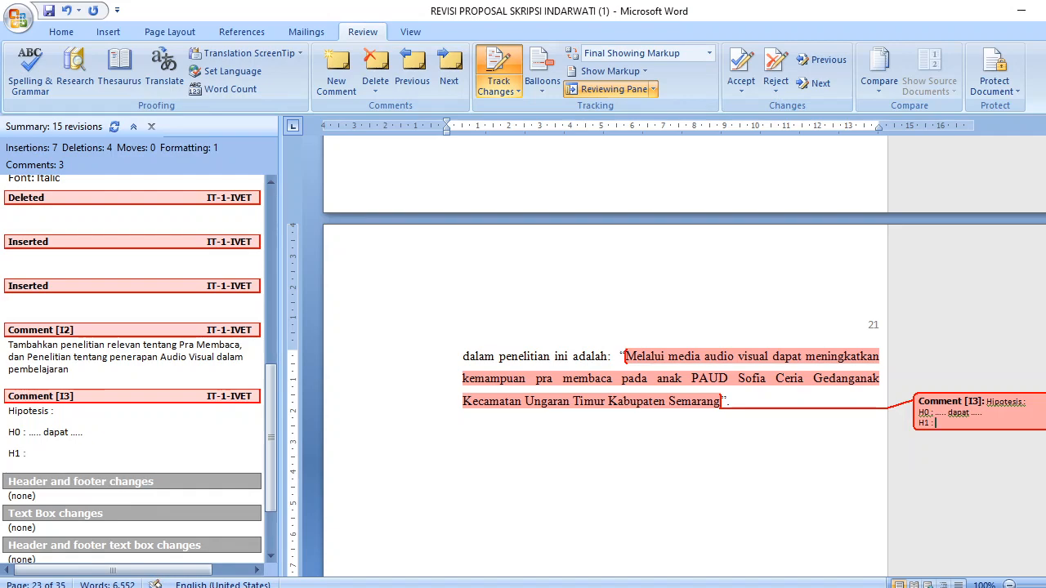
text( : ..... tidak)
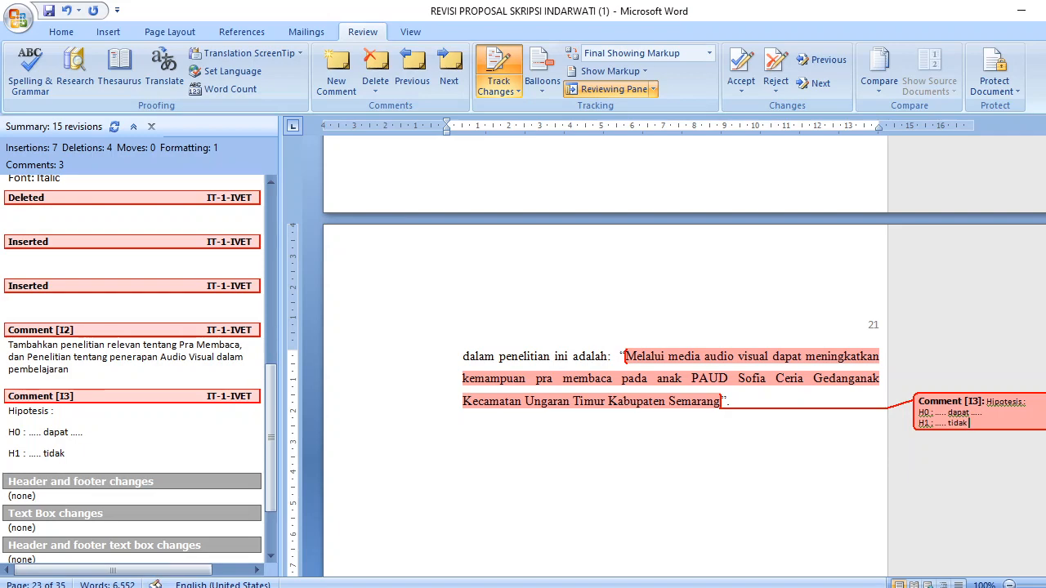
text( dapat....)
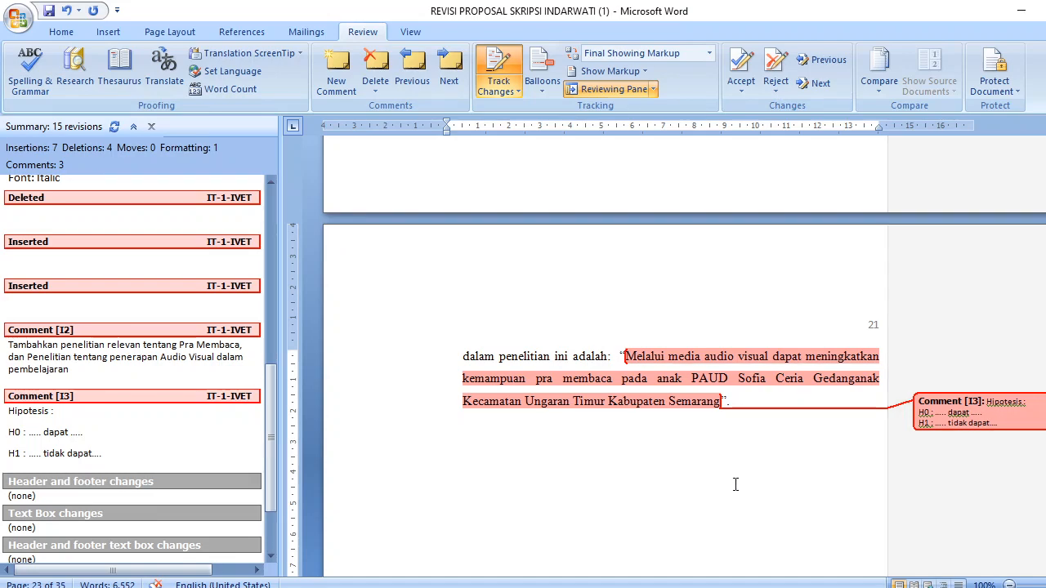
click(735, 484)
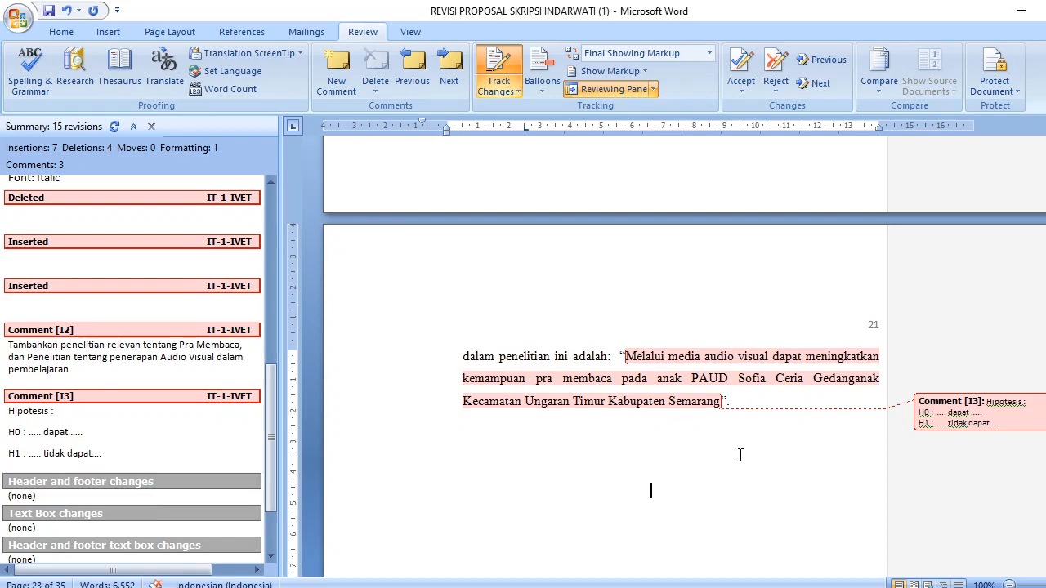
Insert the missing space between "(2012: 91)" and "yang" in the BAB III paragraph about the cycle model.
scroll(742, 467, down, 2)
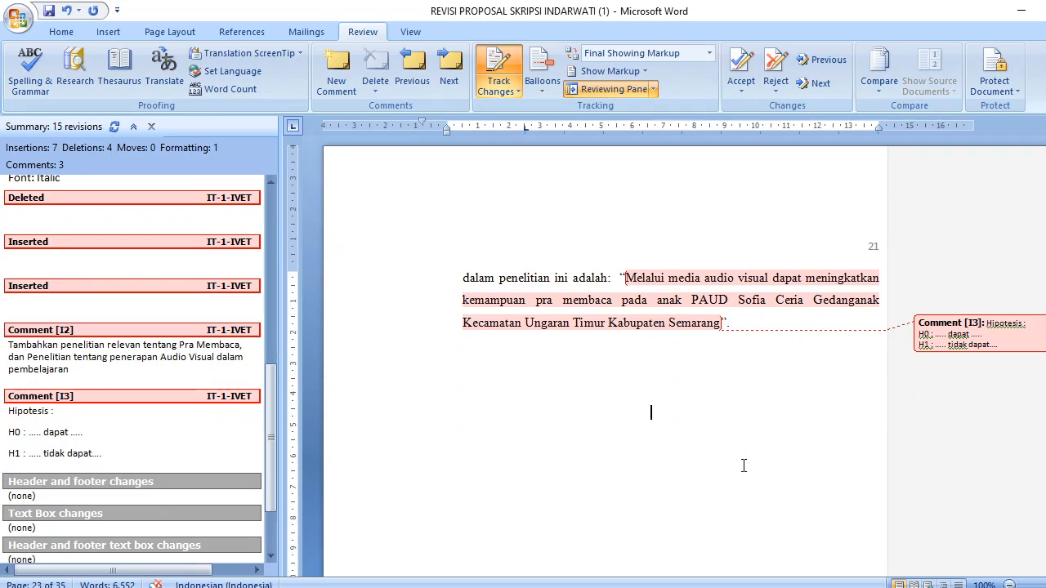
scroll(743, 464, down, 5)
scroll(744, 464, up, 6)
scroll(744, 465, down, 7)
scroll(743, 461, up, 7)
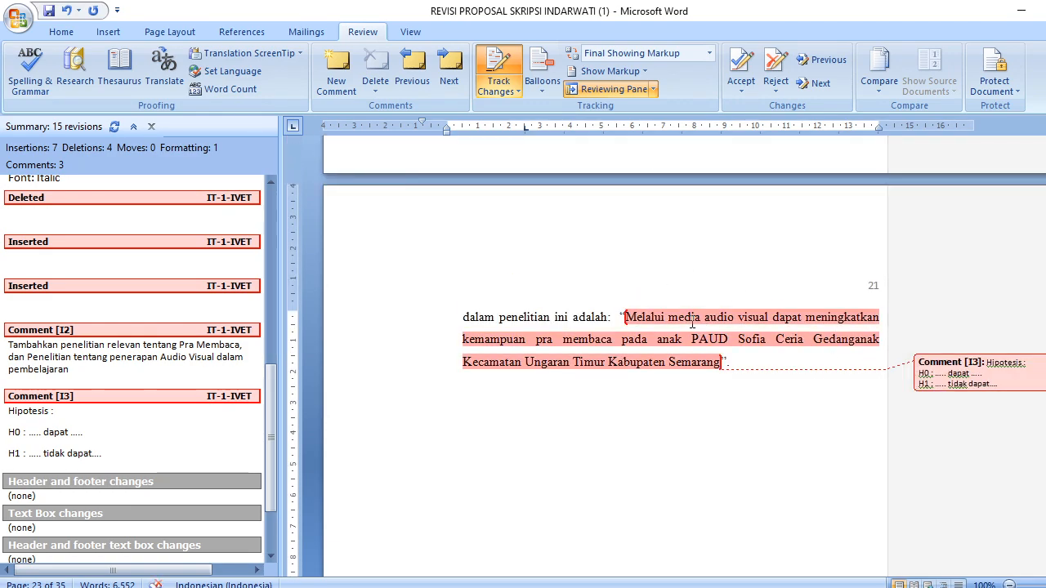
scroll(687, 323, down, 5)
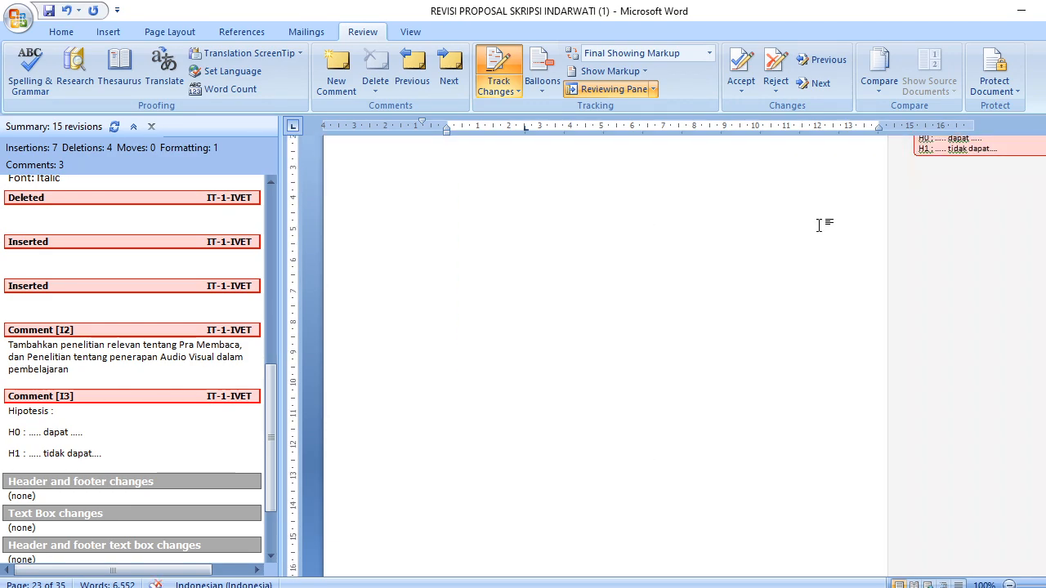
scroll(722, 273, down, 10)
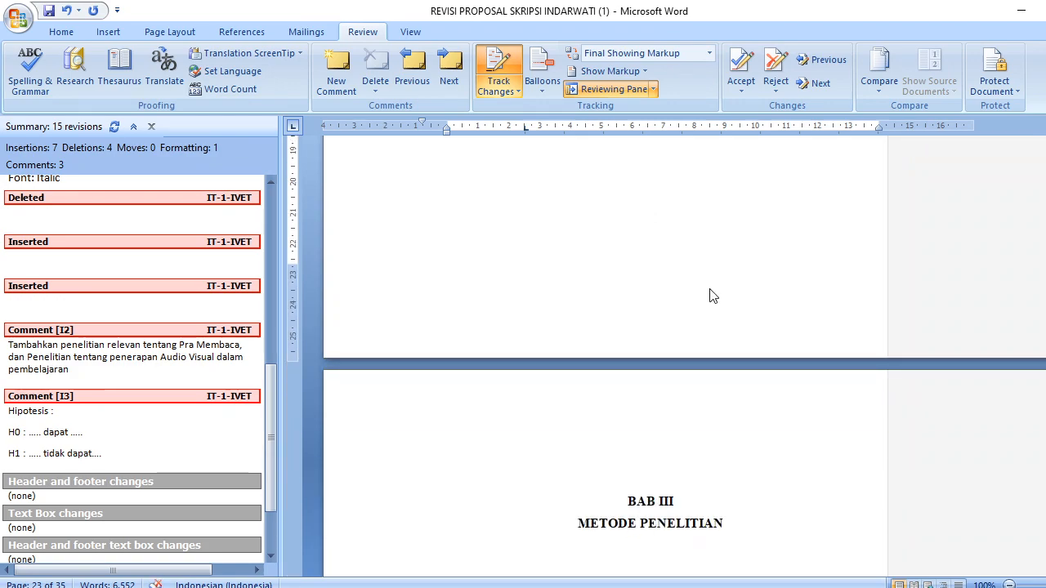
scroll(711, 296, down, 11)
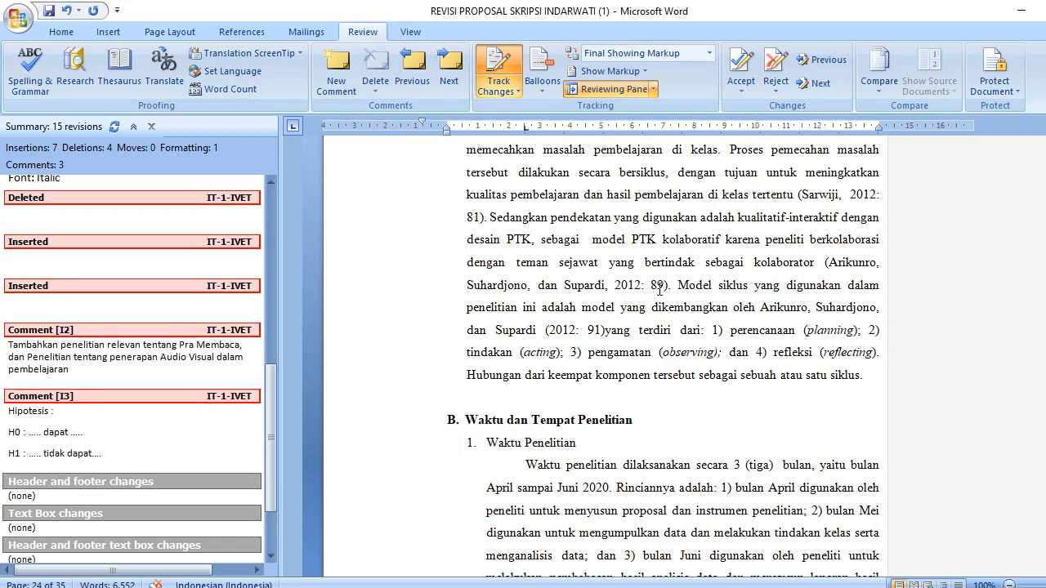
drag(589, 352, 714, 353)
click(605, 330)
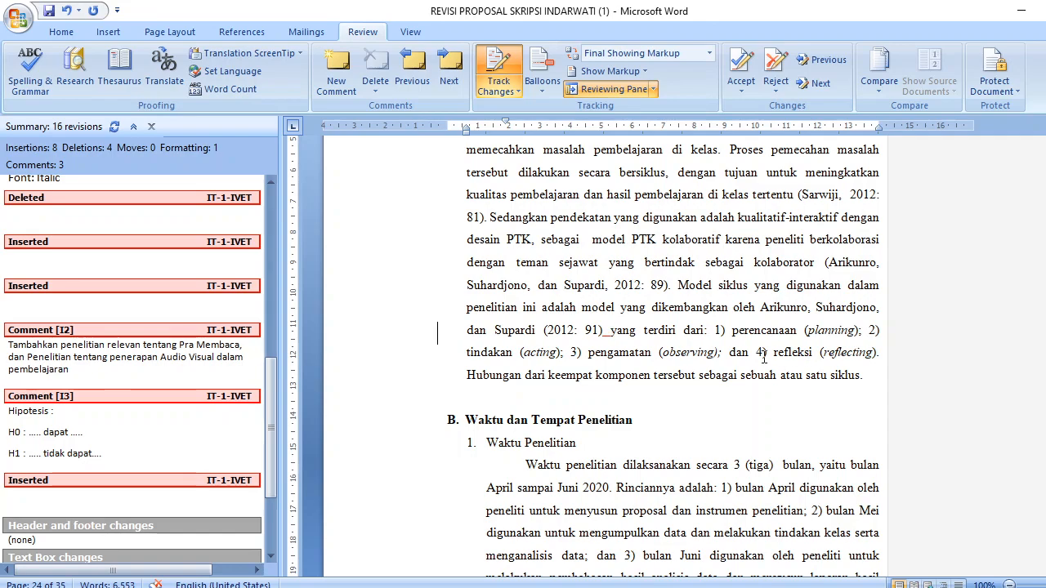
Comment on the April to Juni schedule under Waktu Penelitian: "Perhatikan kondisi saat ini Pandemi Covid-19, pertimbangkan waktu pelaksanaan pengambilan data, atau".
scroll(625, 384, down, 3)
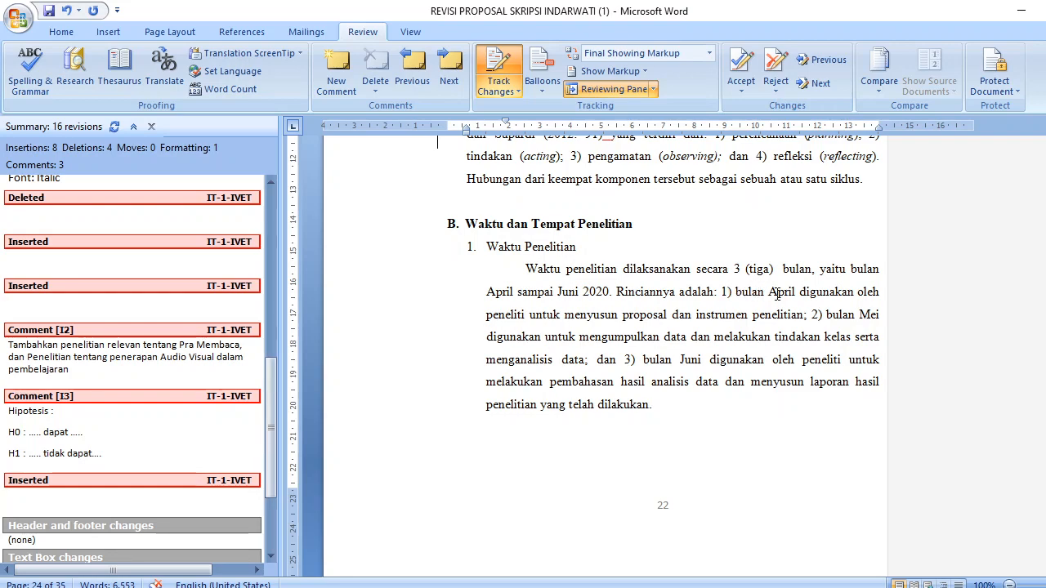
drag(734, 291, 702, 361)
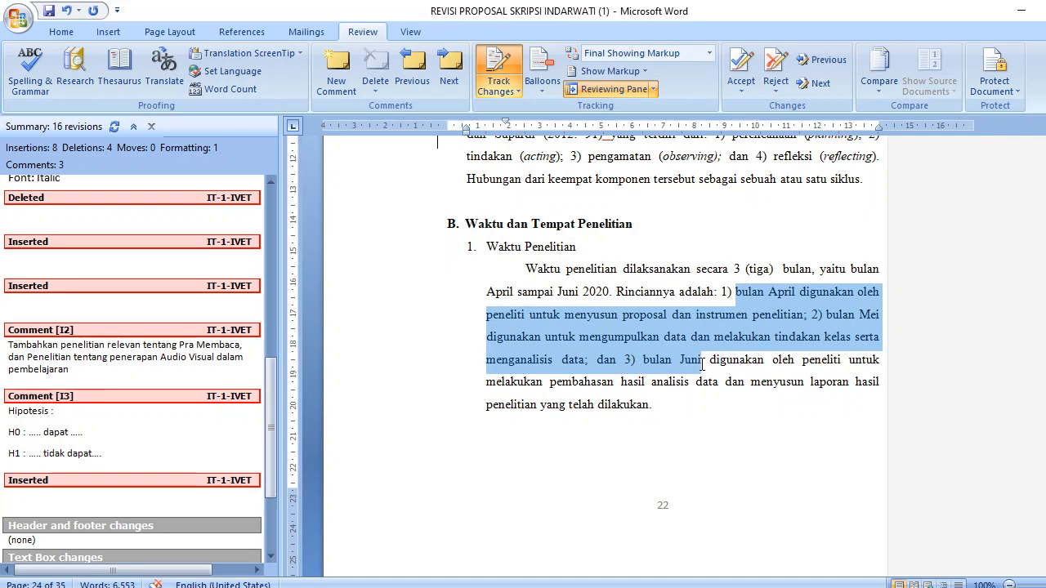
click(336, 85)
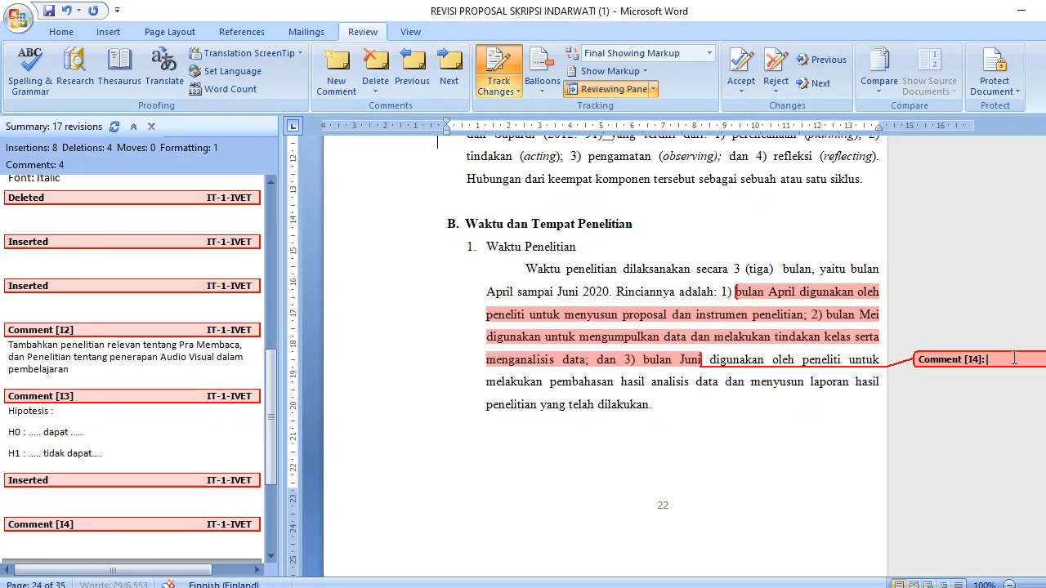
text(Perhatikan konsdi)
key(BackSpace)
key(BackSpace)
key(BackSpace)
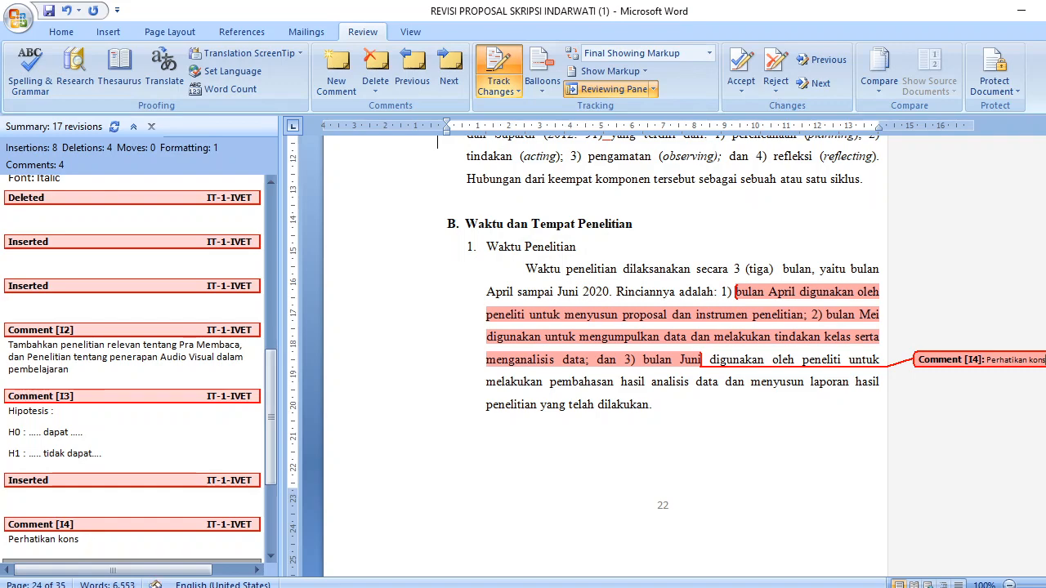
text(disi saat ini Pandemi)
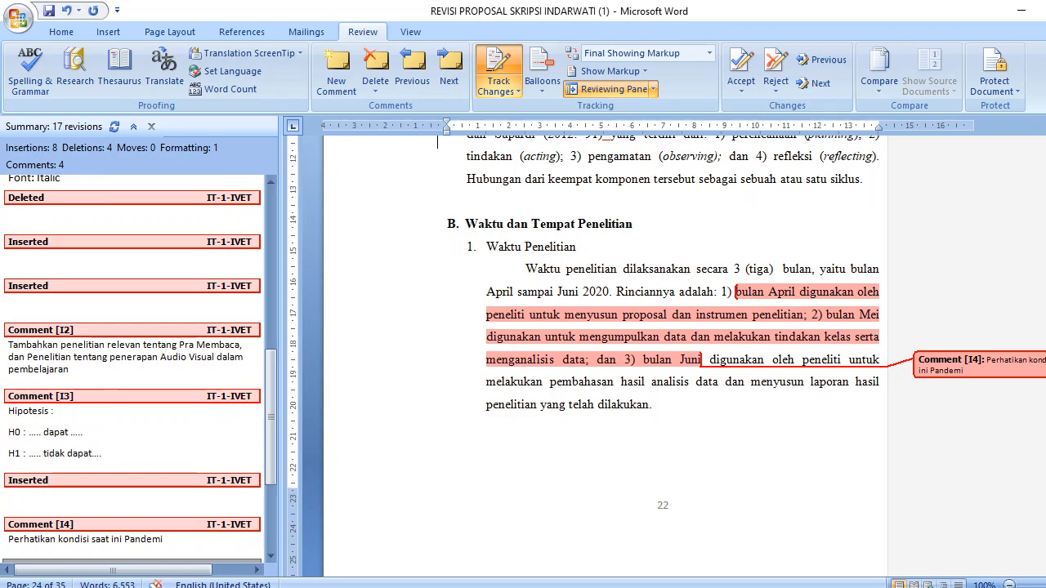
text( Covid-19, pertimbangkan wa)
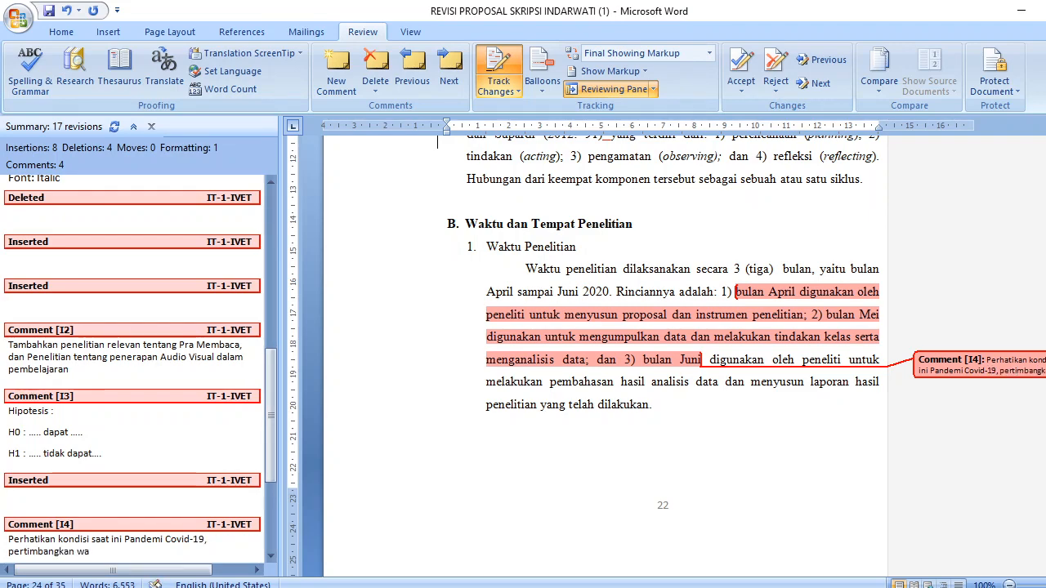
text(ktu pelaksanaan pengambilan data, atau)
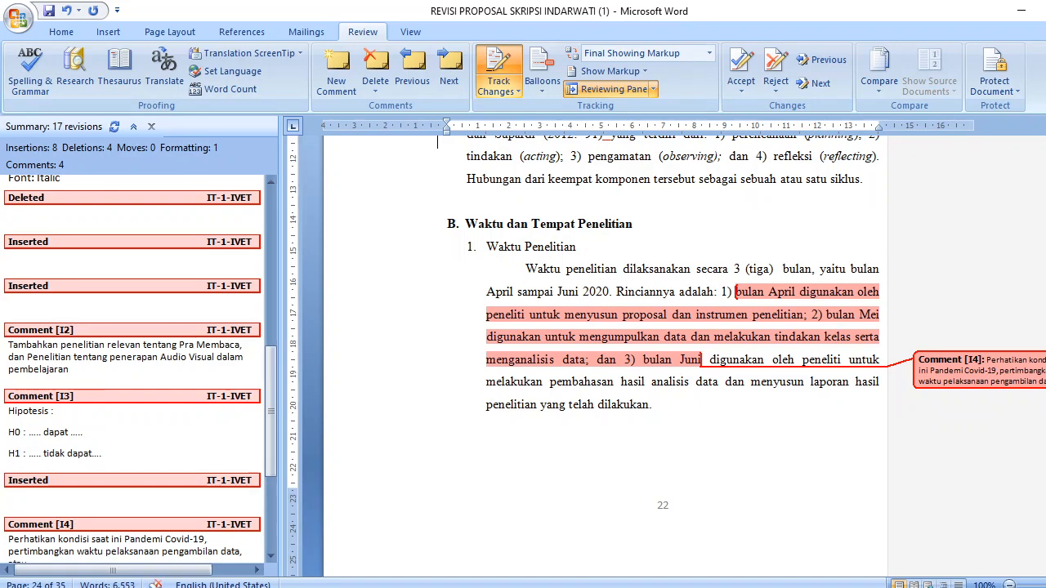
Continue the Waktu Penelitian comment with "gunakan metode pengambilan data secara daring" and return to the document text.
text( gunakan metode pengambila)
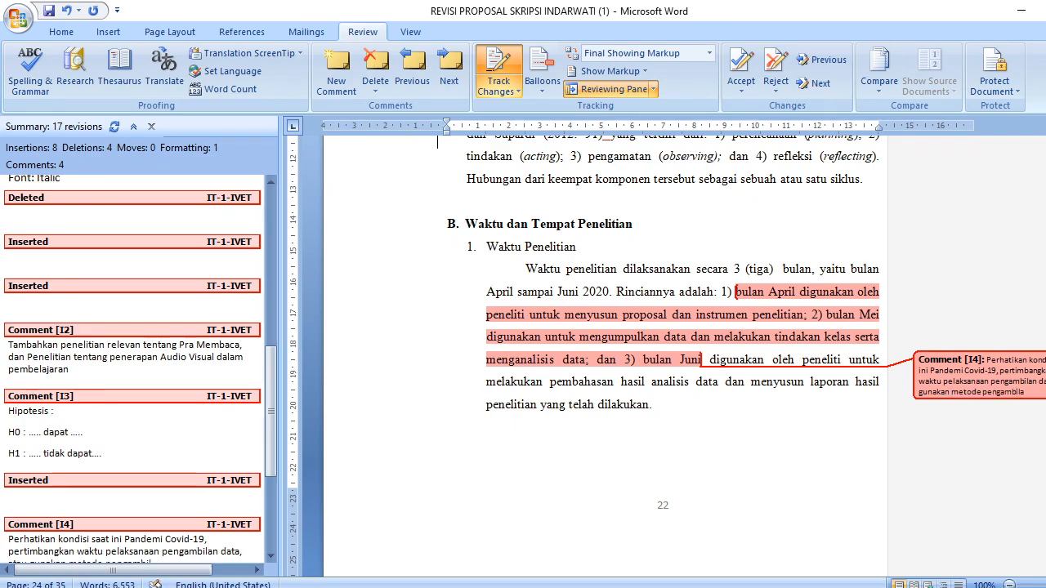
text(n data secara daring)
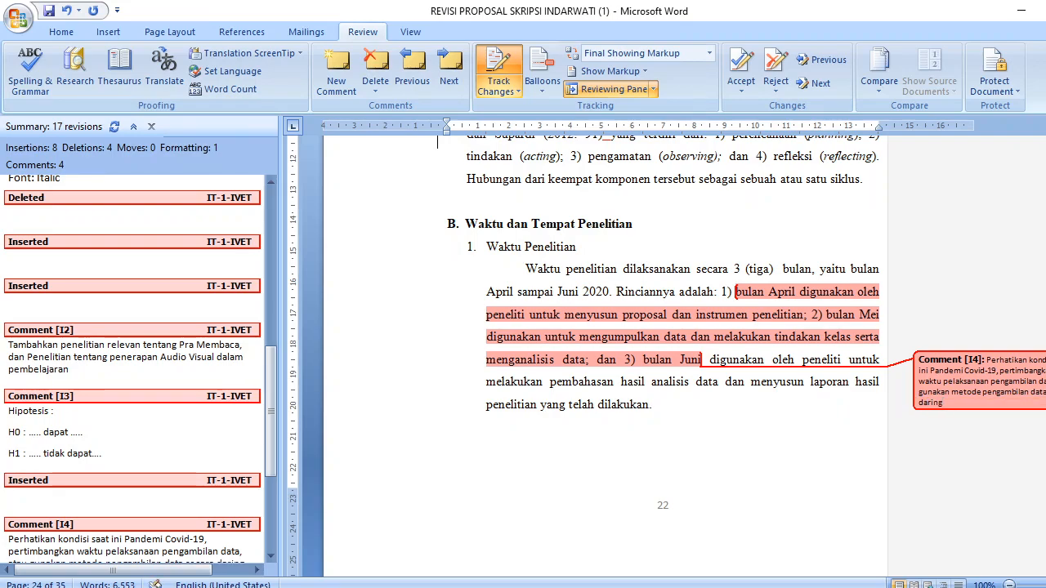
click(792, 337)
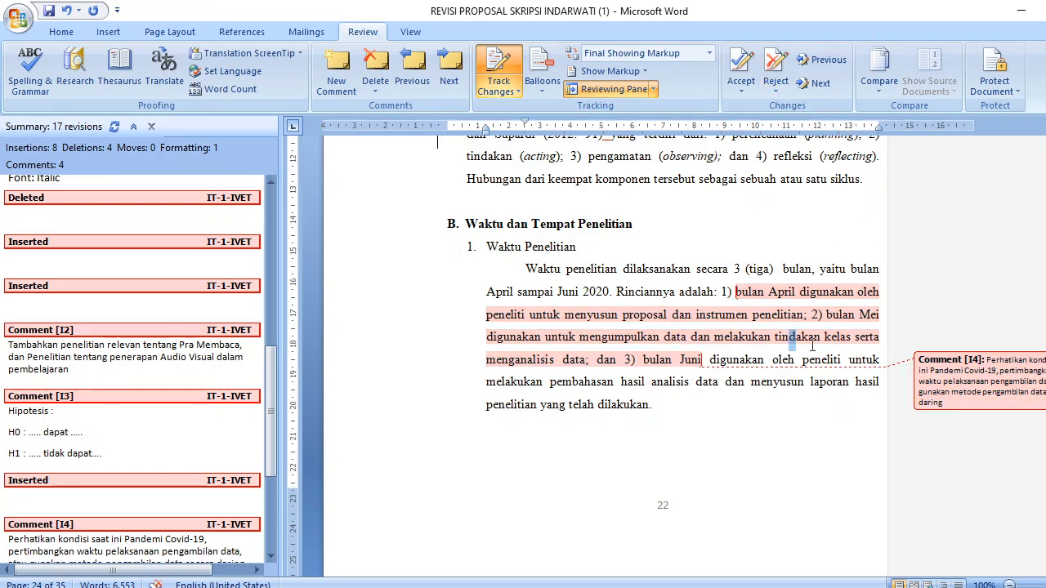
click(777, 405)
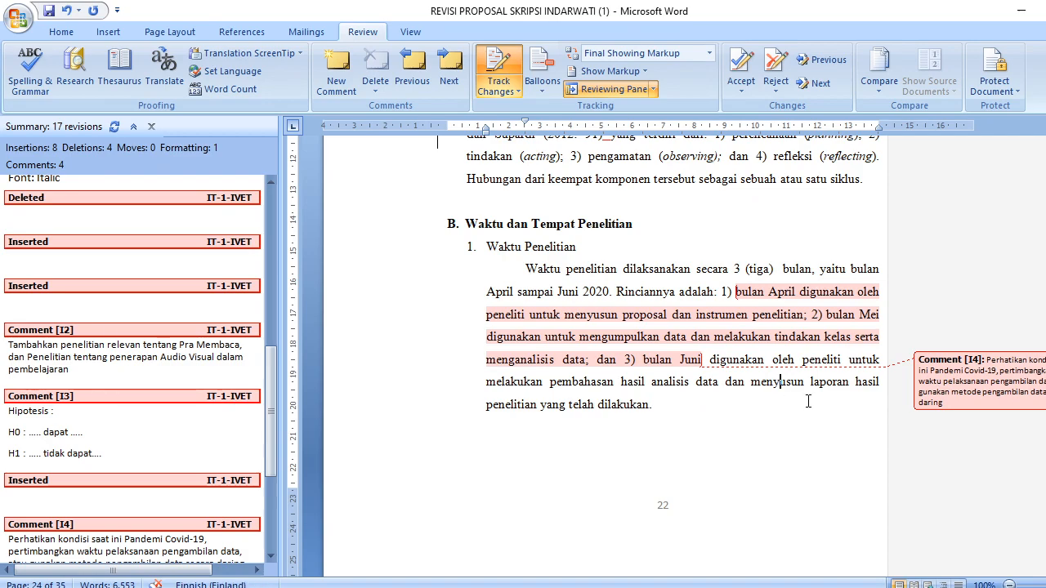
Extend the Waktu Penelitian comment with ", missal melibatkan orang tua dalam observasi, peneliti bekerjasama dengan orang tua untuk mengisi lembar observasi".
click(968, 404)
text(, missal melibatkan orang tua dala)
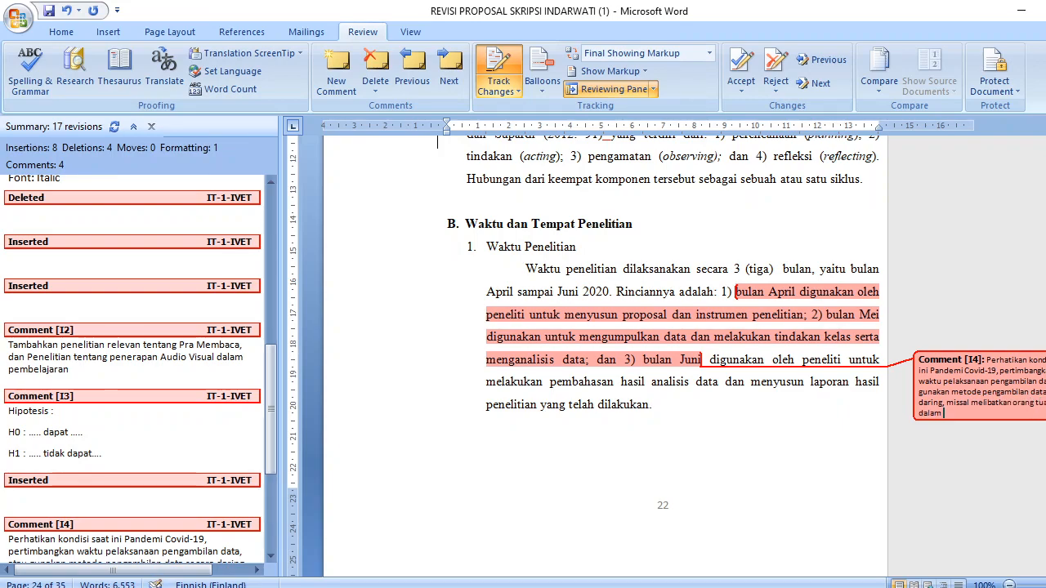
text(m observa)
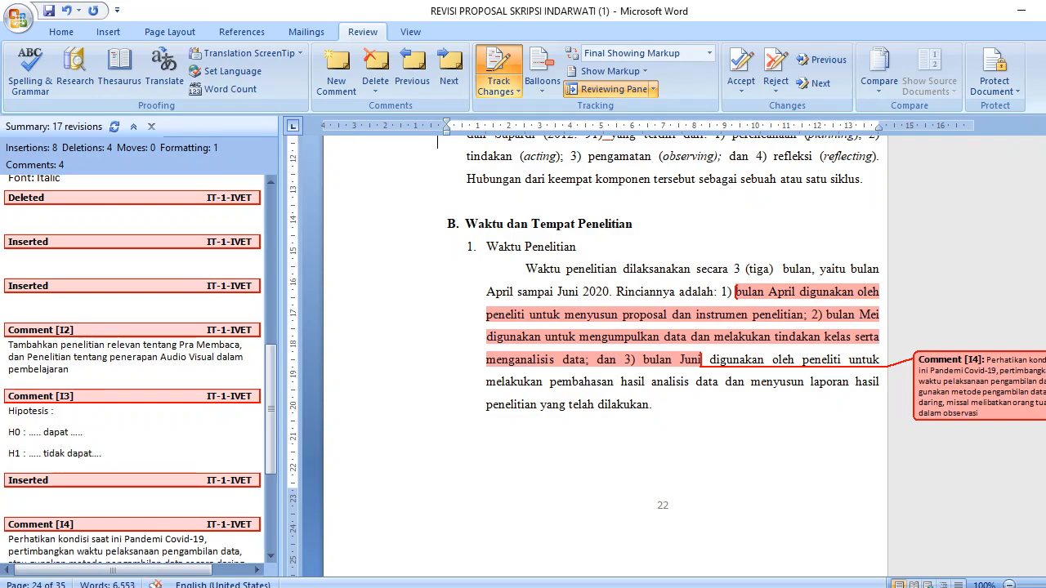
text(si, peneliti bekerjasama dengan o)
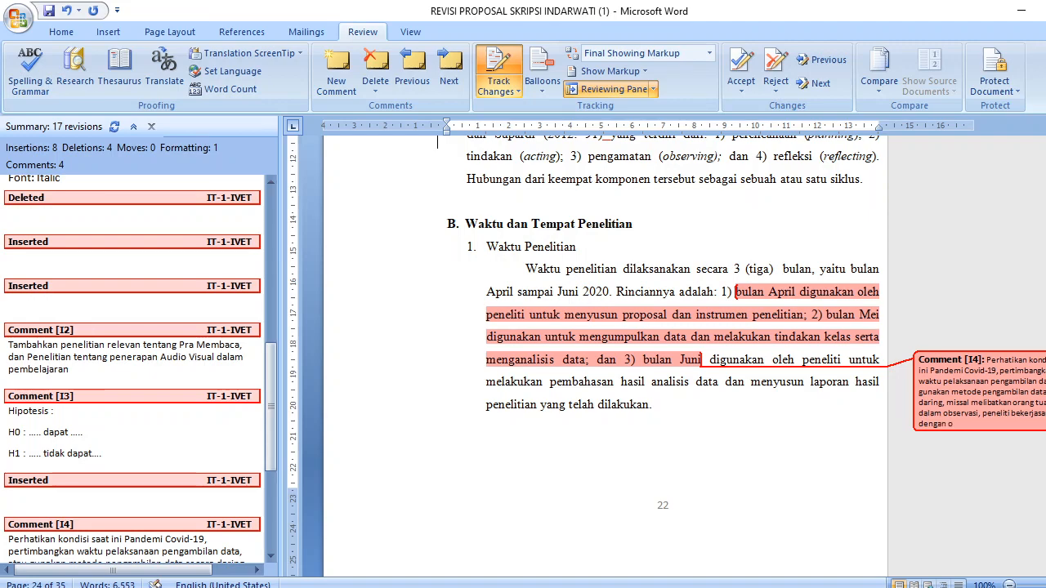
text(rang tua untuk mengisi)
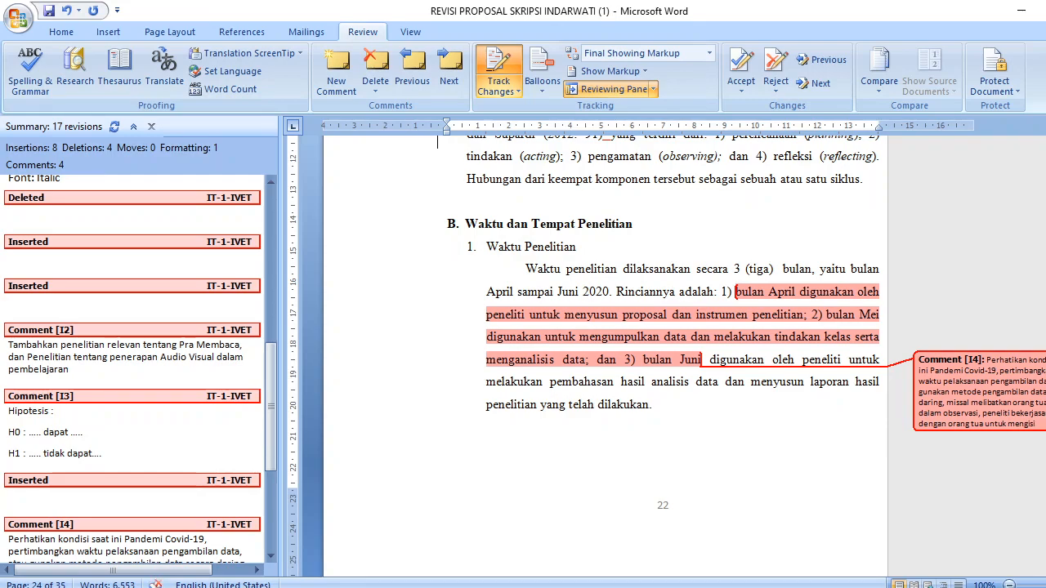
text( le observasi)
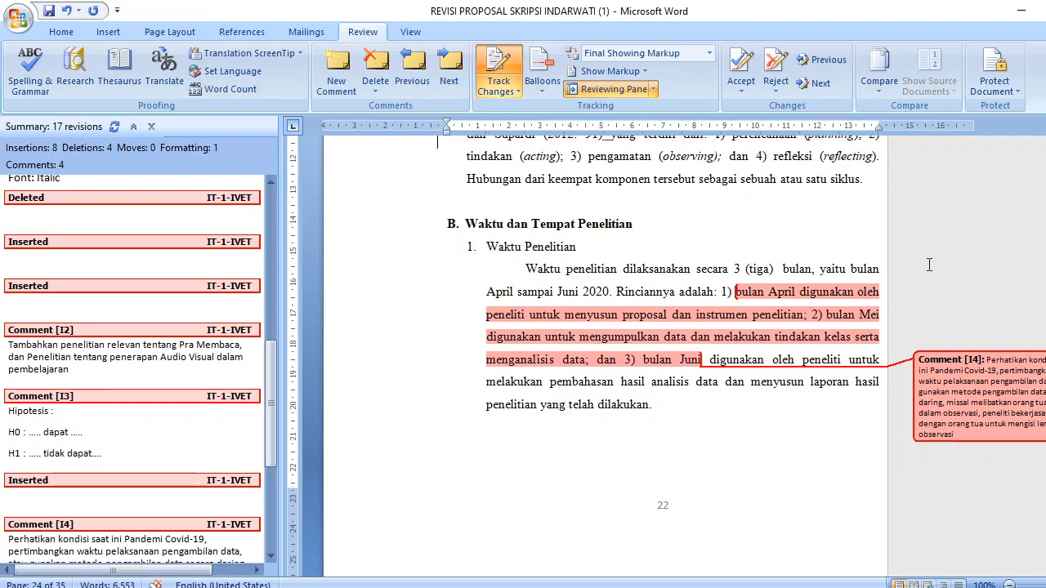
Capitalise "variabel" at the start of the Identifikasi Variabel paragraph and insert a space between "bentuknya." and "Dalam".
click(693, 422)
scroll(703, 439, down, 2)
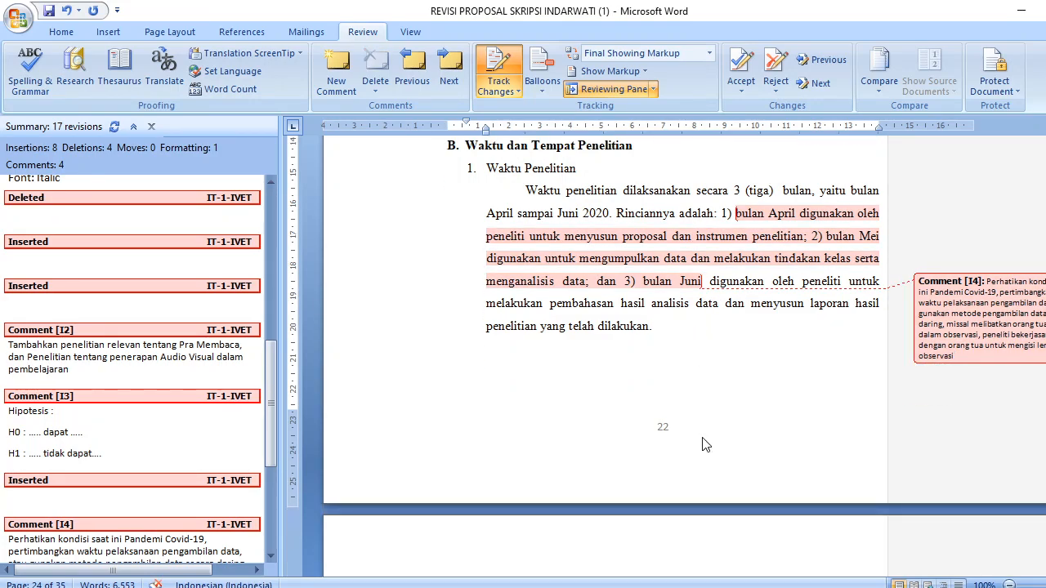
scroll(705, 444, down, 10)
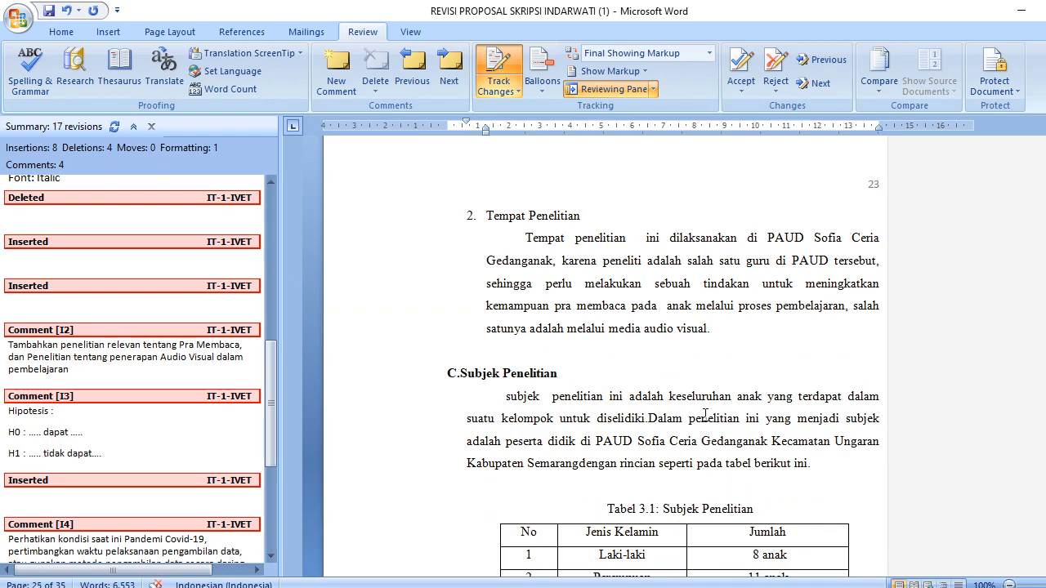
scroll(693, 360, down, 6)
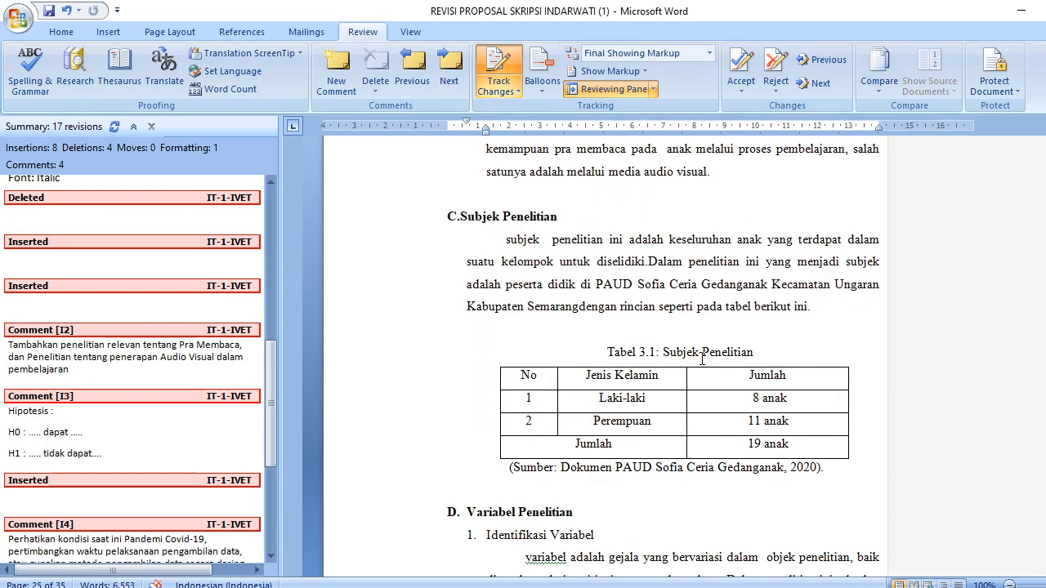
scroll(700, 370, down, 7)
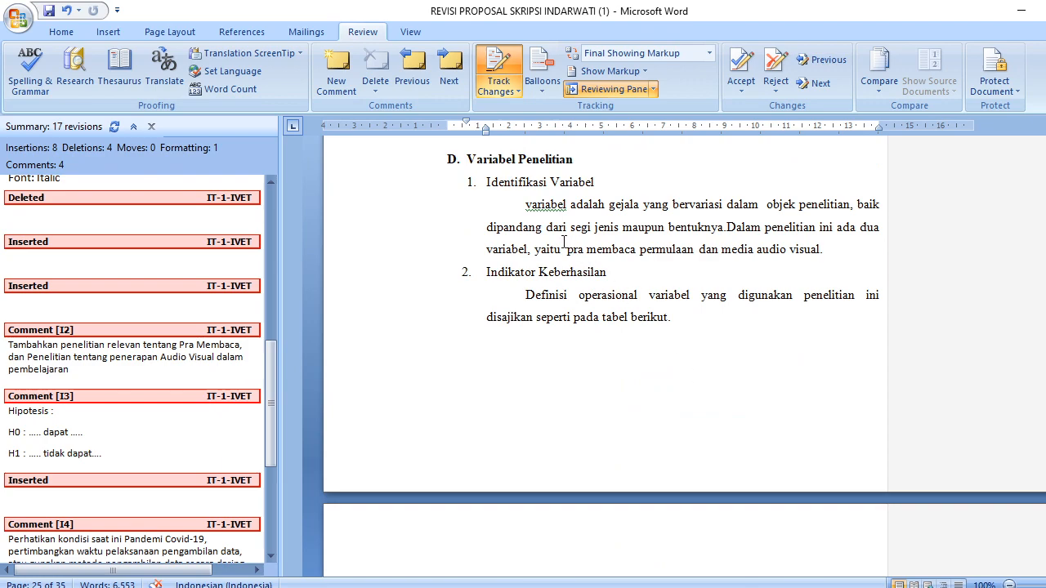
drag(526, 205, 532, 205)
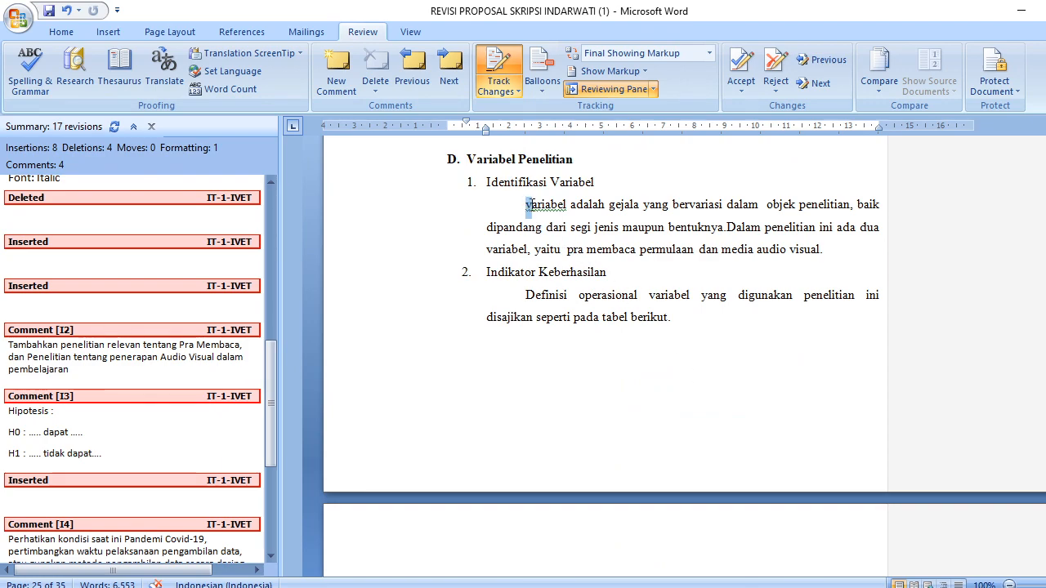
text(V)
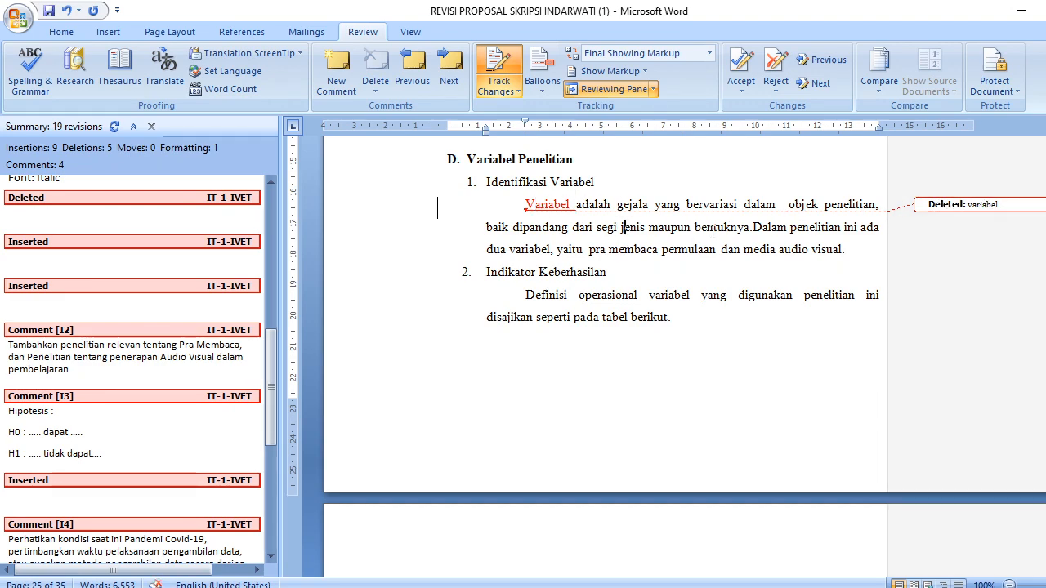
click(752, 227)
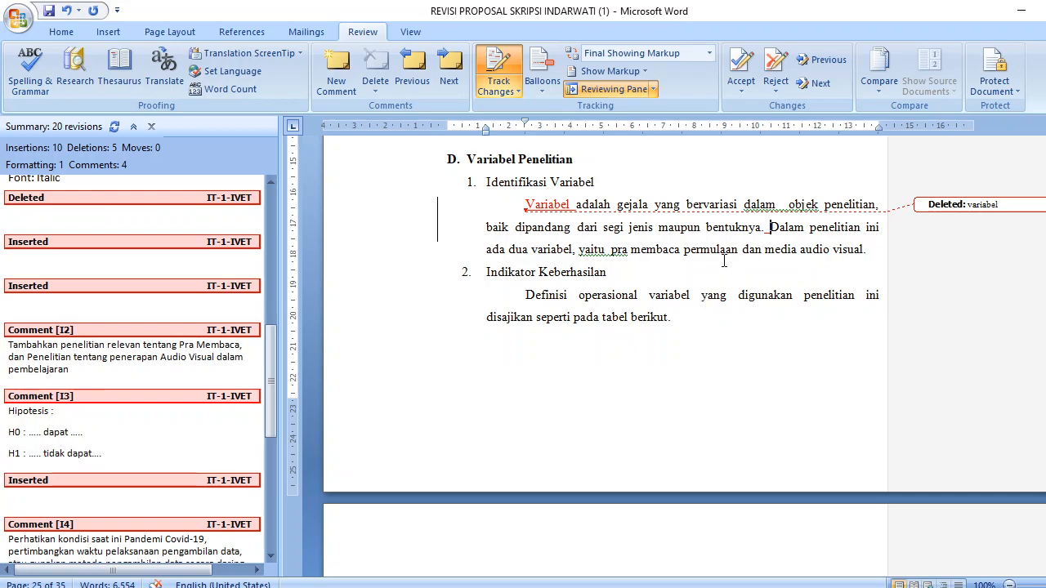
Comment on the "Media audio visual" variable cell in Tabel 3.2: "Media audio visual adalah objek, bukan variabel".
scroll(724, 261, down, 10)
scroll(726, 264, up, 2)
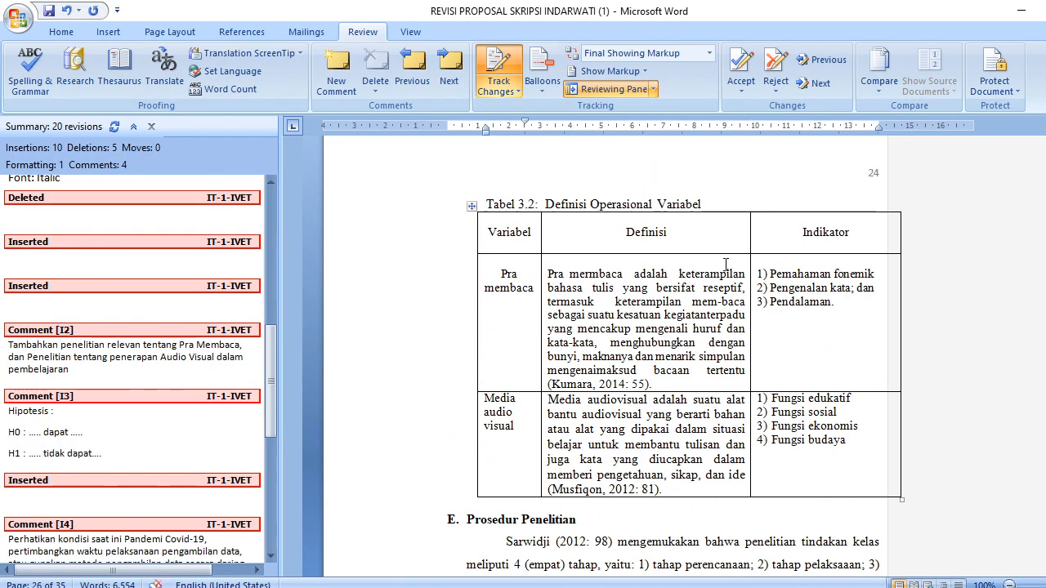
scroll(607, 366, up, 1)
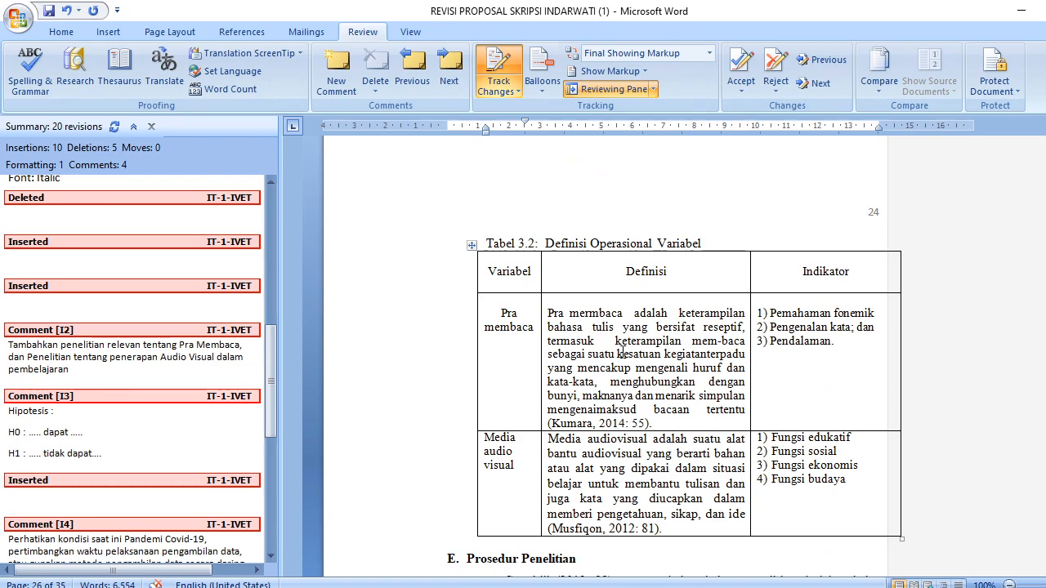
scroll(623, 353, up, 3)
scroll(623, 353, down, 4)
triple_click(505, 403)
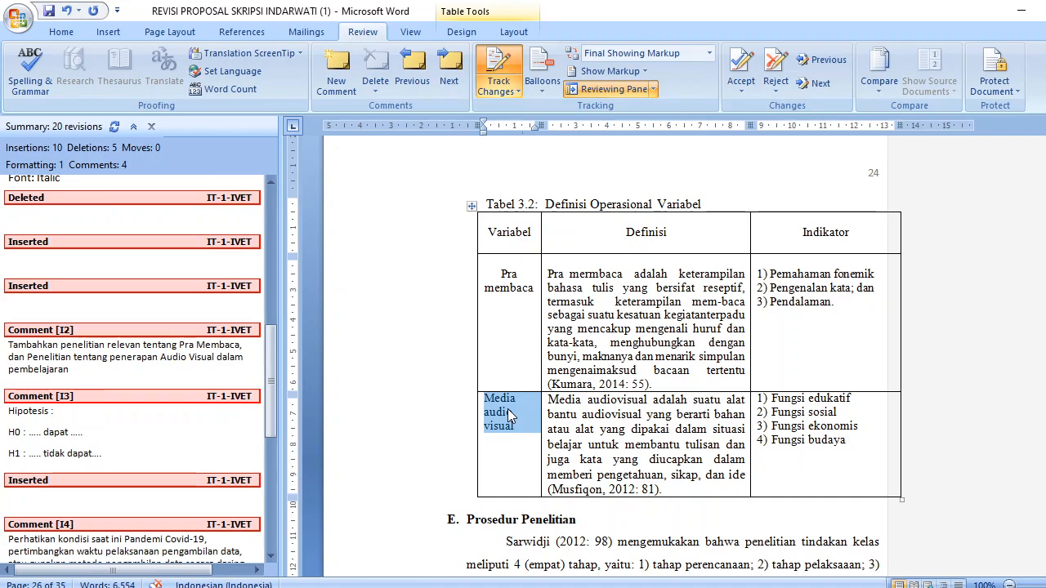
click(336, 69)
text(Media)
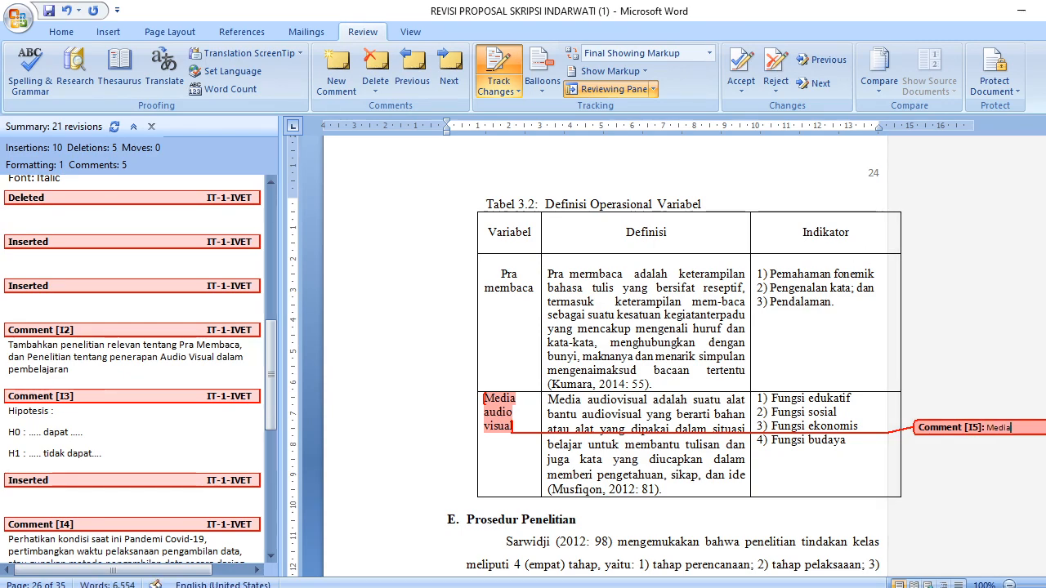
text( audio )
text(visu)
text(al adalah)
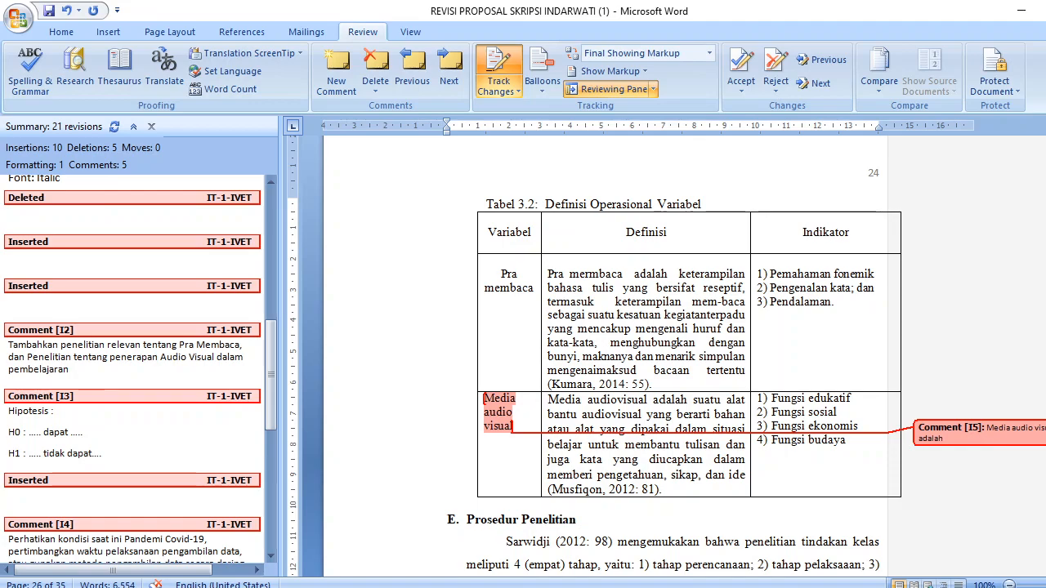
text( objek, bukan var)
text(l)
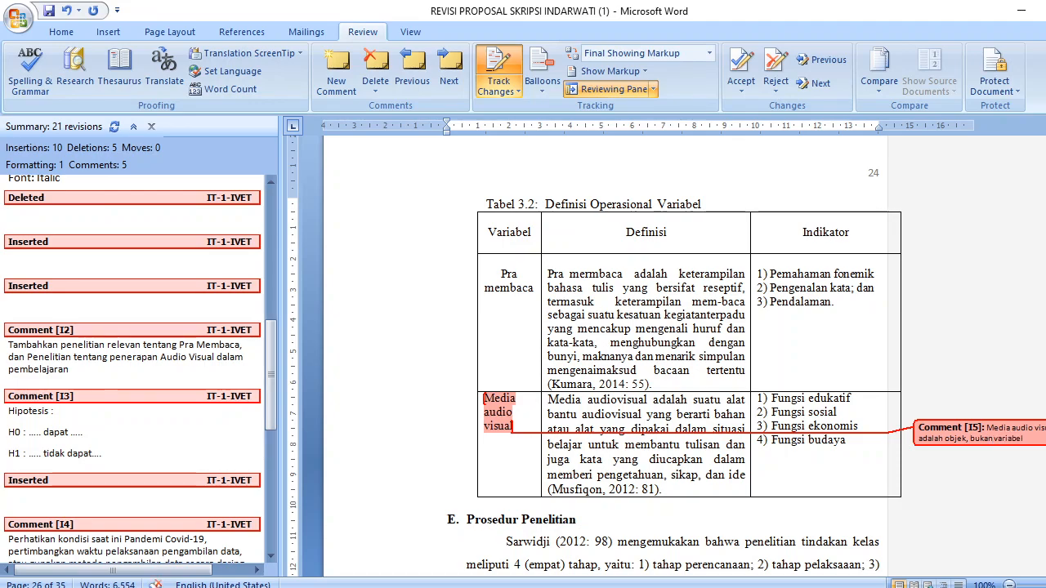
Extend the Media audio visual comment with ". Apakah yang dimaksud efektivitas media?" and return to the table text.
text(. apakah dima)
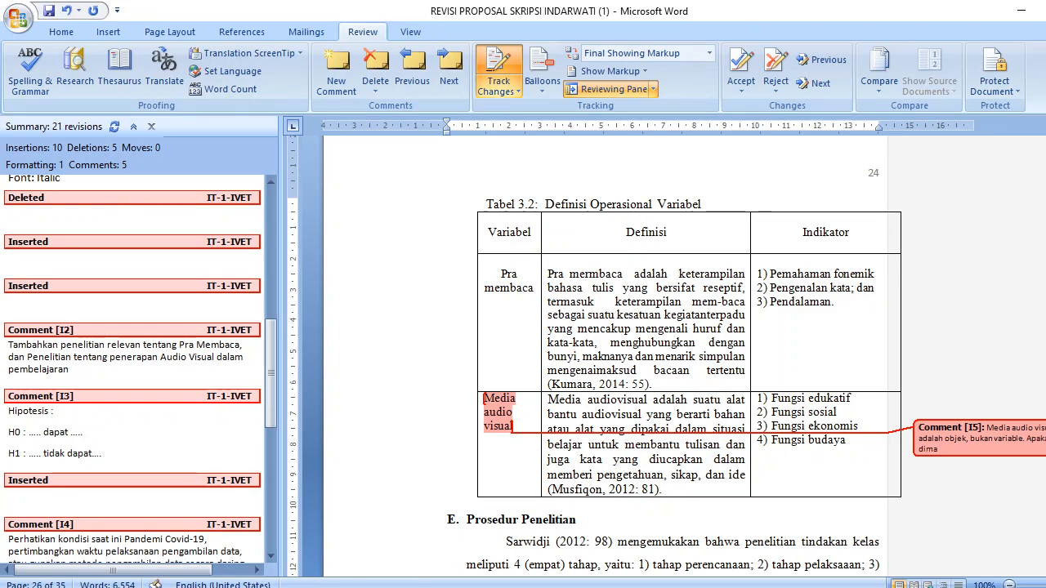
text(ksud efektivitas media?)
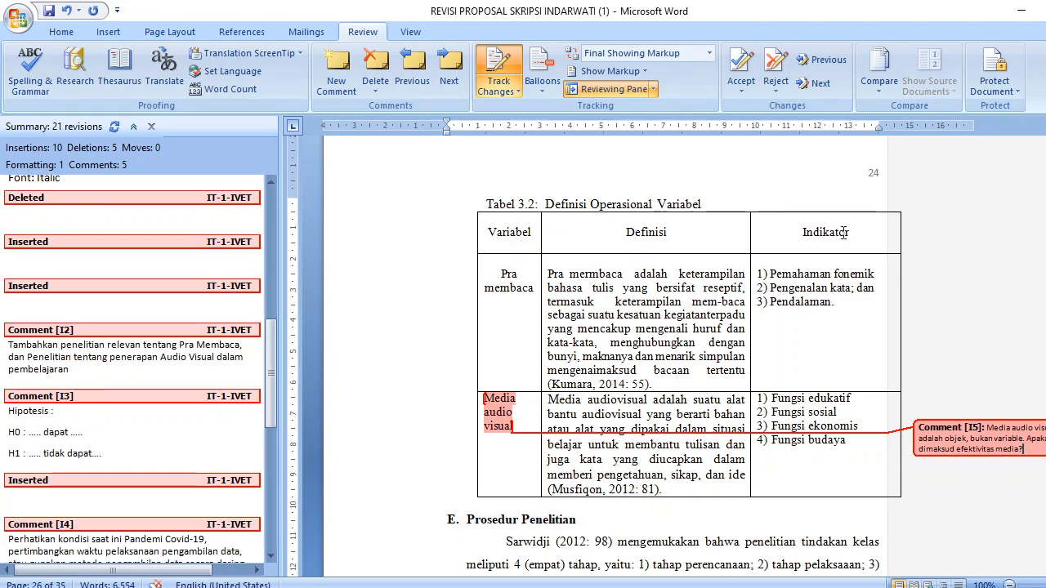
click(674, 408)
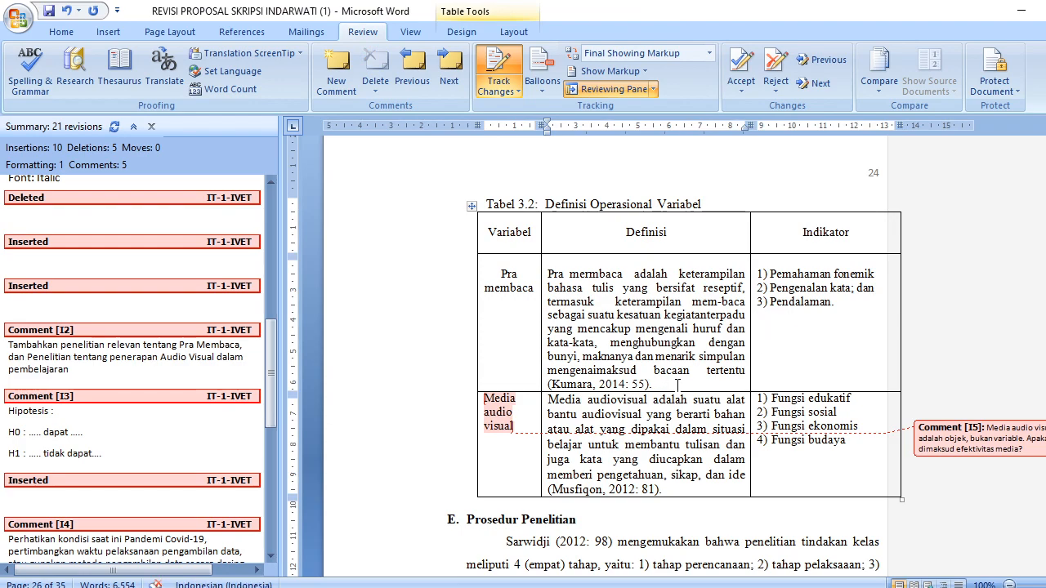
Comment on the Siklus I section, from its heading through Perencanaan item c: "hirarki penomoran diperbaiki".
scroll(678, 384, down, 8)
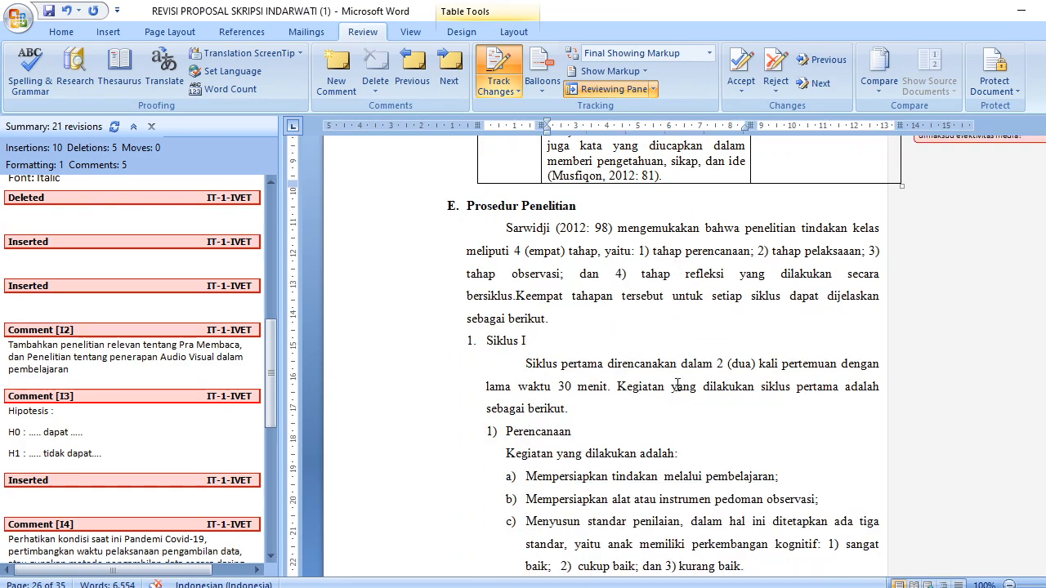
scroll(678, 384, down, 2)
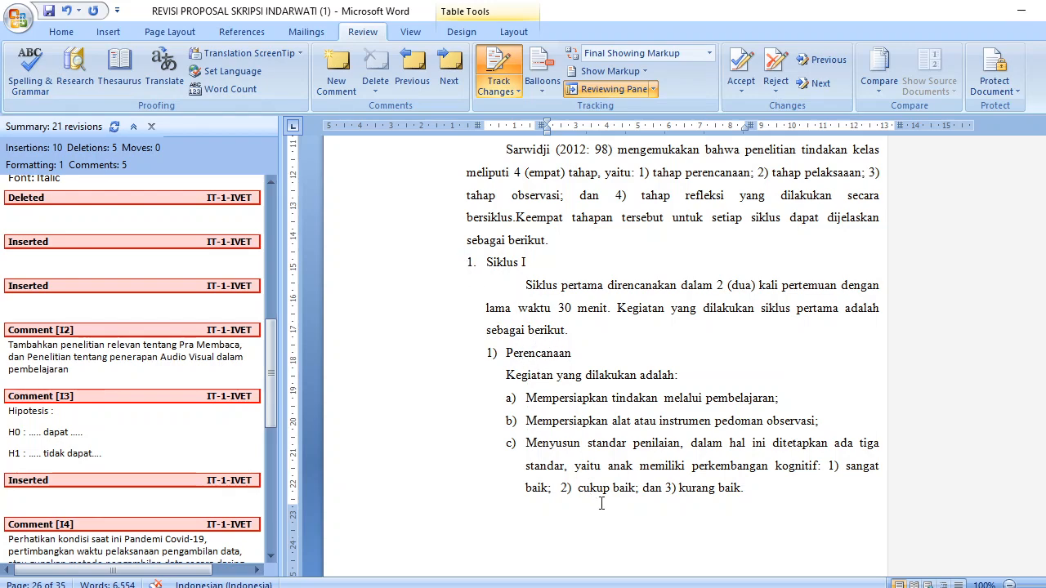
drag(487, 262, 763, 488)
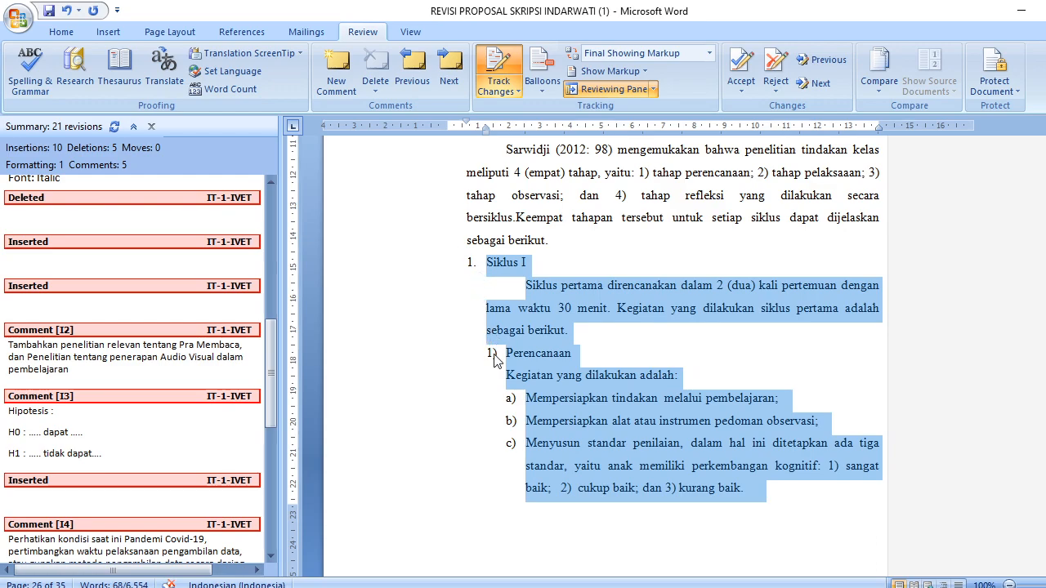
click(339, 82)
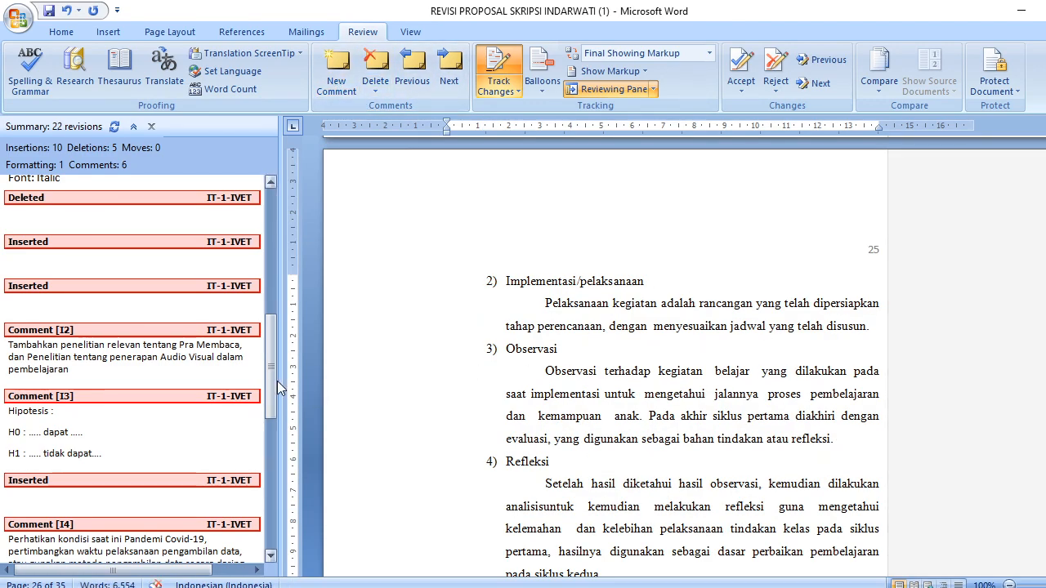
drag(273, 382, 272, 497)
click(224, 414)
scroll(973, 459, down, 5)
scroll(952, 450, up, 10)
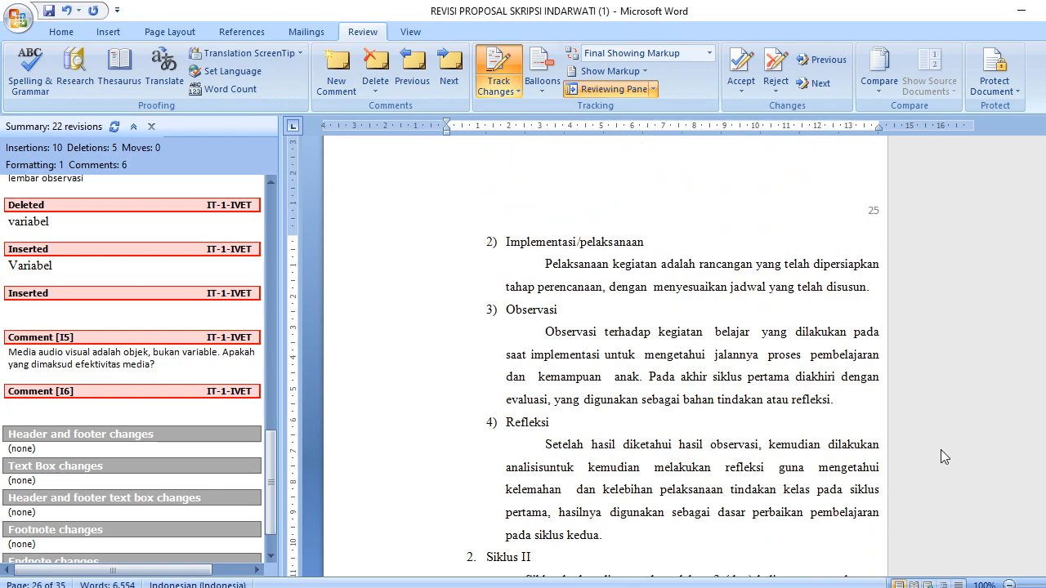
scroll(926, 465, up, 3)
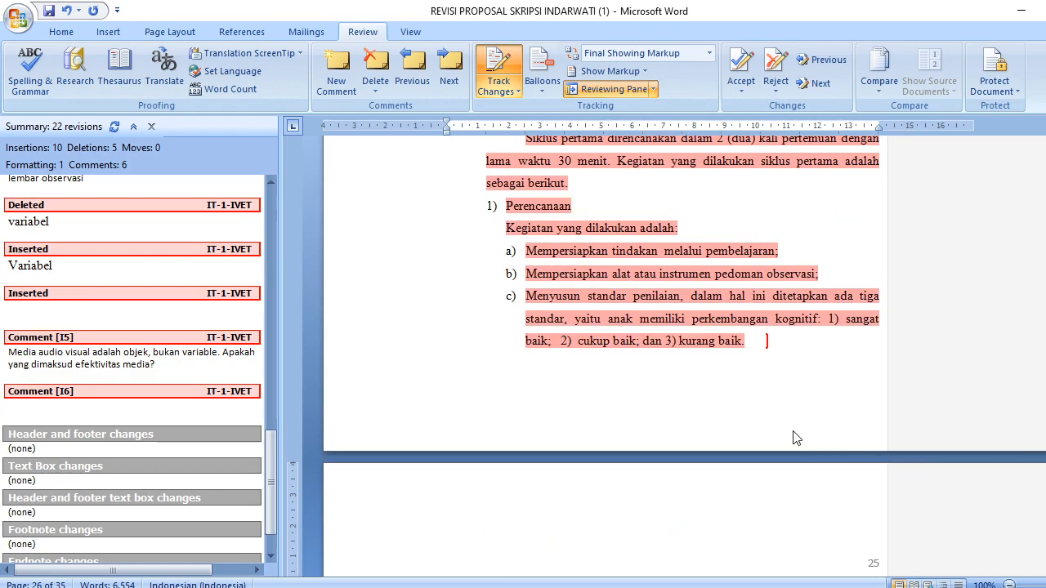
text(hirarki penomoran diperbaiki)
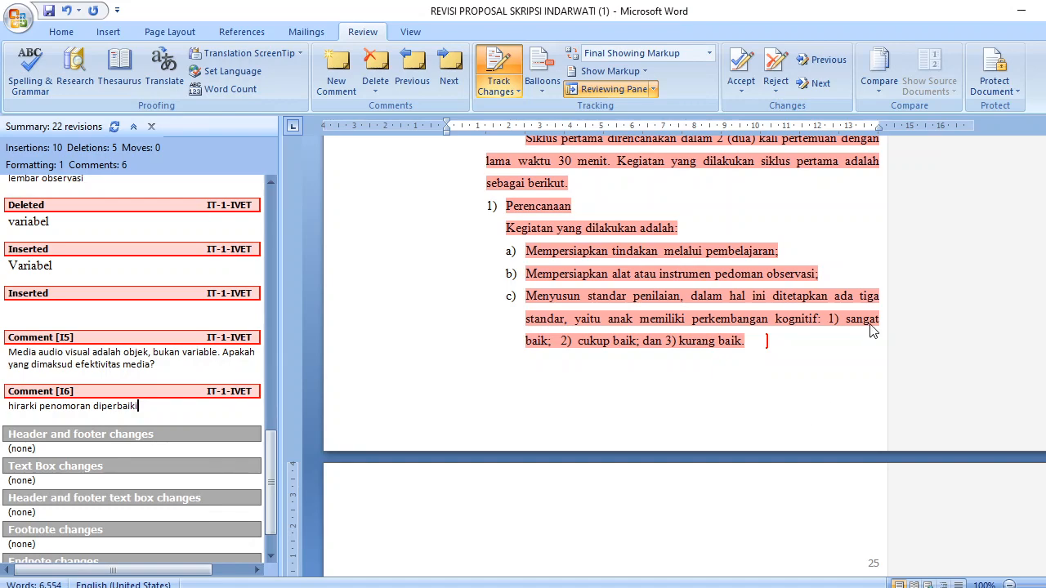
Add a numbering example to the Siklus I comment on separate lines: "contoh :", "1.", "1.1.", "a.", "dst...".
scroll(708, 376, up, 1)
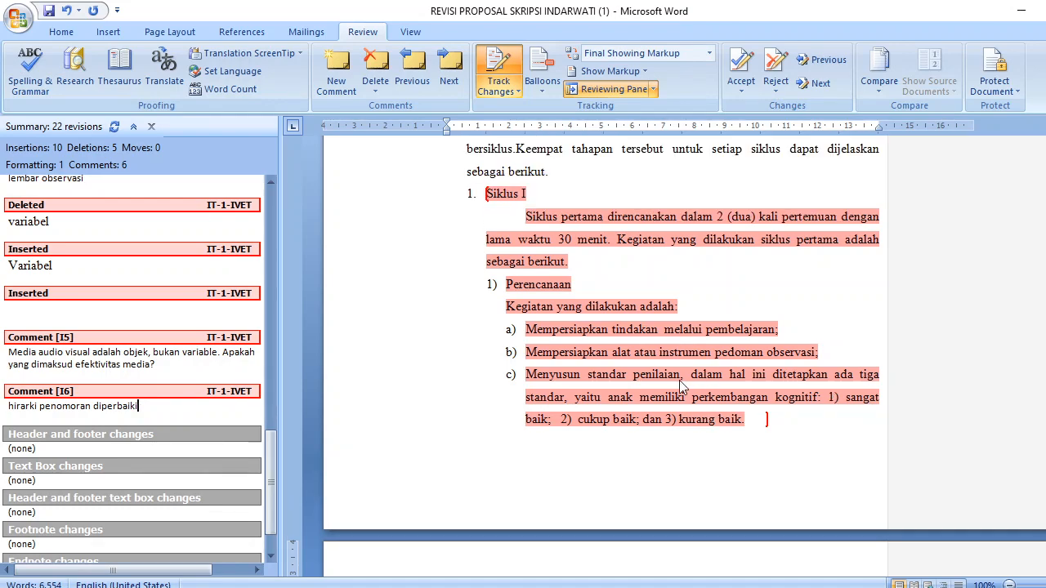
text(onto)
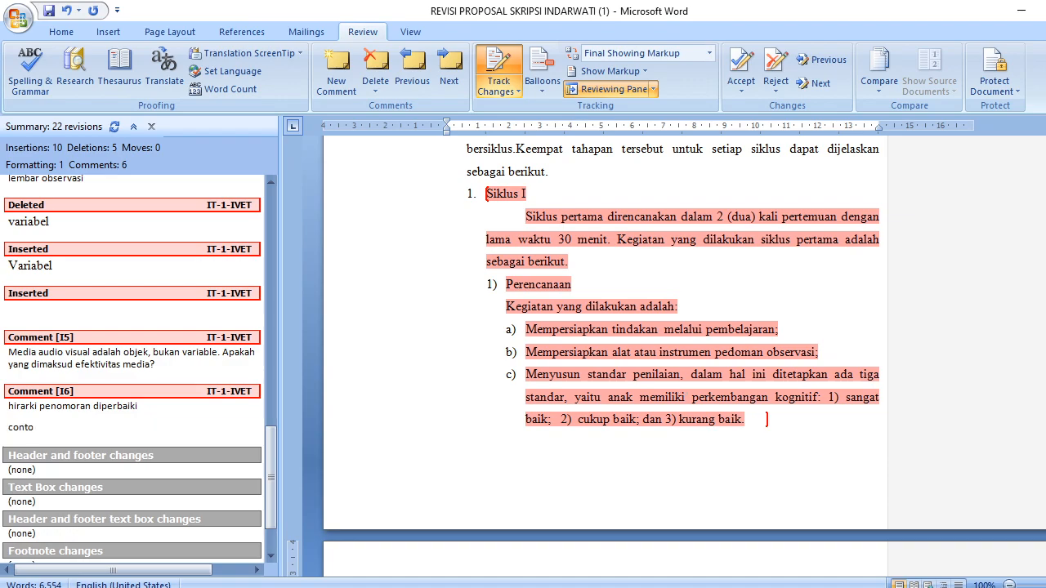
text(h :)
key(Return)
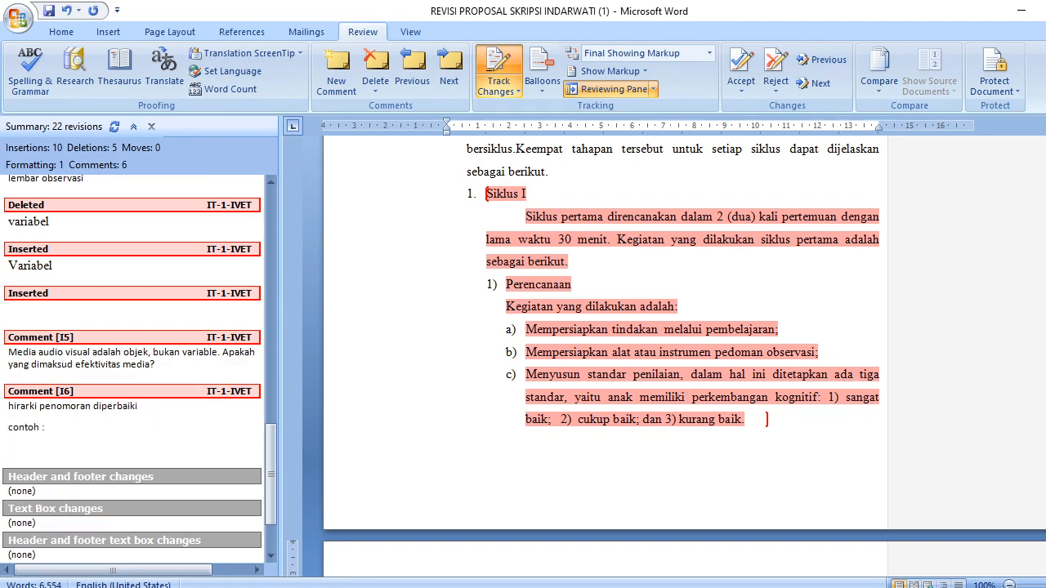
text(1.)
key(Return)
text(1.)
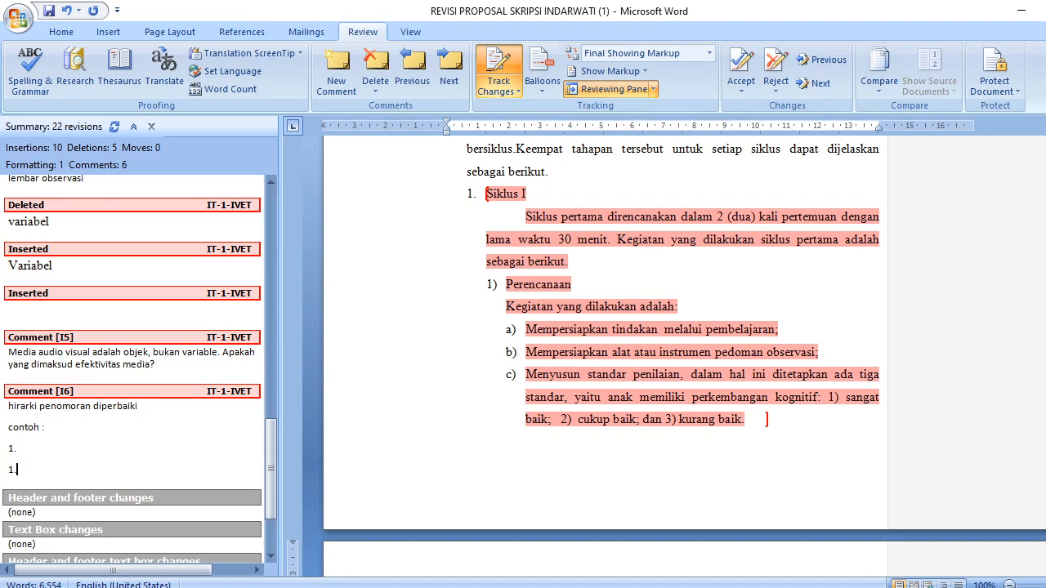
text(2..)
key(Return)
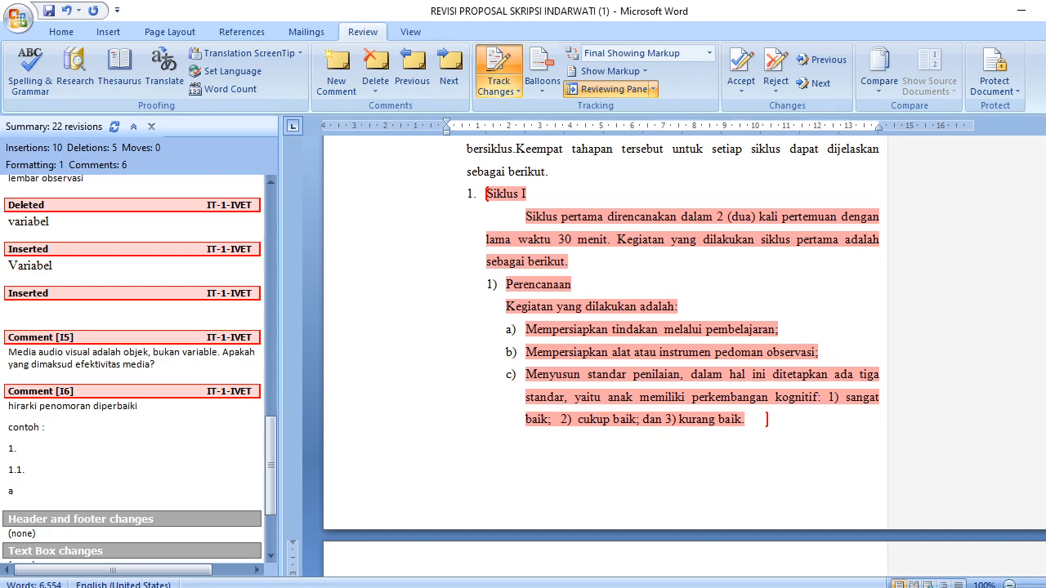
text(a.)
key(Return)
text(dst...)
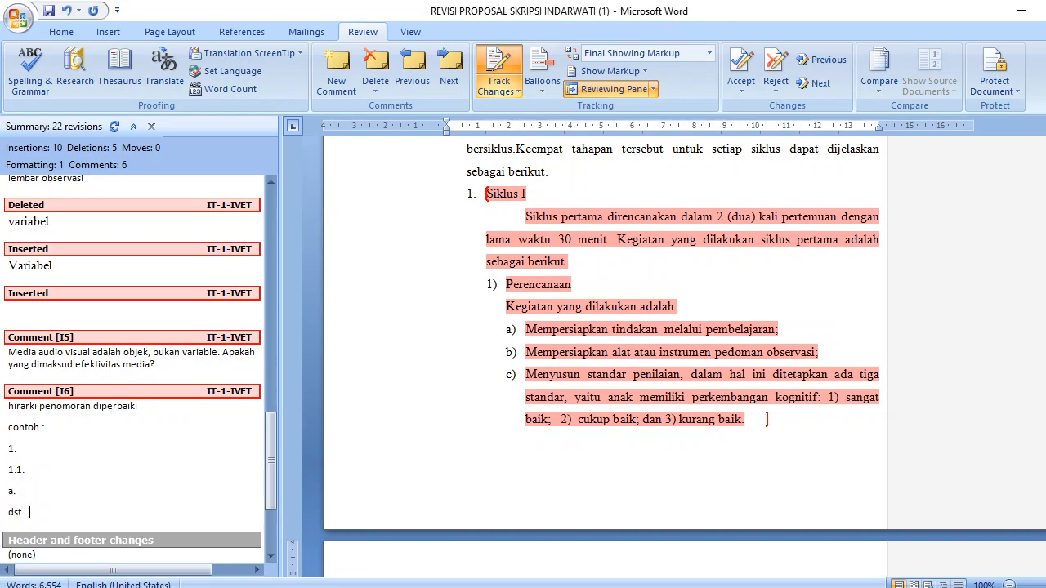
Under Siklus II, insert a space after the slash in "Mempersiapkan/memperbaiki", "alat/instrumen" and "Implementasi/pelaksanaan".
scroll(679, 323, down, 3)
scroll(679, 323, down, 4)
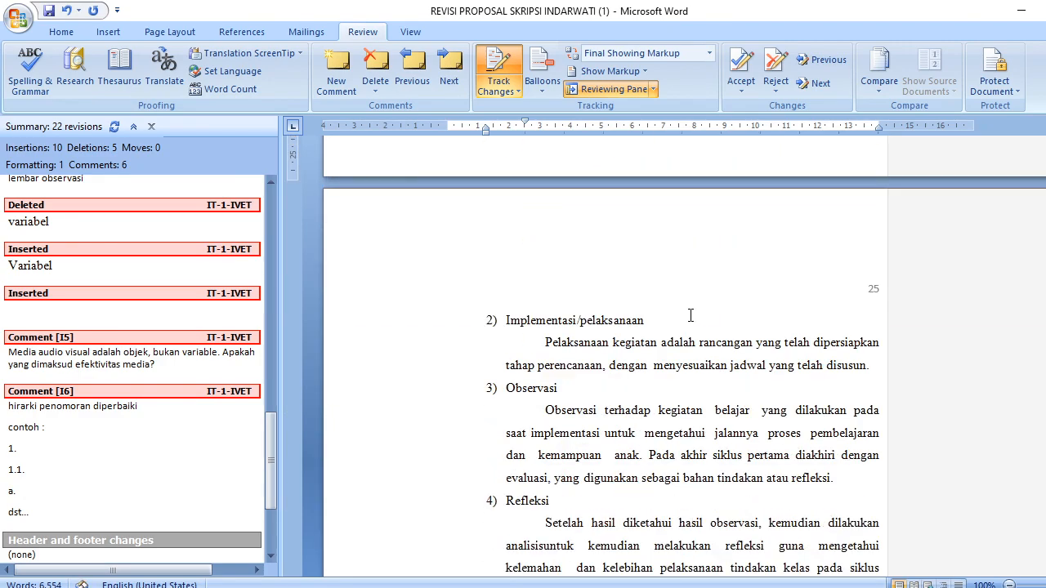
scroll(718, 335, down, 3)
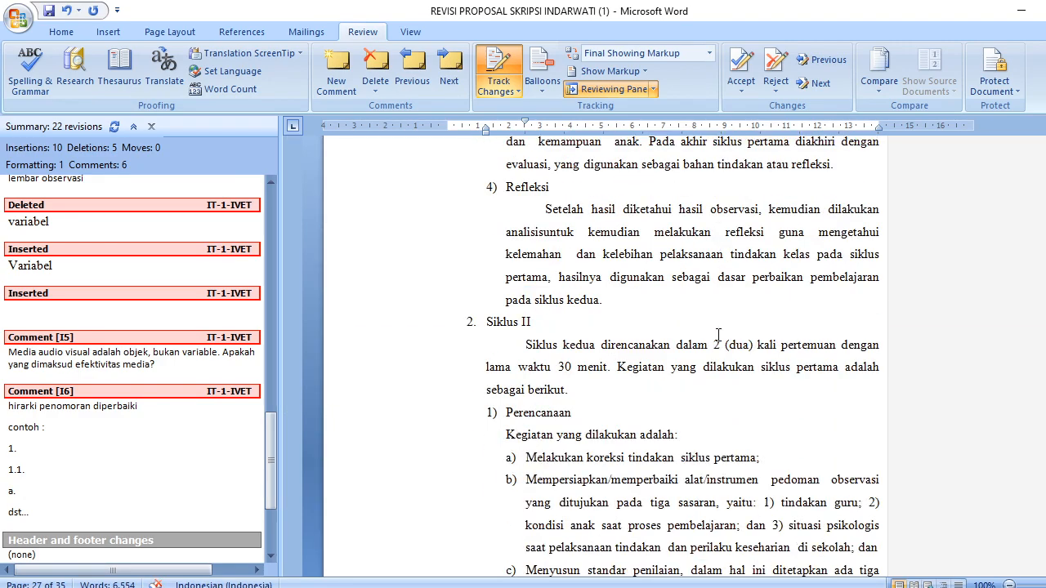
scroll(714, 336, down, 3)
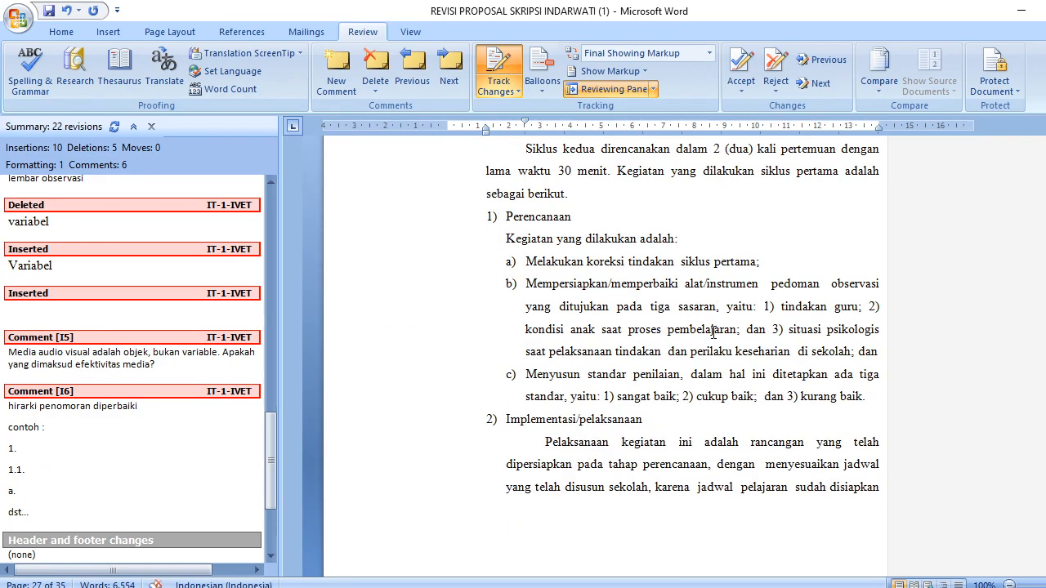
click(613, 286)
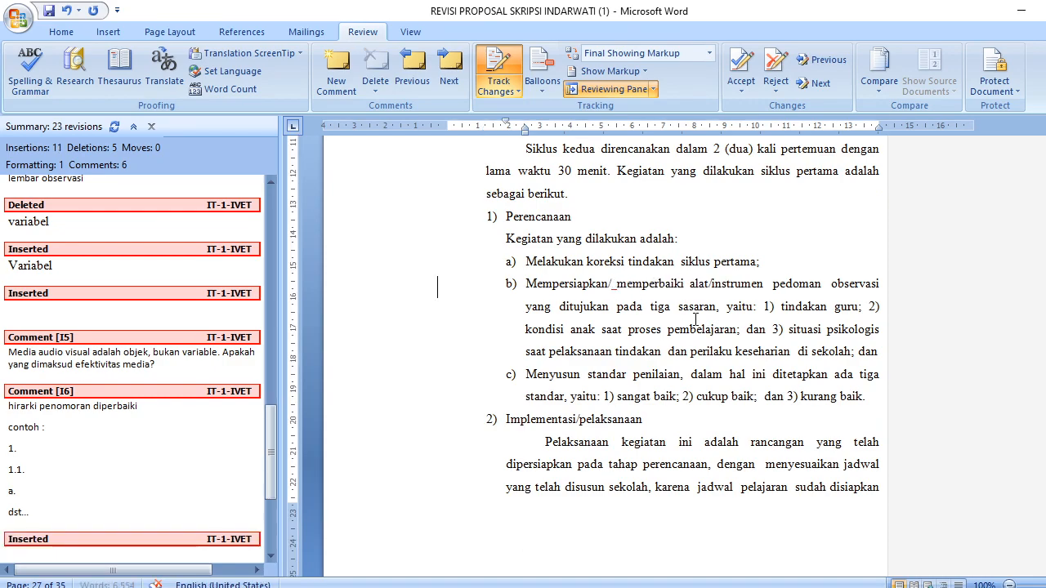
click(713, 287)
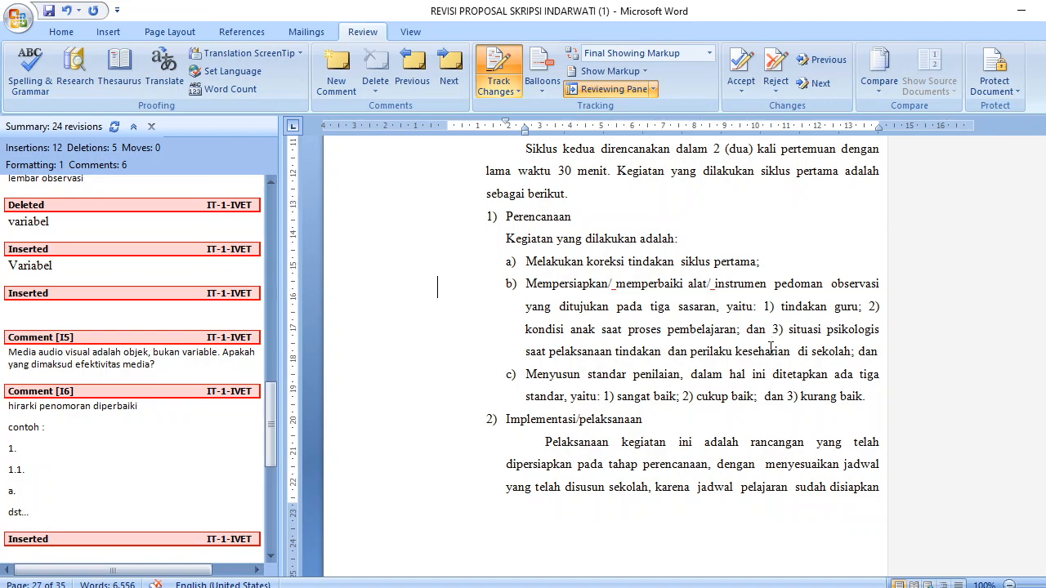
click(580, 421)
scroll(756, 331, down, 5)
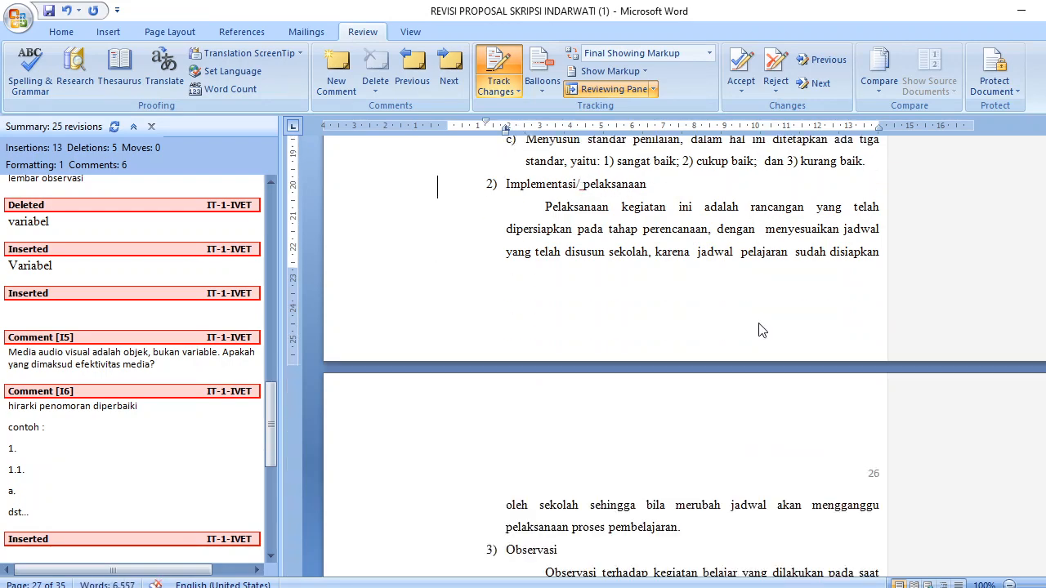
Move the SIKLUS I text box out of the centre of the cycle flowchart to the left of the first Perencanaan box.
scroll(713, 341, down, 3)
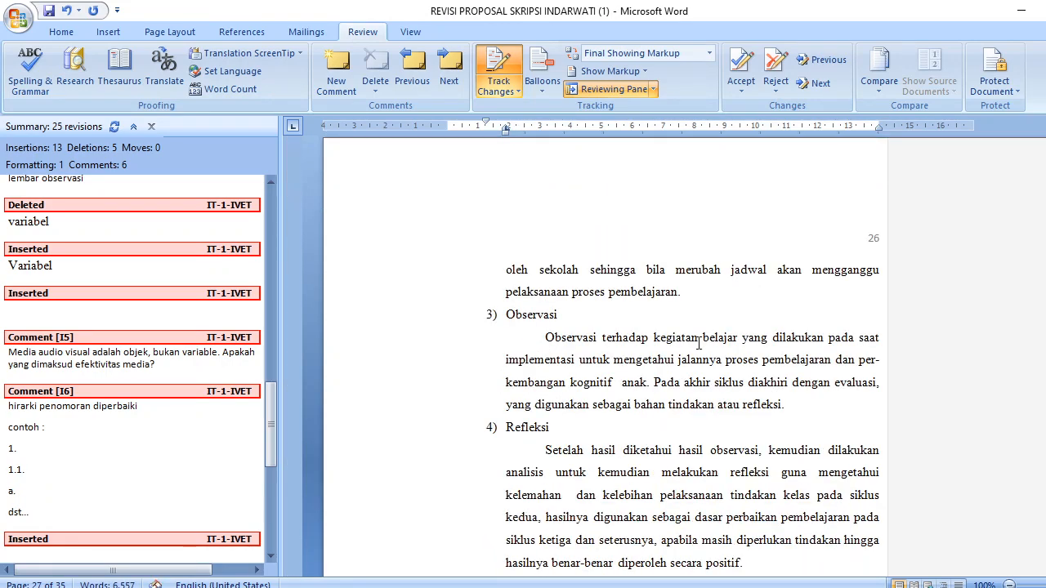
scroll(699, 345, down, 2)
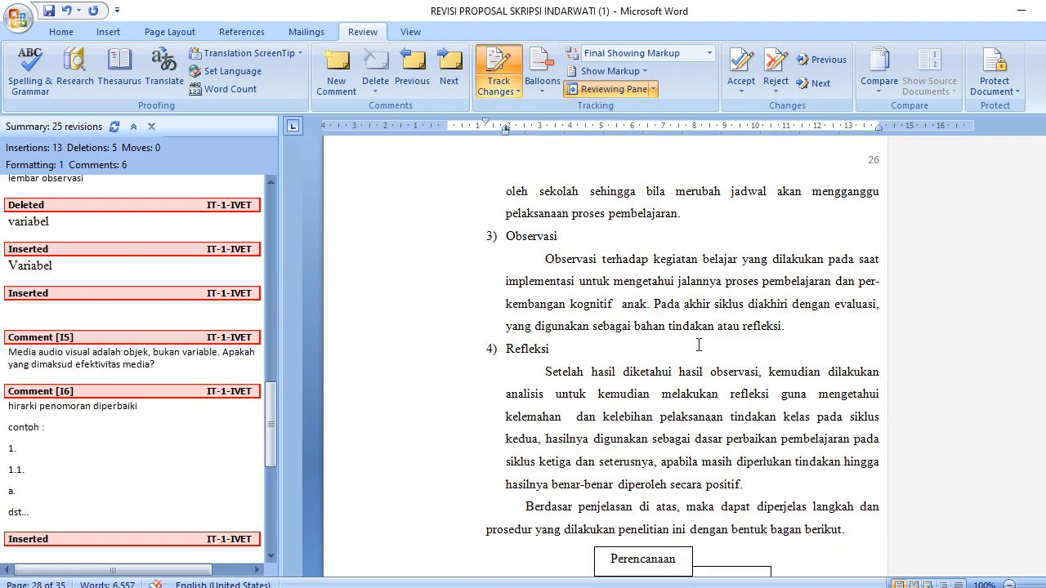
scroll(698, 345, down, 4)
click(675, 393)
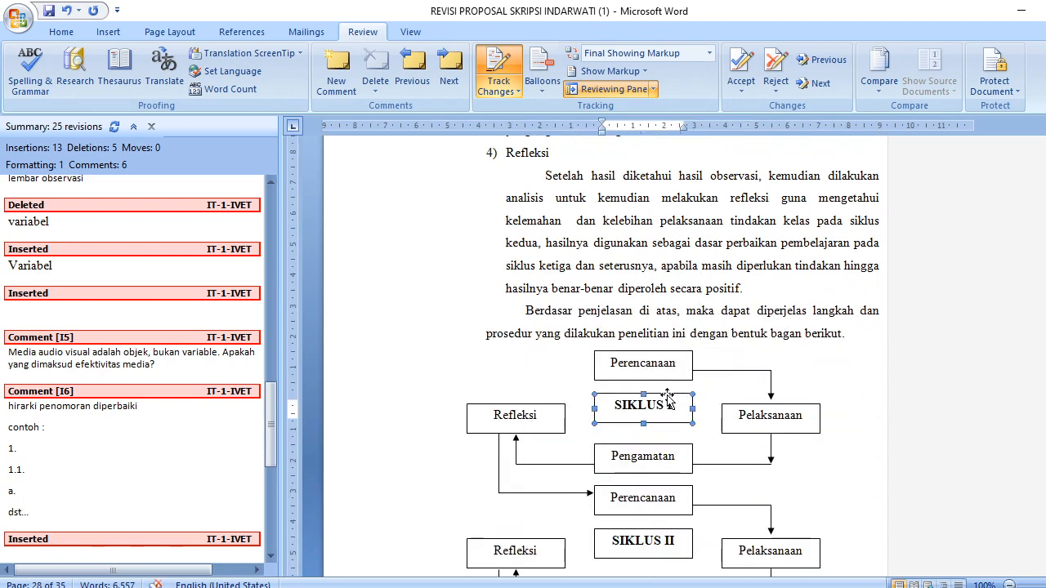
drag(617, 391, 483, 342)
Comment on the cycle flowchart, from the introductory paragraph "Berdasar penjelasan di atas" through its source caption: "Teks SIKLUS I dan SIKLUS 2 sebaiknya".
scroll(594, 380, down, 2)
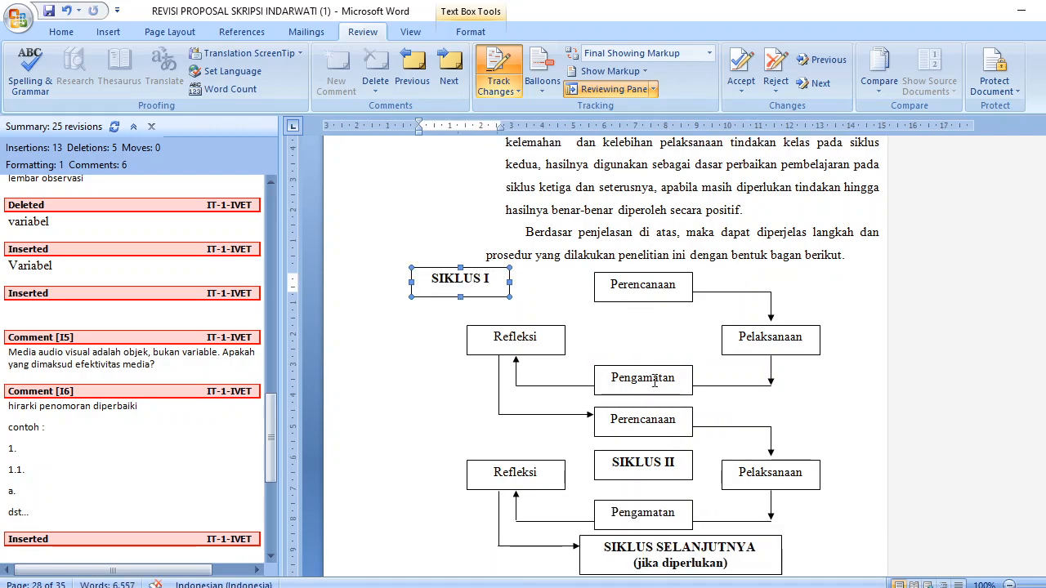
drag(527, 238, 831, 530)
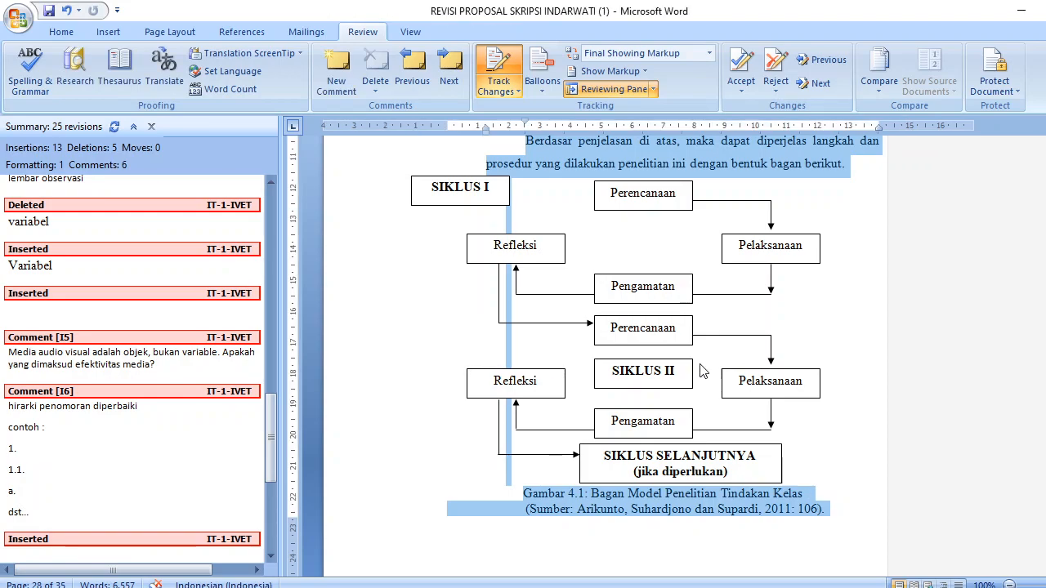
click(331, 78)
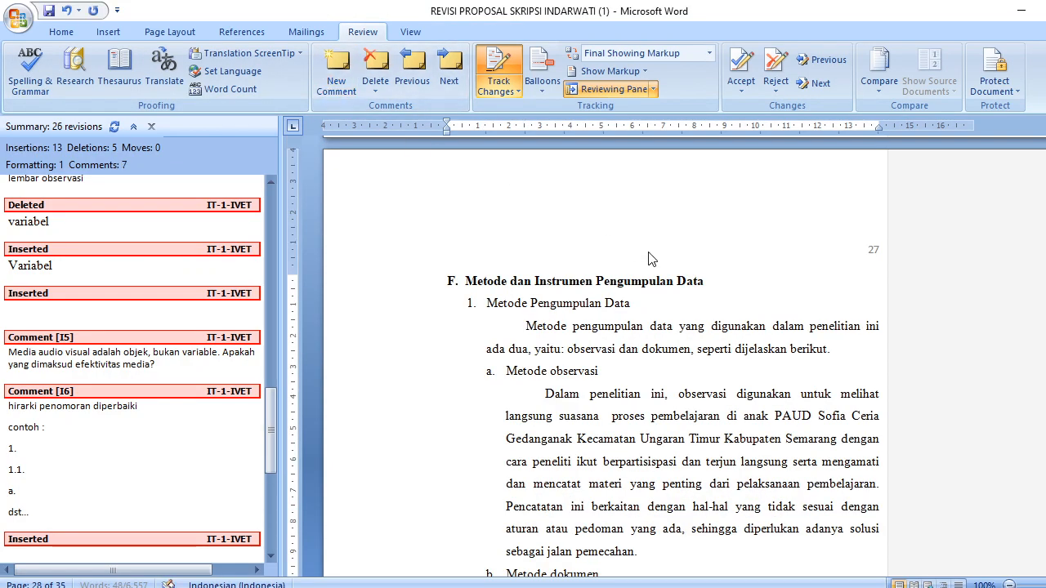
drag(273, 421, 269, 484)
click(240, 440)
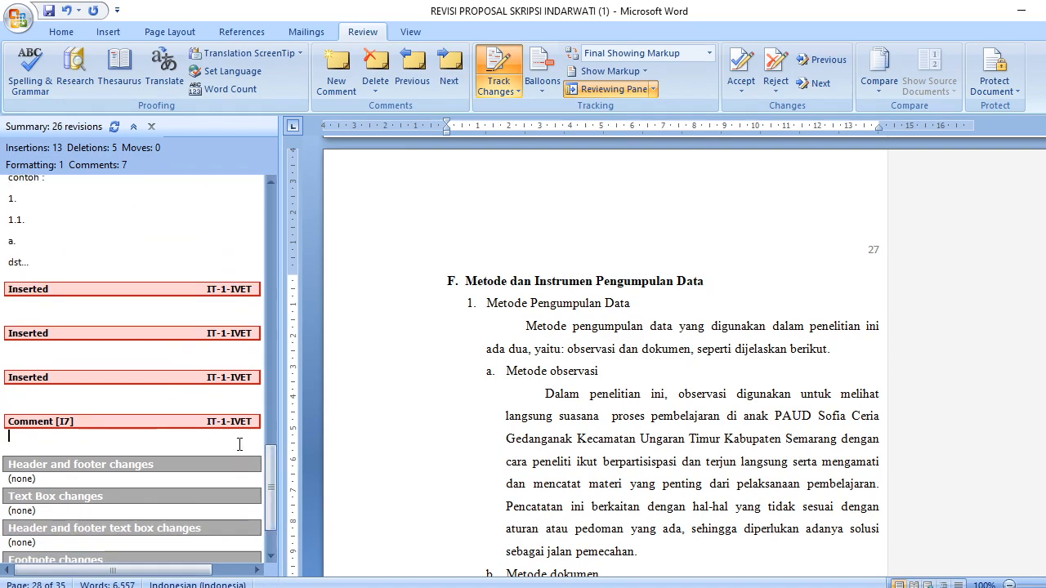
text(e)
key(BackSpace)
text(Tels)
key(BackSpace)
key(BackSpace)
text(ks SI)
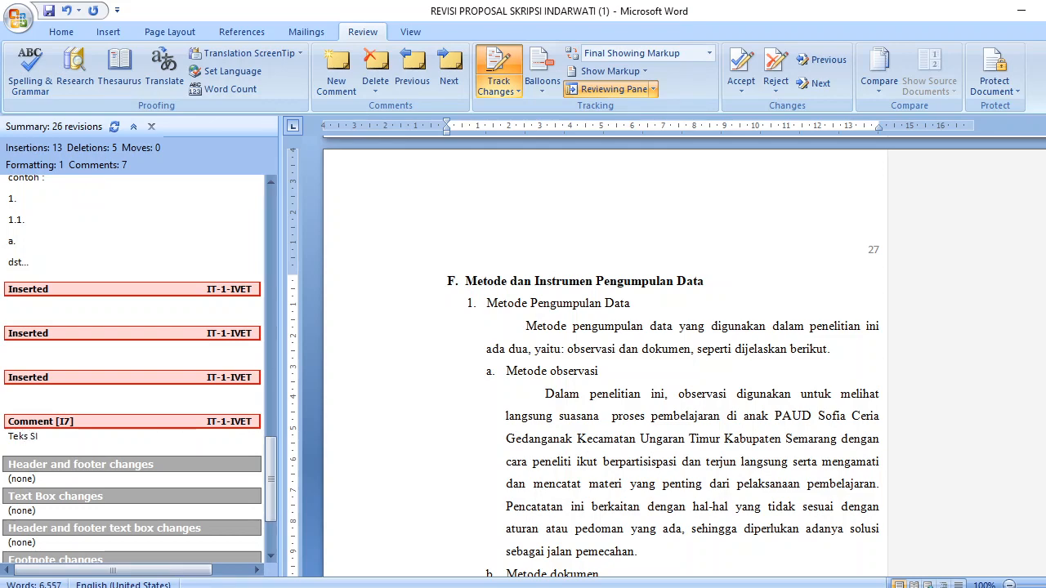
text(KLUS)
key(BackSpace)
key(BackSpace)
key(BackSpace)
text(KLUS I dan SIKLUS 2 sebaiknya)
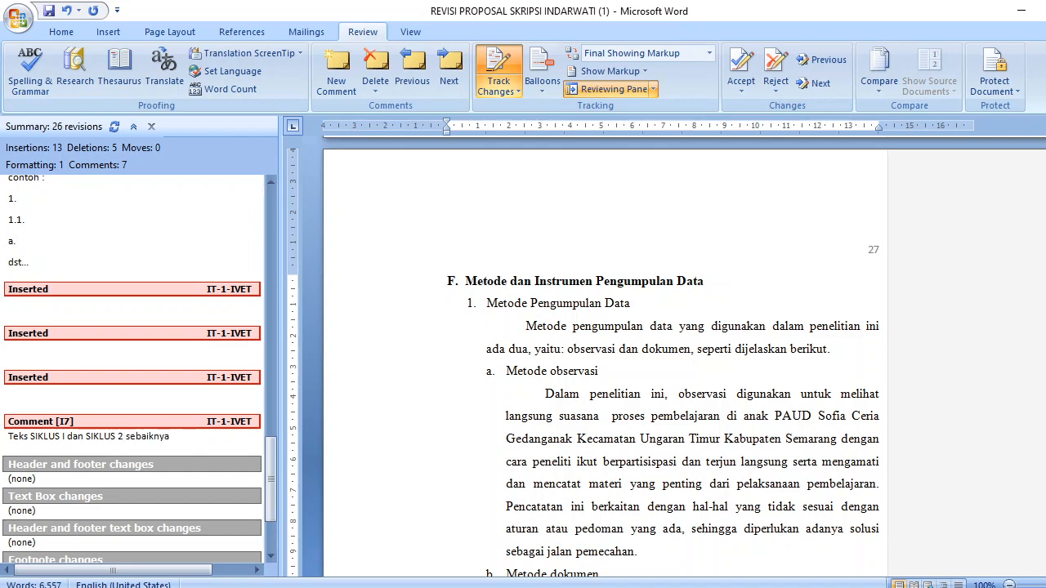
Complete the flowchart comment with "tidak ditengah, agar tidak ambigu, persepsinya seolah menjadi bagian dari alur atau bagan" and return to the document text.
text( tidak ditengah, agar tidak )
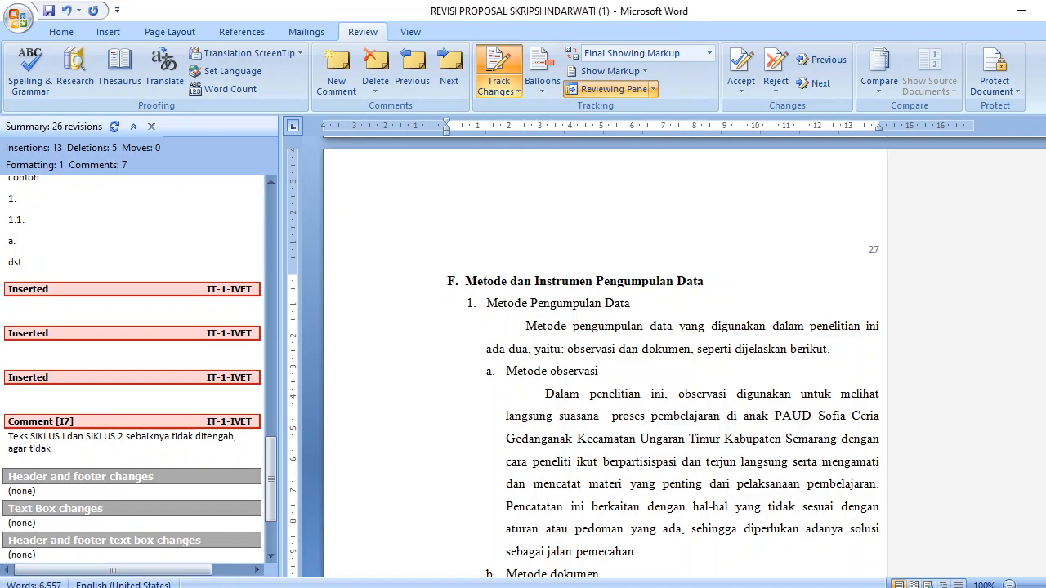
text(ambigu, pe)
key(BackSpace)
text(ersepsinya seolah)
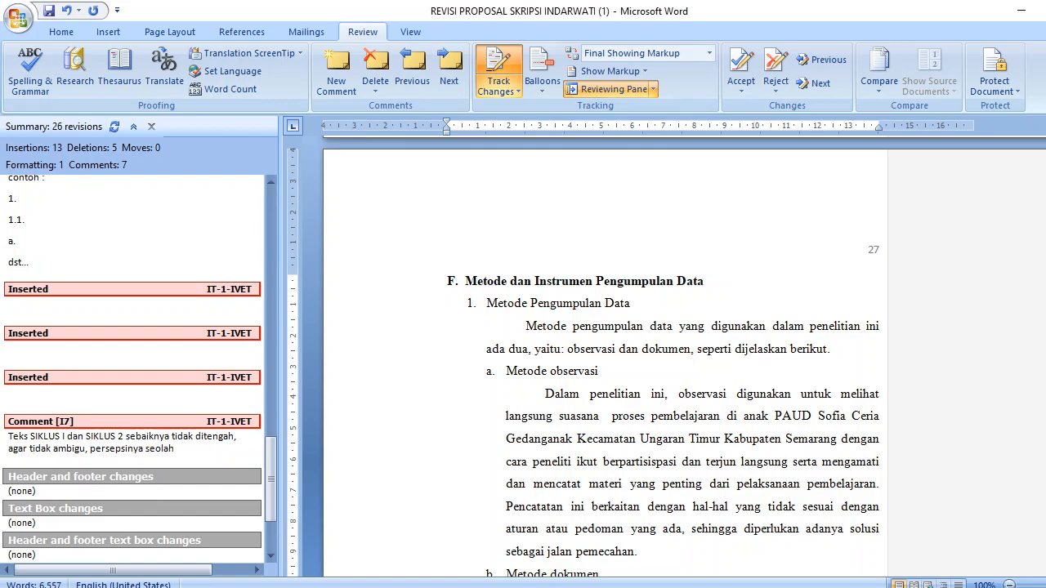
text( menjadi bagian dari alur)
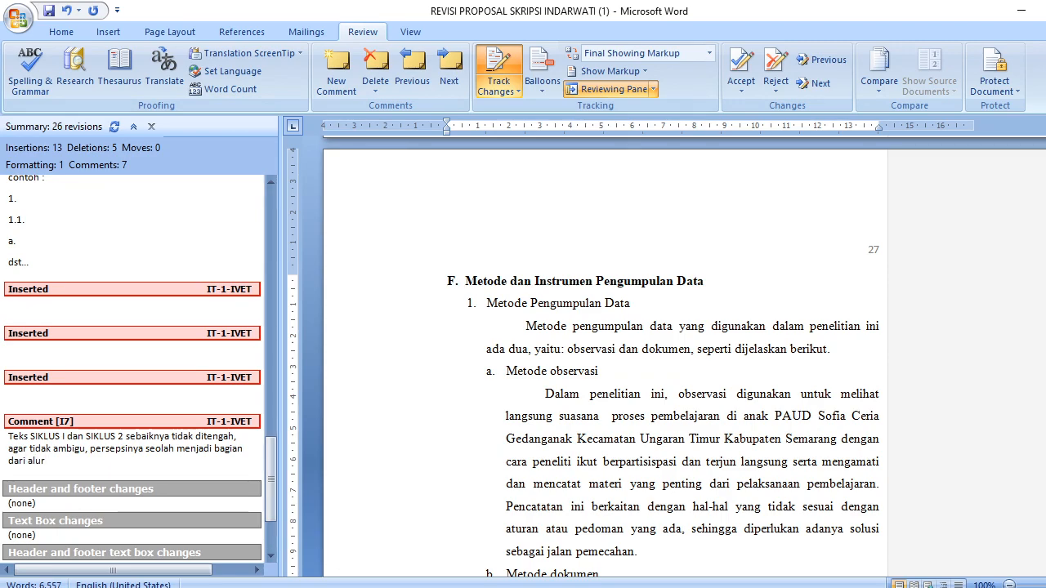
text( atau baga)
click(784, 335)
scroll(746, 307, up, 6)
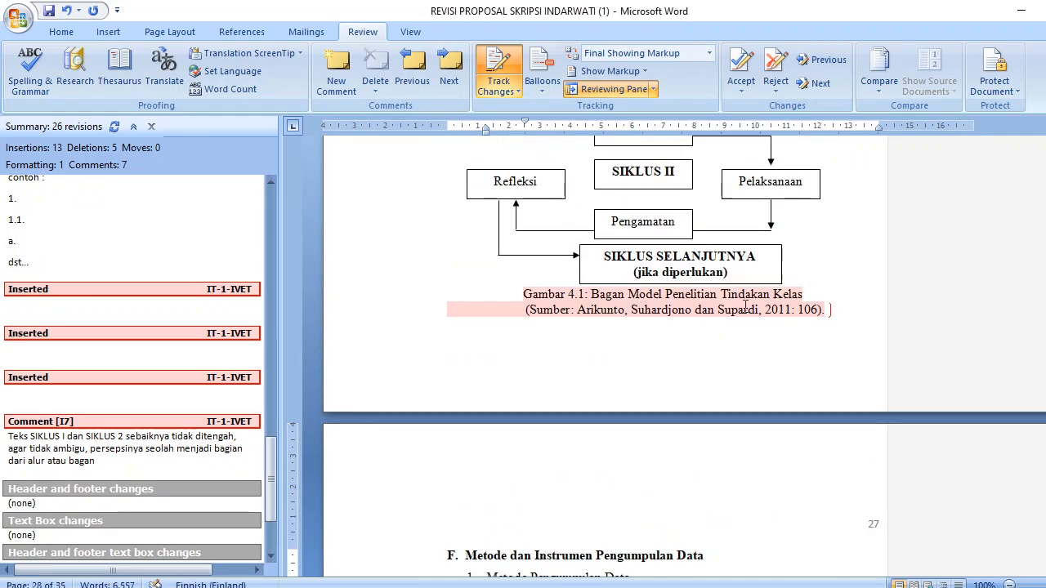
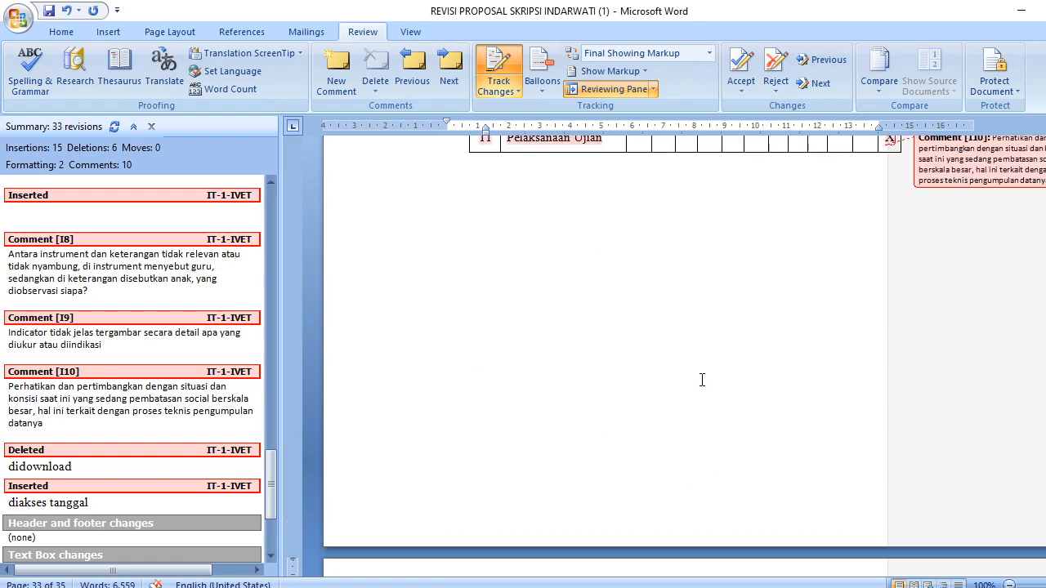
scroll(701, 387, up, 10)
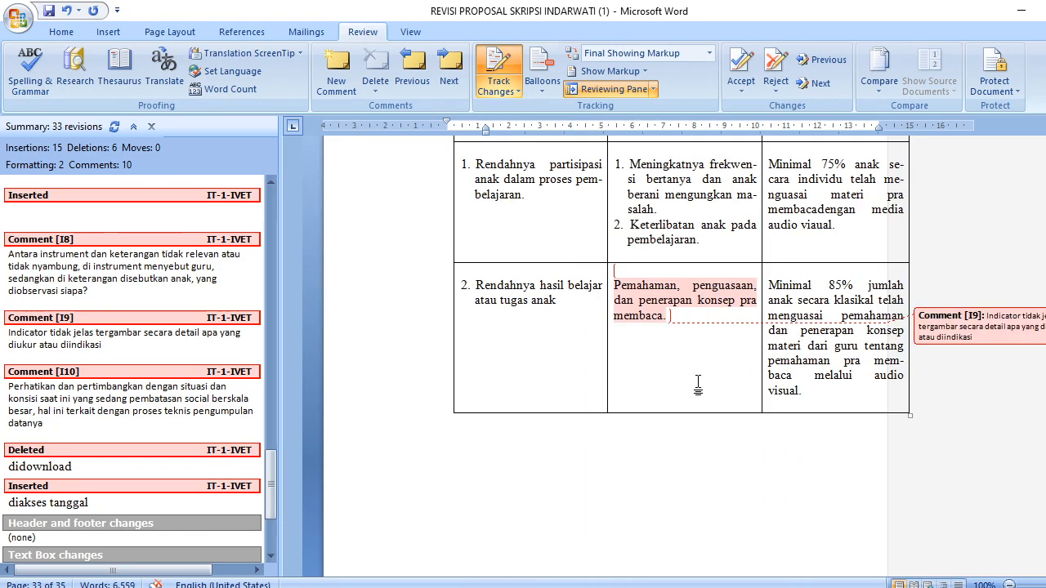
scroll(702, 375, up, 10)
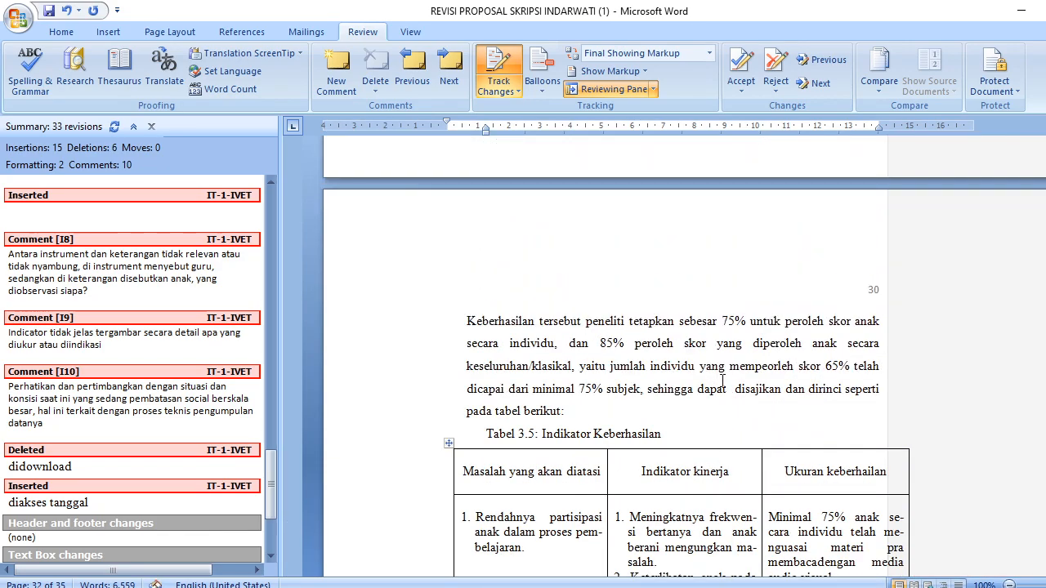
scroll(658, 372, up, 8)
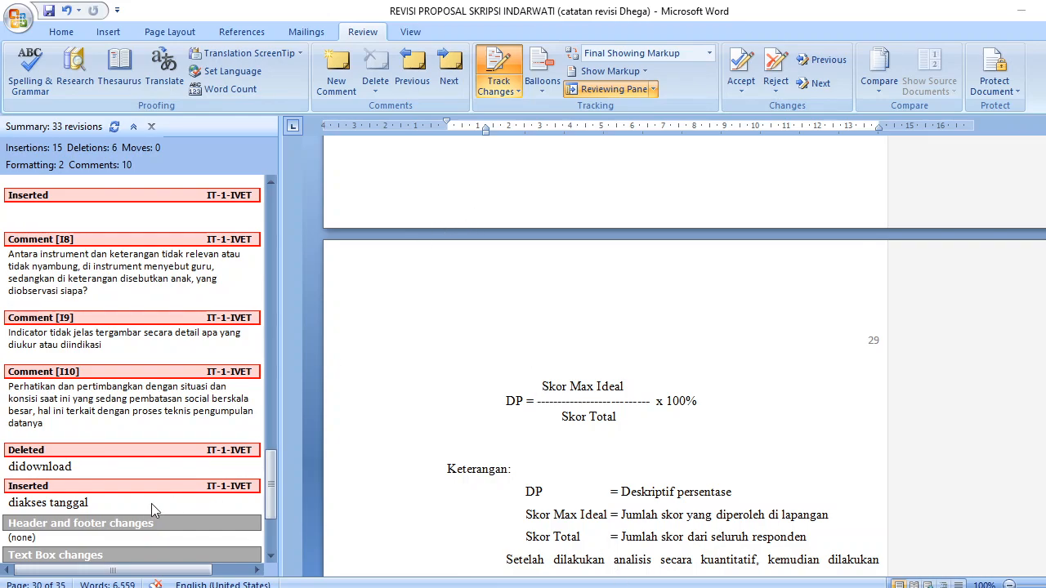
Switch to Google Classroom in the browser and start a new announcement in the thesis supervision class's forum.
key(alt+Tab)
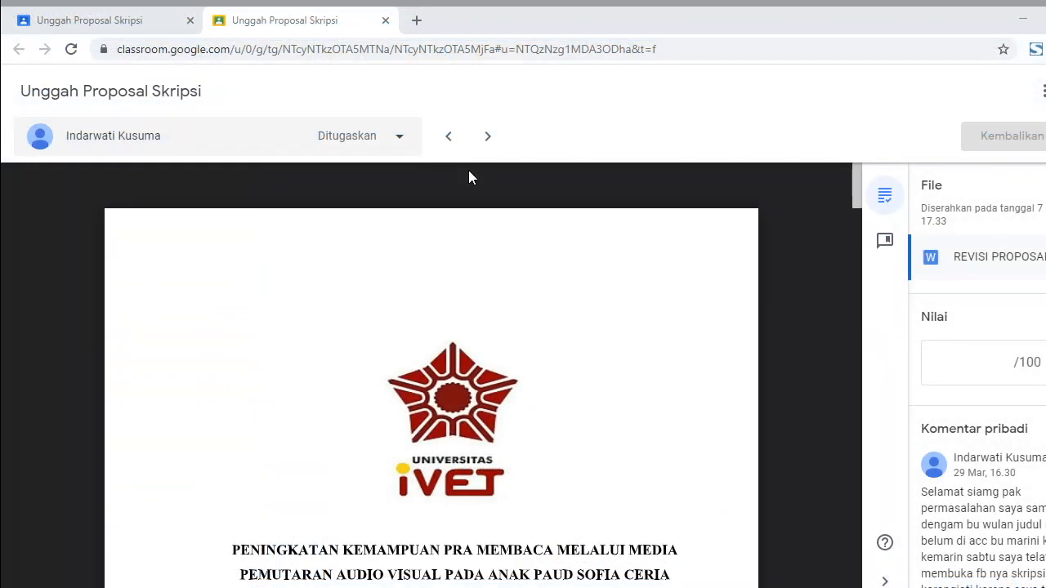
click(1022, 26)
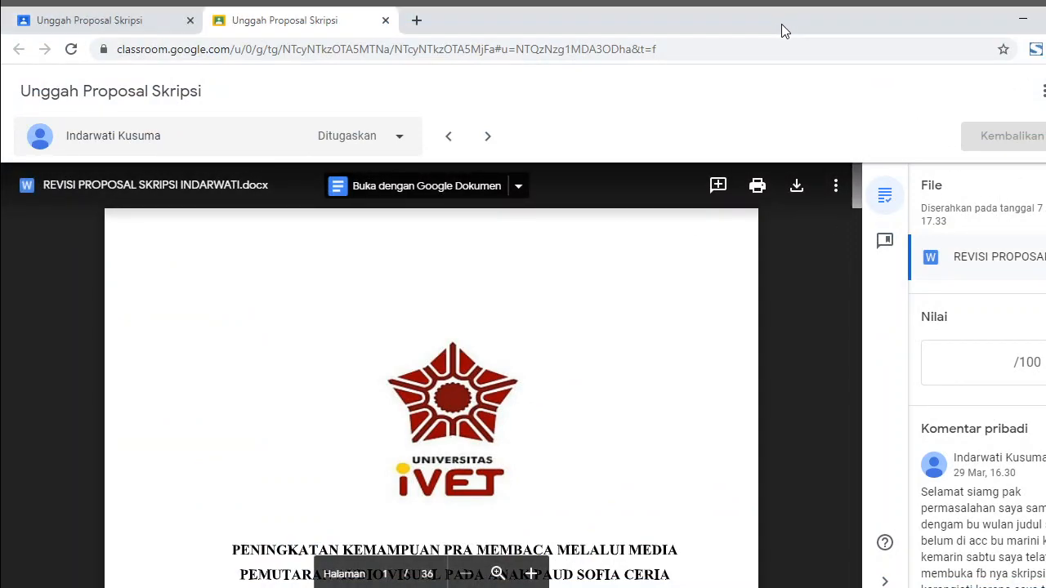
click(121, 33)
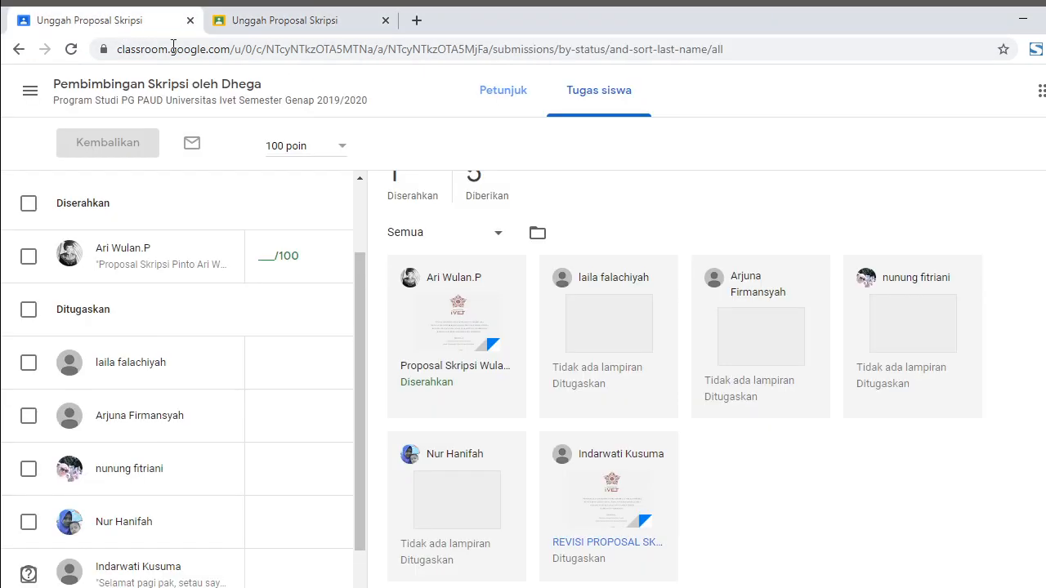
click(107, 84)
scroll(572, 279, down, 1)
scroll(572, 280, down, 2)
click(536, 229)
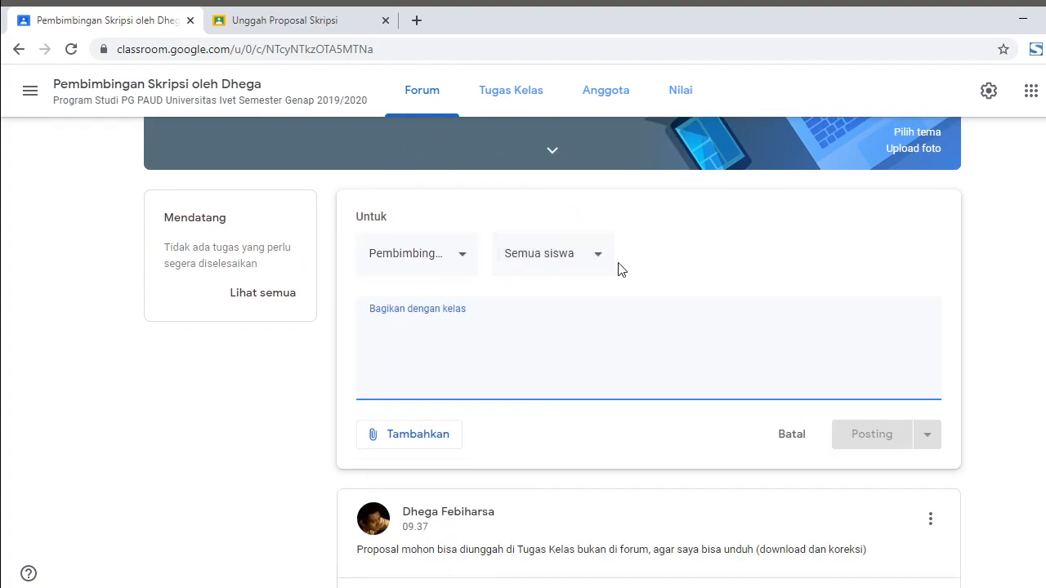
Limit the announcement's recipients to the one student whose thesis proposal was reviewed instead of all students.
click(603, 260)
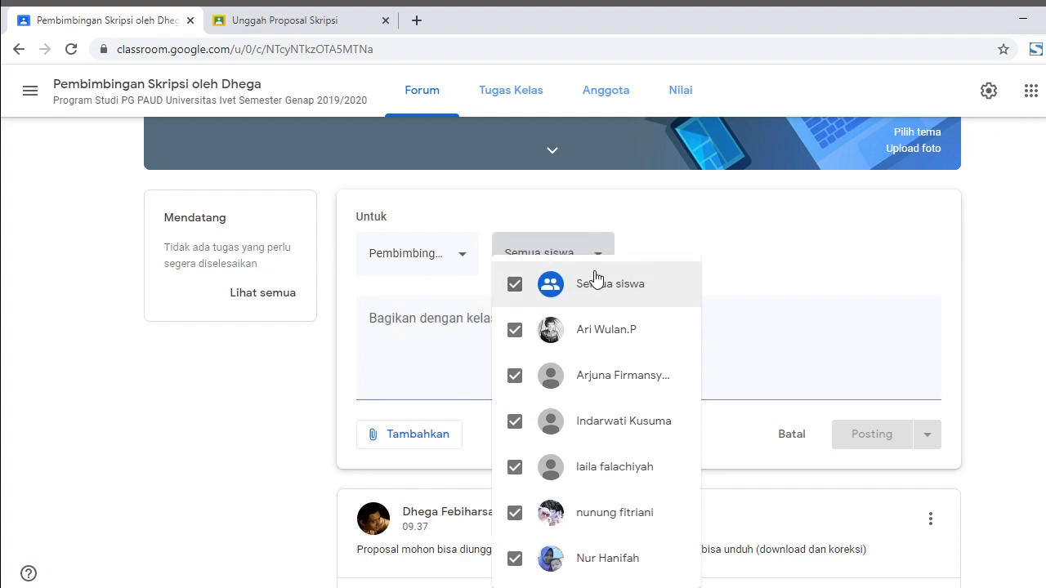
click(693, 229)
click(557, 260)
click(519, 288)
scroll(665, 310, down, 1)
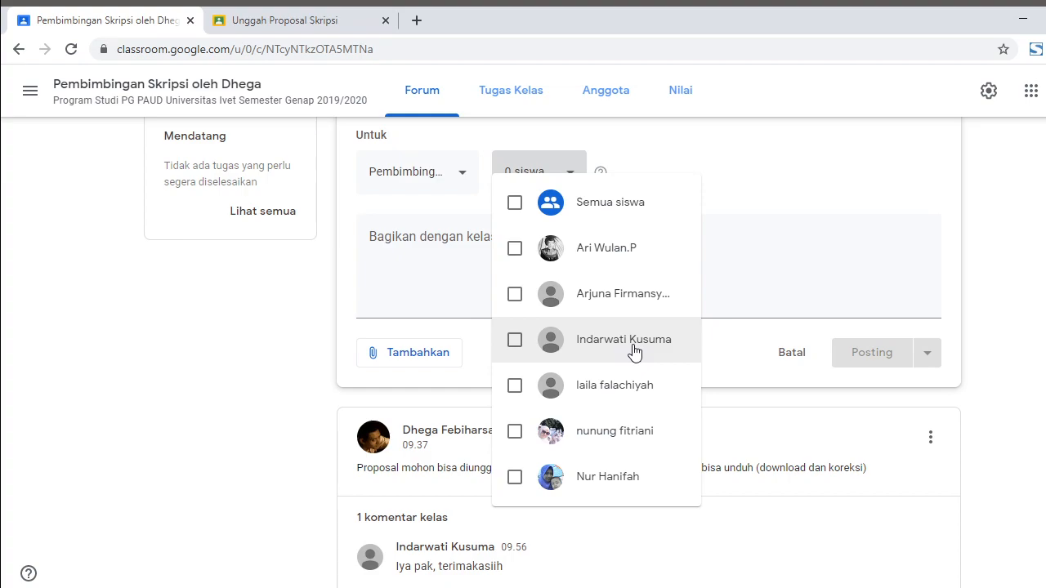
click(635, 352)
click(793, 183)
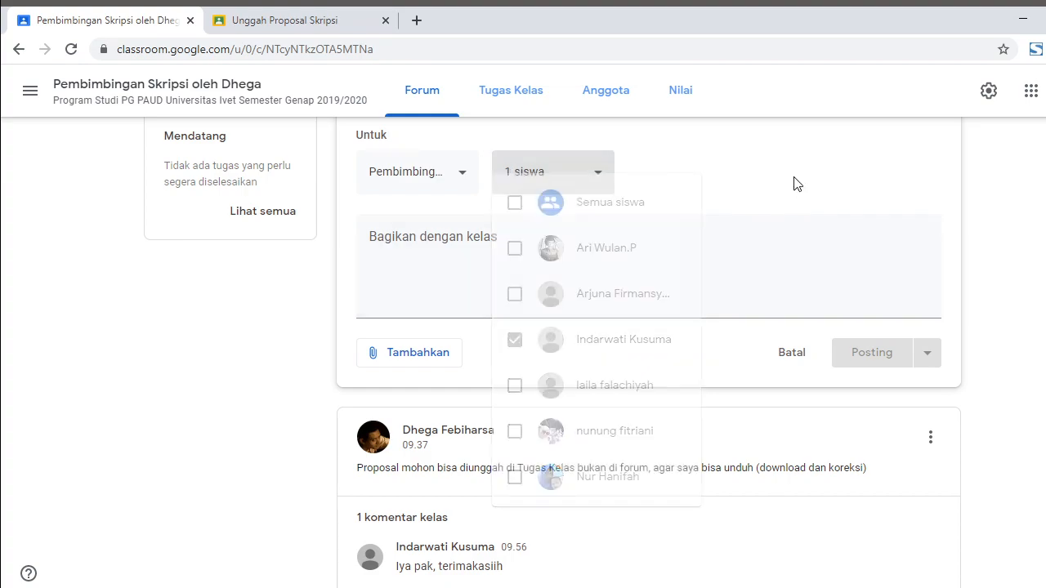
Write the announcement text: "Sudah saya koreksi, silahkan lihat di file yang saya unggah, nyalakan fitur di tab Review, track changes di Microsoft Word".
click(542, 265)
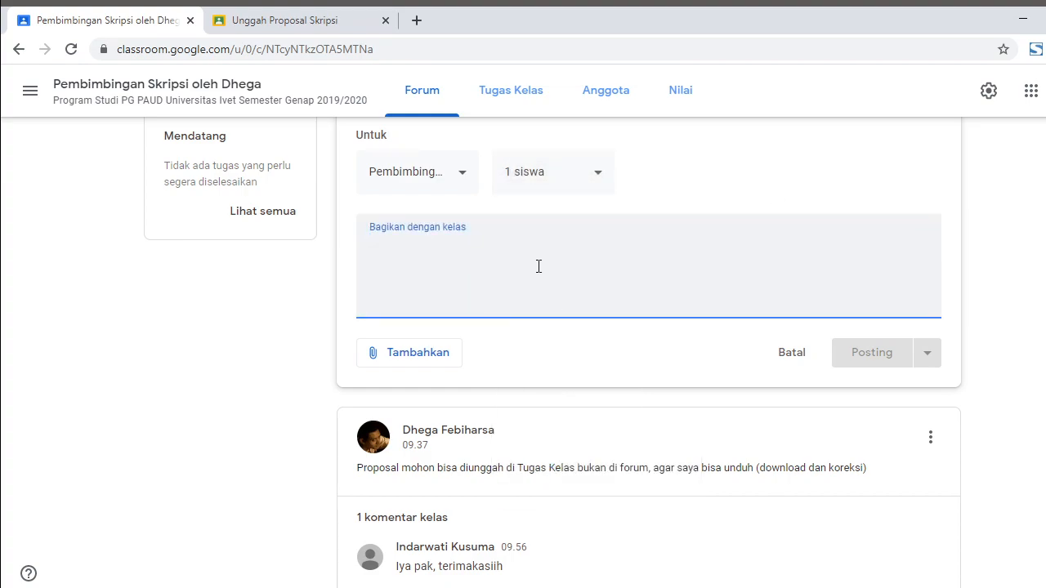
text(Sudah )
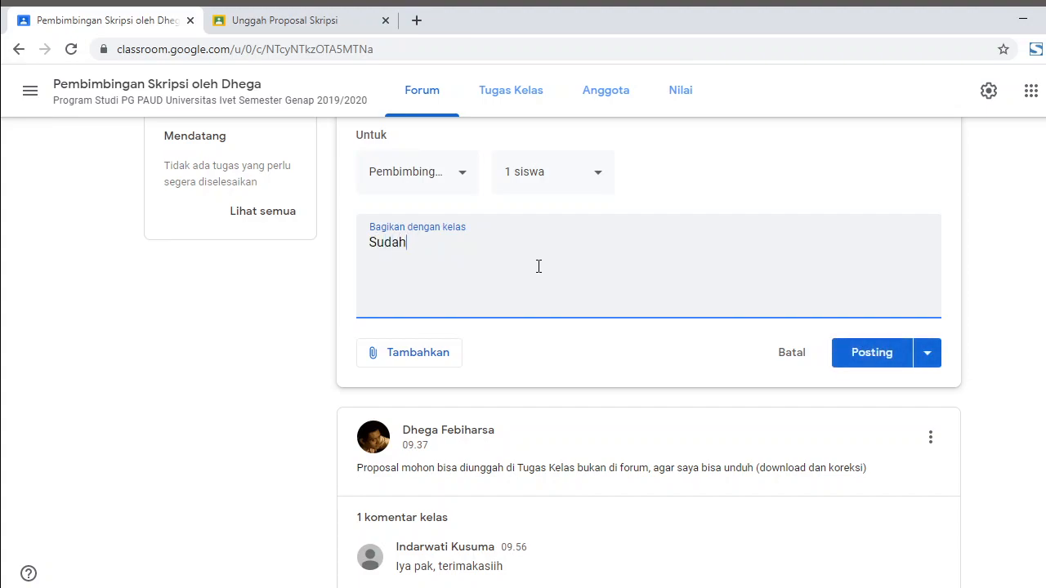
text(saya koreksi, silahka)
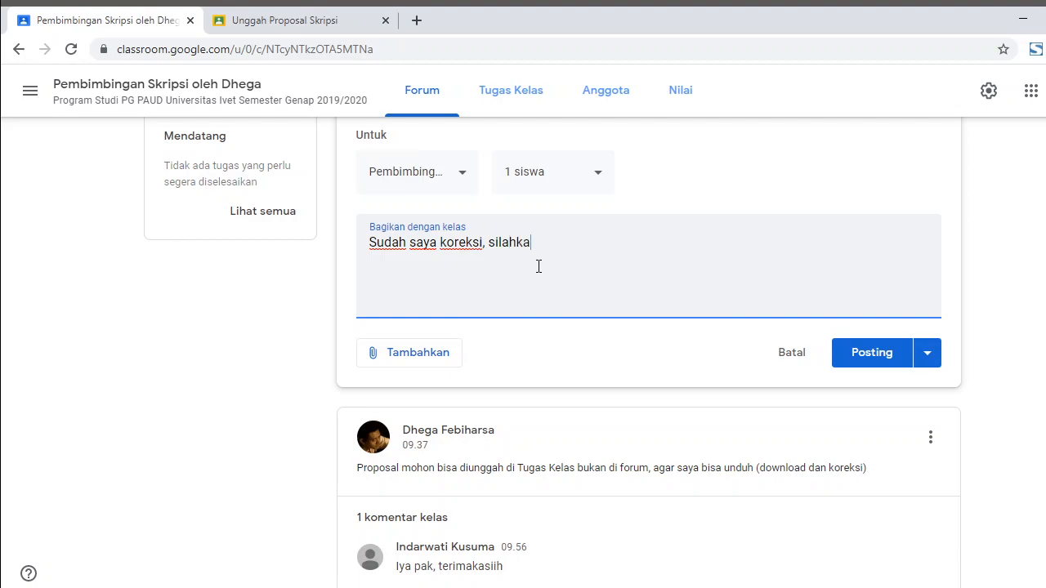
text(n lihat di file yang saya u)
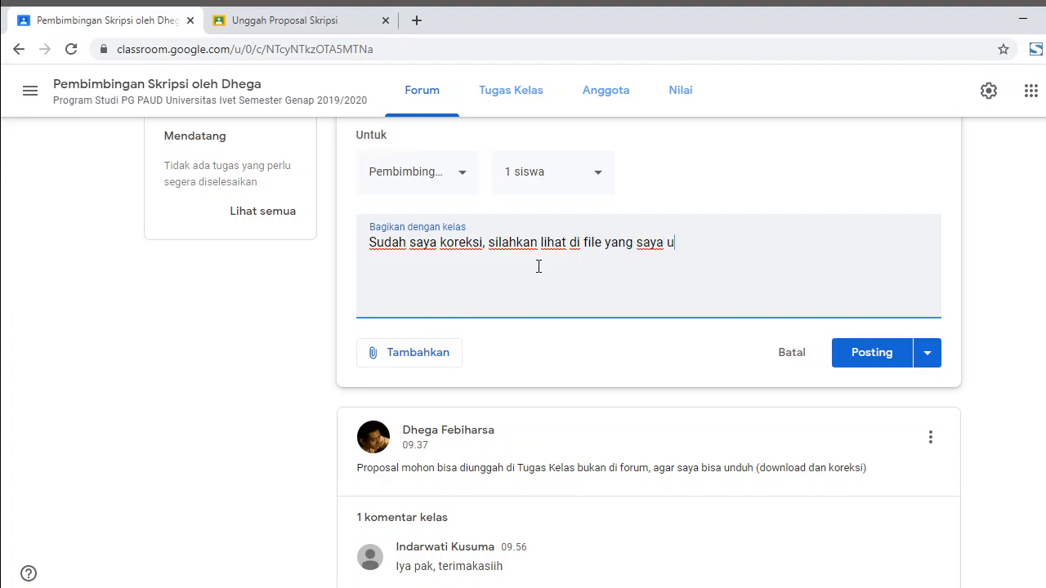
text(nggah, nyalakan fitur )
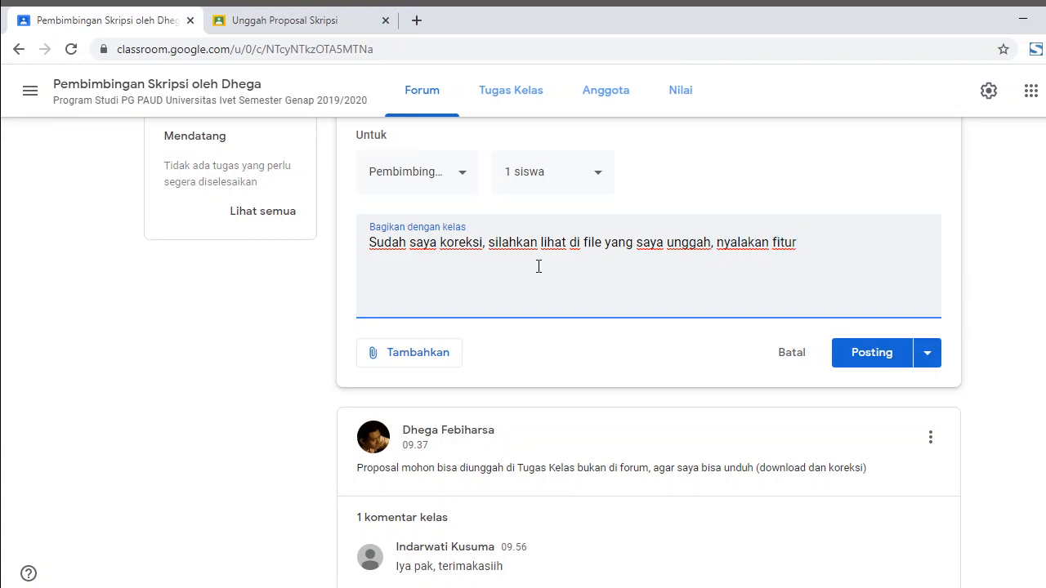
text(di tab Review, track chan)
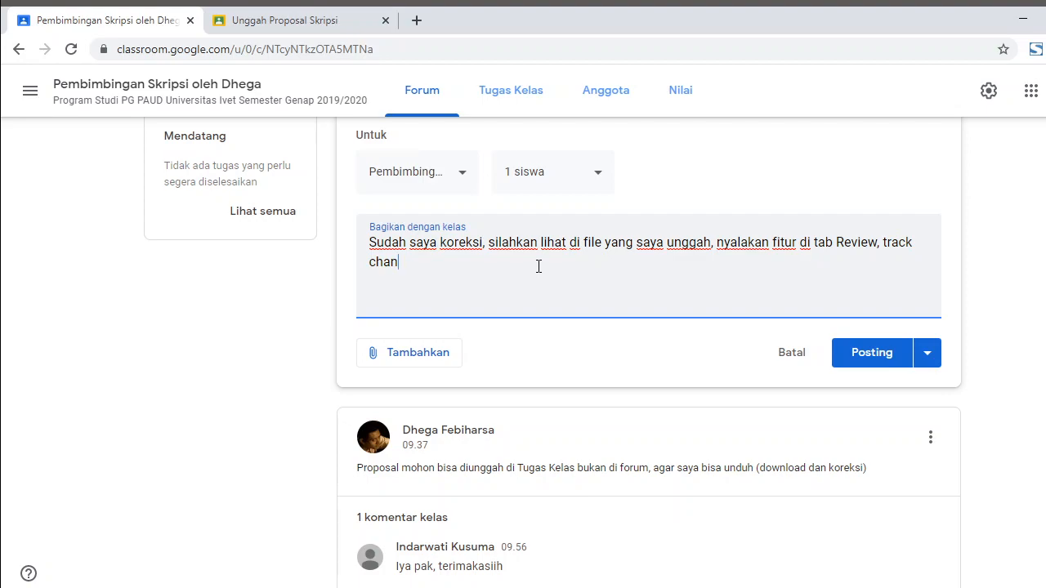
text(ges di Microso)
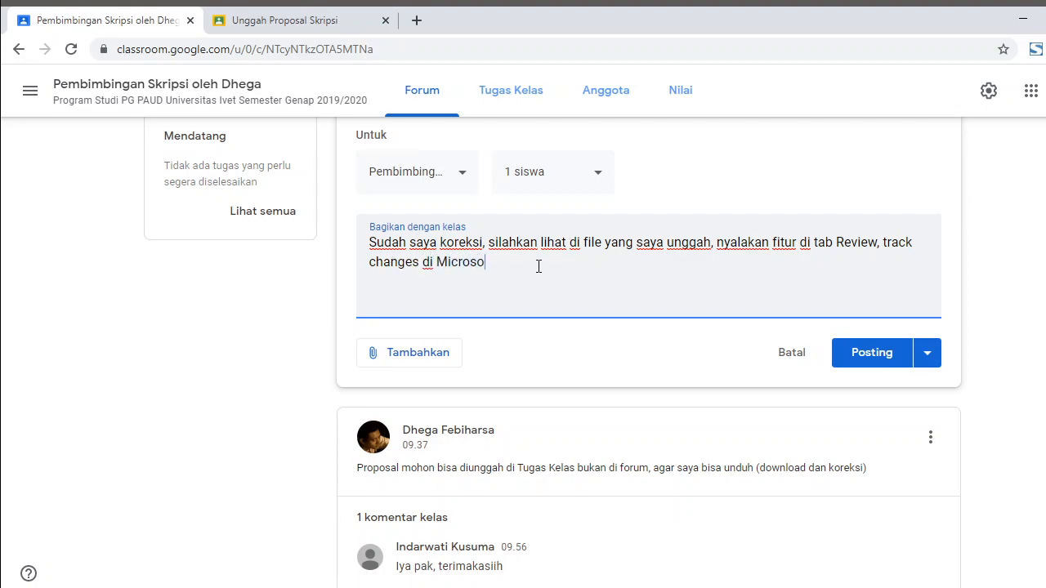
text(ft Word)
Upload the reviewed proposal's Word file marked "catatan revisi" from the device as an attachment to the announcement.
click(450, 359)
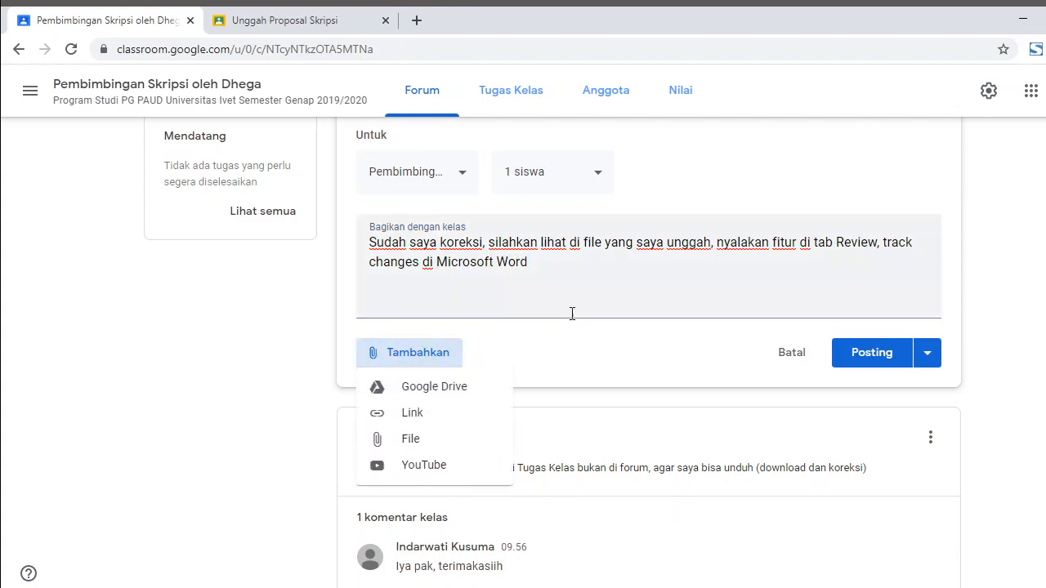
click(434, 440)
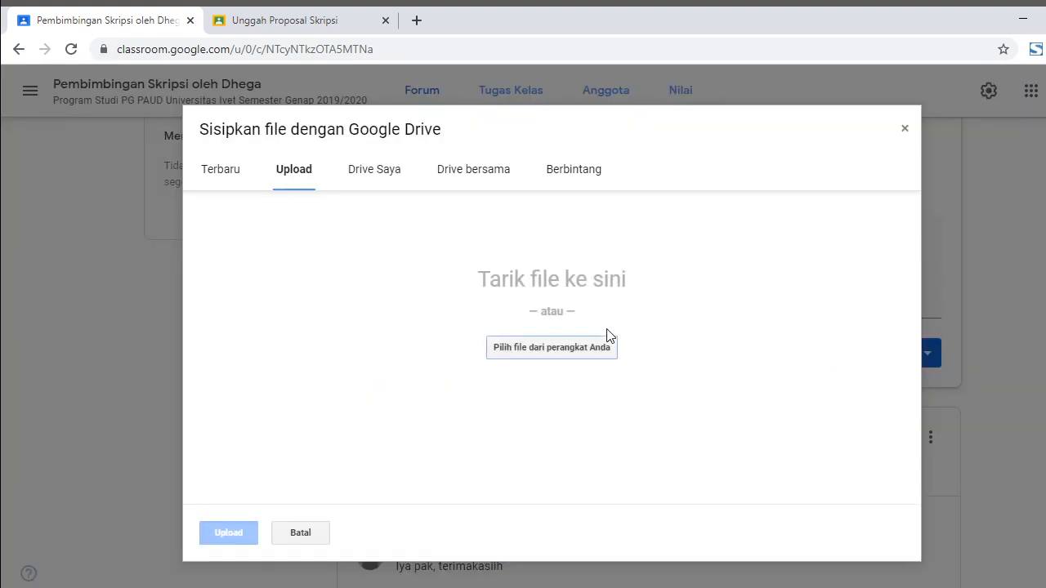
click(578, 349)
double_click(432, 148)
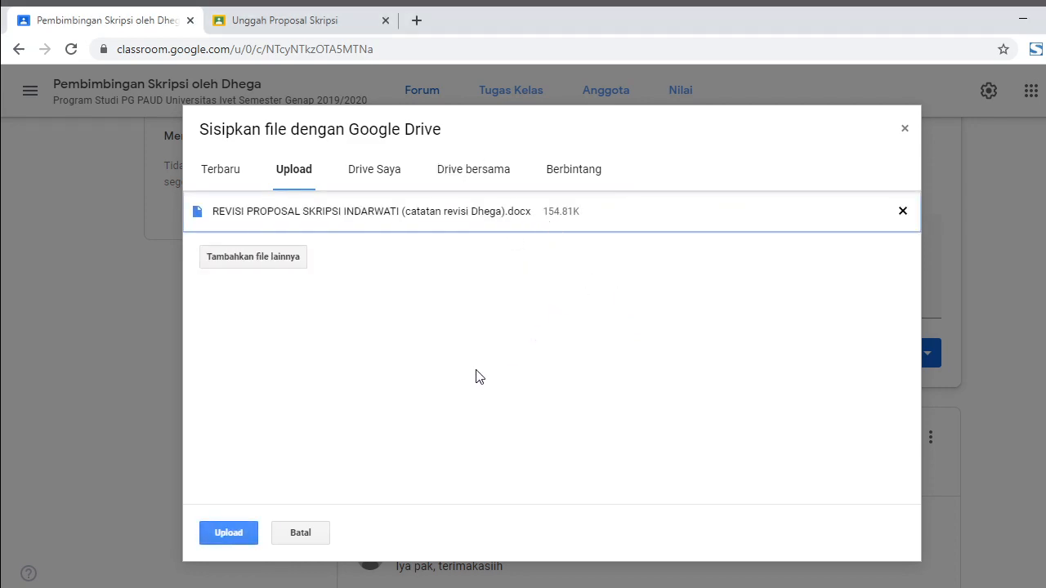
click(249, 535)
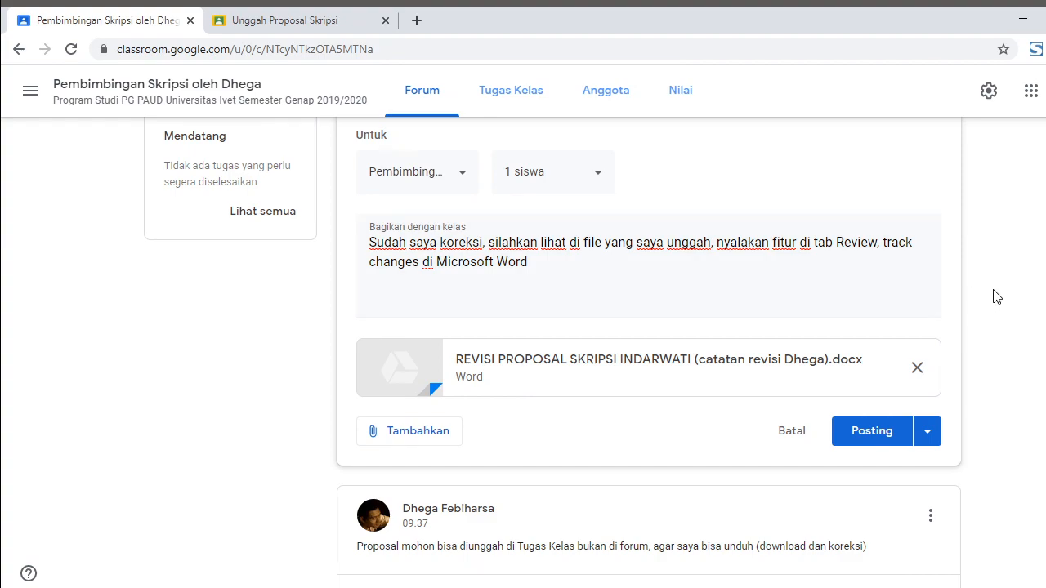
Publish the announcement with the attached revision file to the selected student immediately, without scheduling it or saving it as a draft.
click(934, 442)
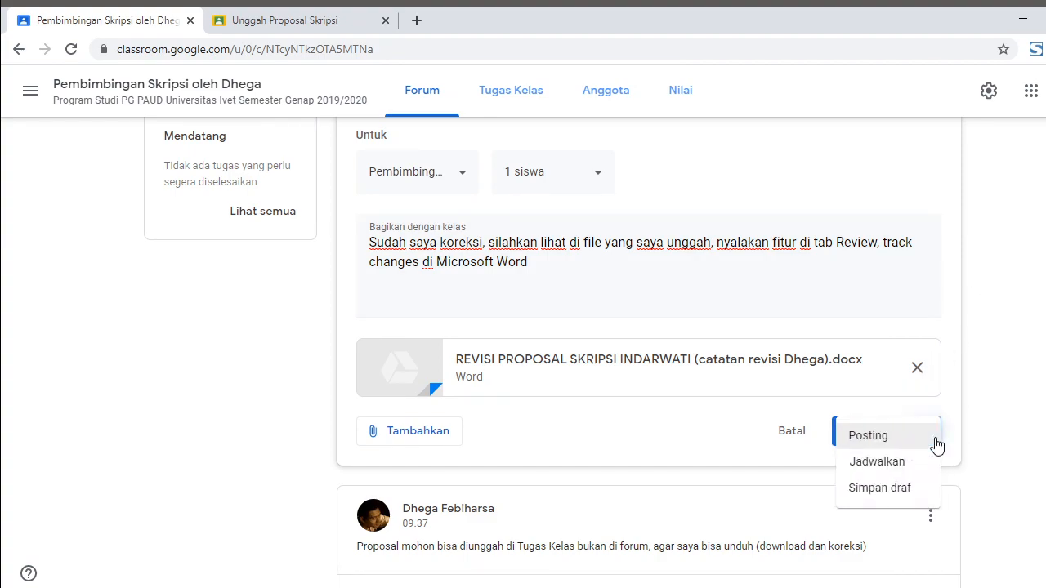
click(968, 418)
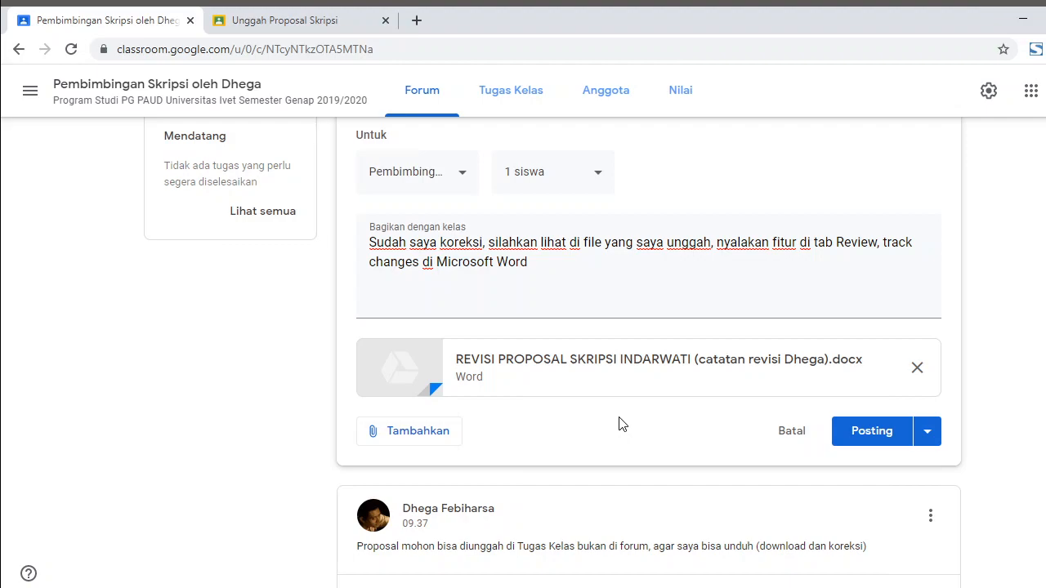
click(860, 442)
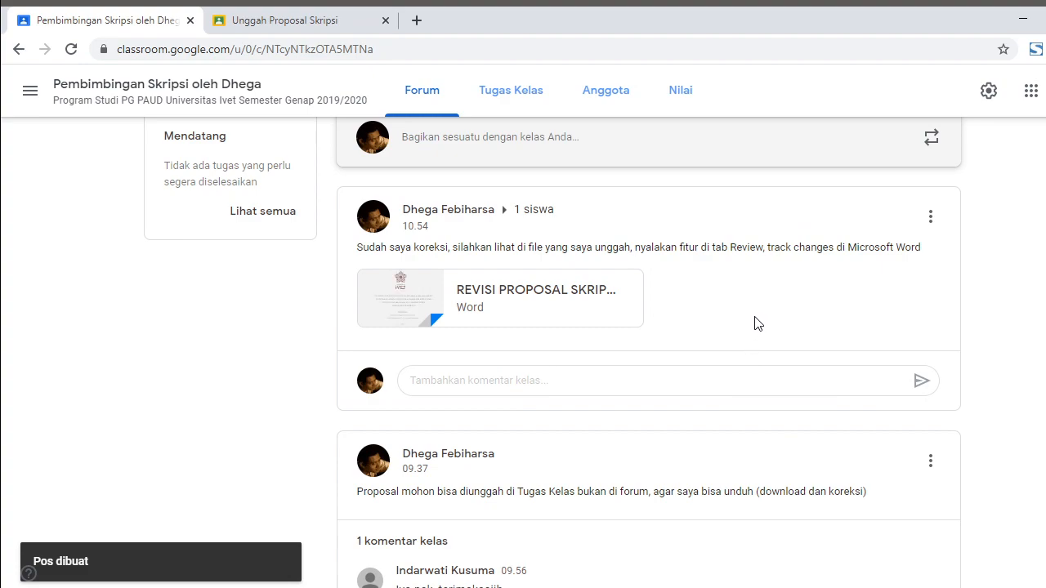
scroll(755, 325, up, 2)
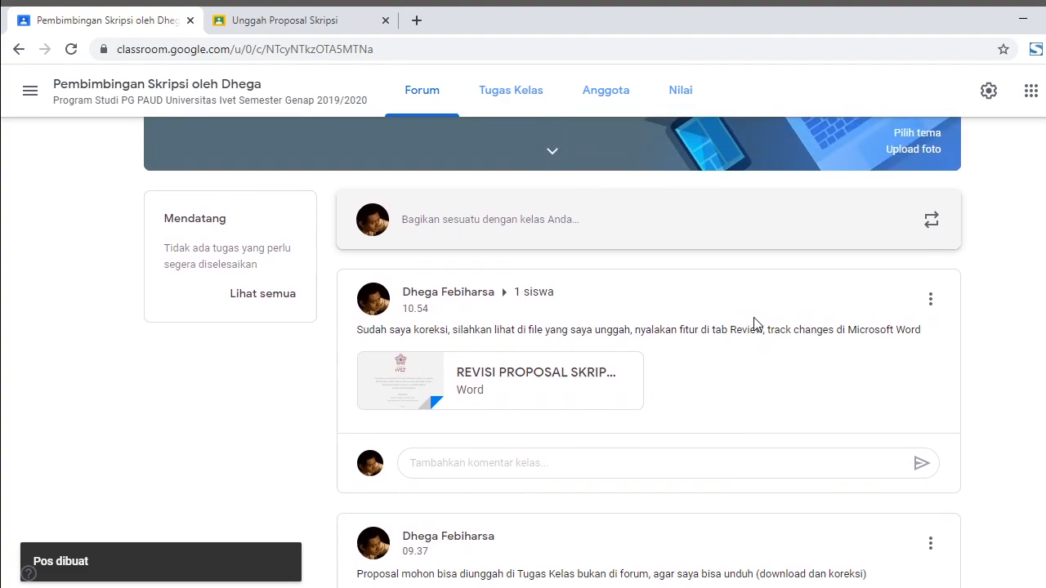
scroll(753, 322, down, 2)
scroll(756, 325, up, 3)
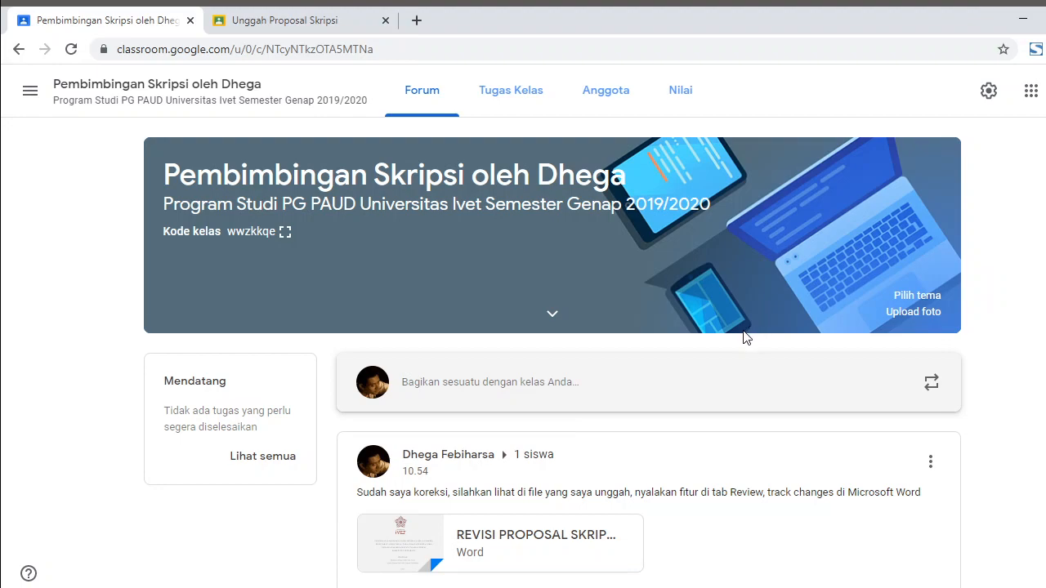
click(646, 587)
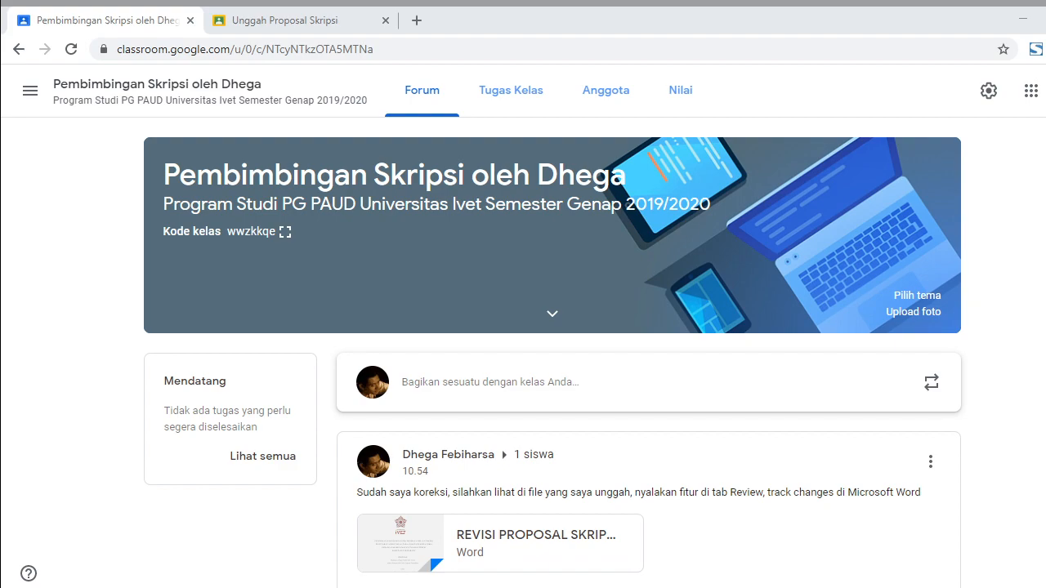